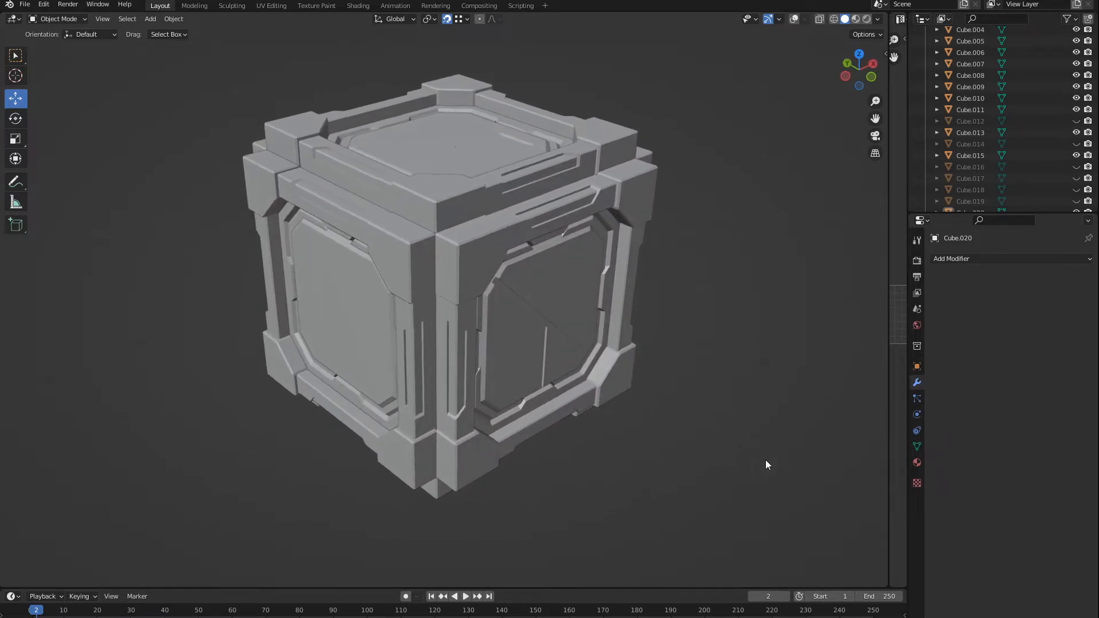
middle_click_drag(775, 458, 654, 457)
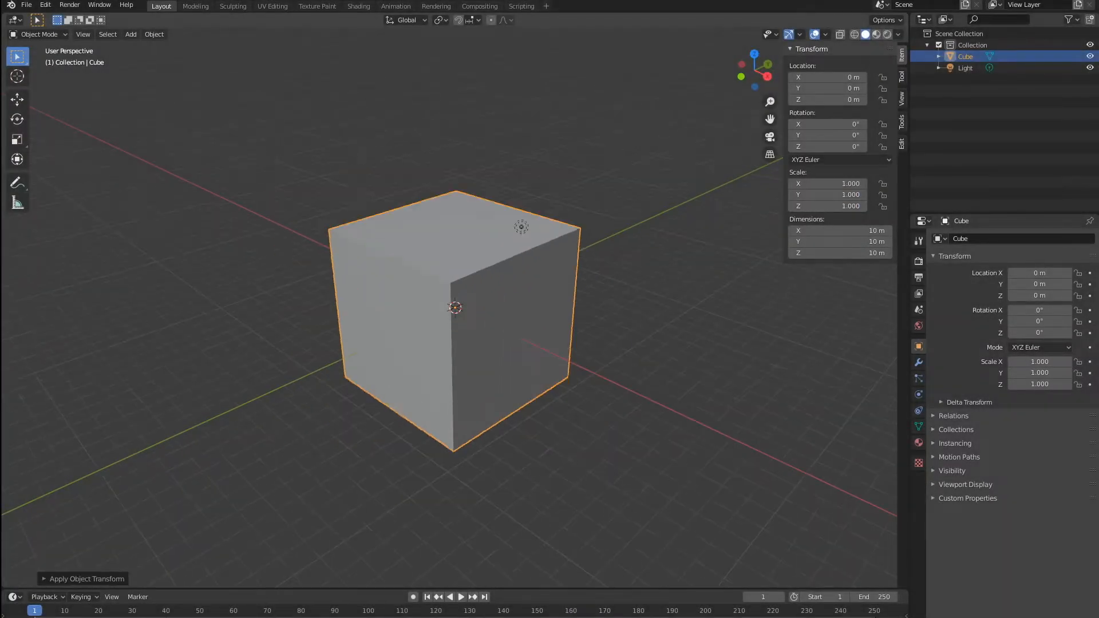
Extrude the faces of the 10 m cube outward into raised slabs on its sides
left_click(16, 225)
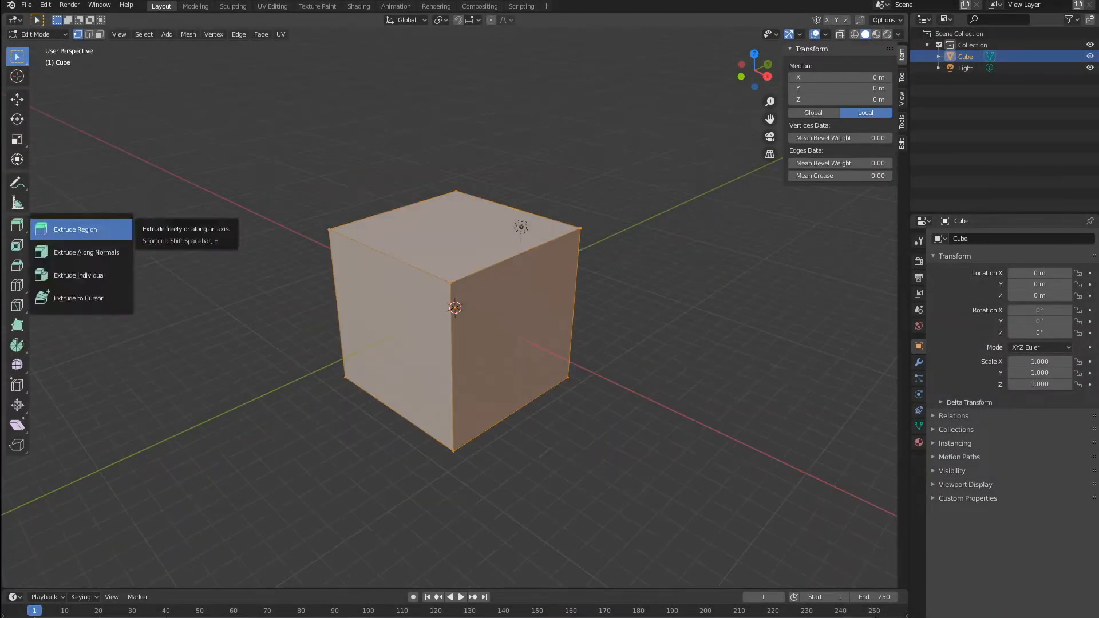
left_click(470, 241)
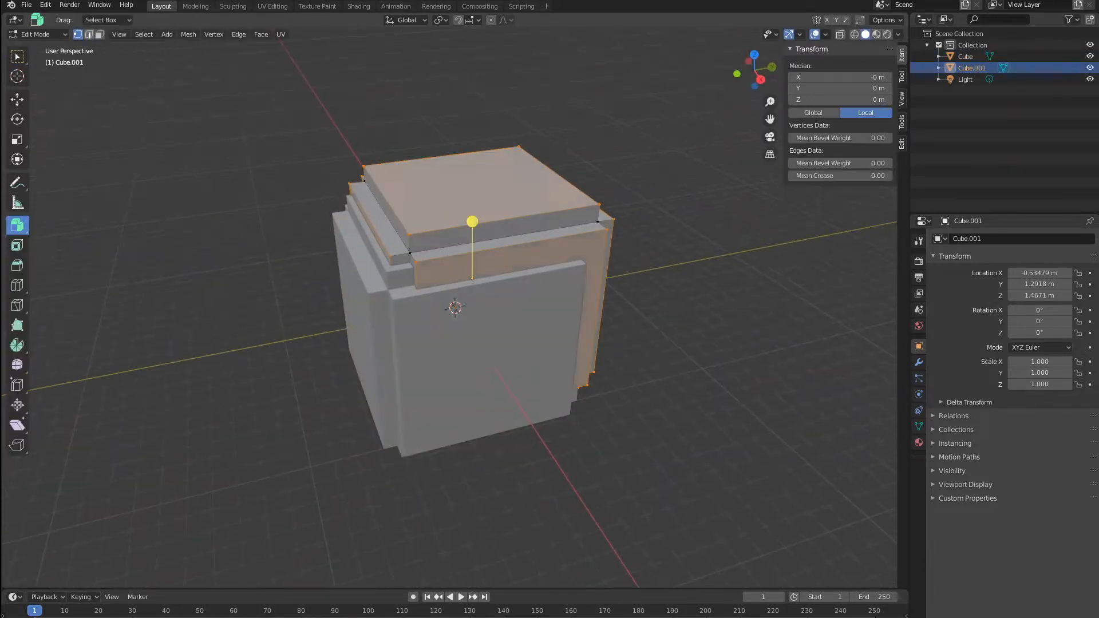
Select the open boundary edges of the separated slab piece by the non-manifold trait
left_click(144, 34)
mouse_move(189, 189)
left_click(272, 192)
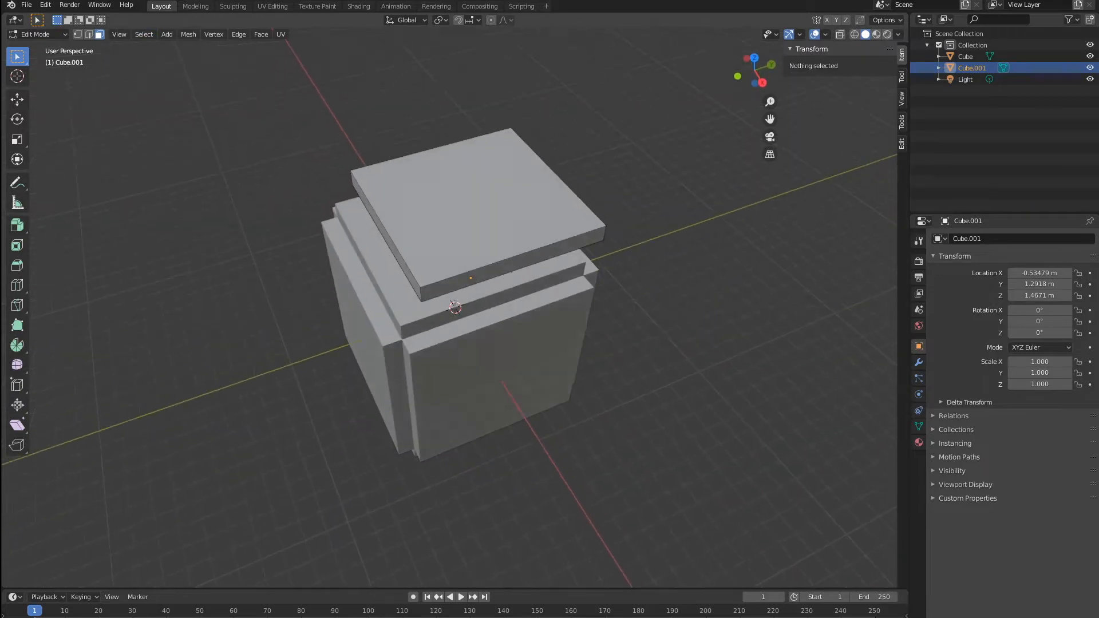
Snap the 3D cursor to the slab's lower front corner vertex and set the slab's origin there
scroll(458, 309, "up", 3)
key("1")
scroll(458, 286, "down", 2)
left_click(413, 239)
left_click(188, 34)
left_click(303, 112)
key("Tab")
left_click(154, 34)
mouse_move(189, 59)
left_click(295, 83)
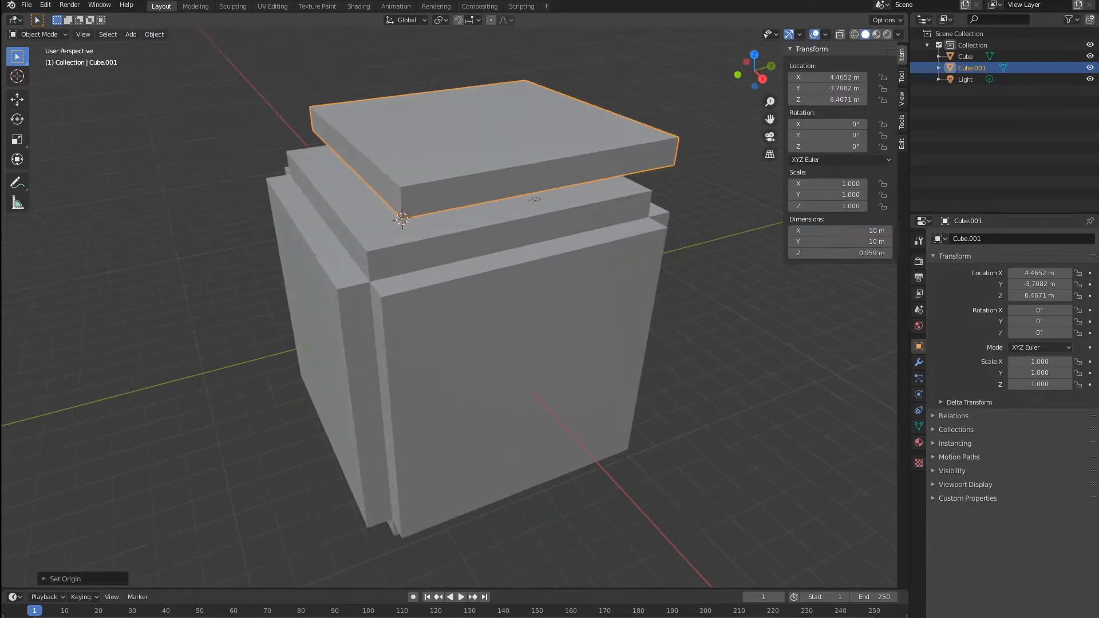
Move the detached slab by its corner origin onto the top front corner of the cube
left_click(439, 66)
key("g")
left_click(435, 189)
key("g")
left_click(353, 279)
Scale the slab to about 1.093 and position its corner at X 5.1 m, Y -5.1 m, Z 5 m
middle_click_drag(444, 277, 425, 298)
key("s")
left_click(444, 277)
scroll(444, 277, "up", 3)
left_click(353, 343)
key("g")
key("x")
left_click(665, 279)
scroll(450, 309, "down", 2)
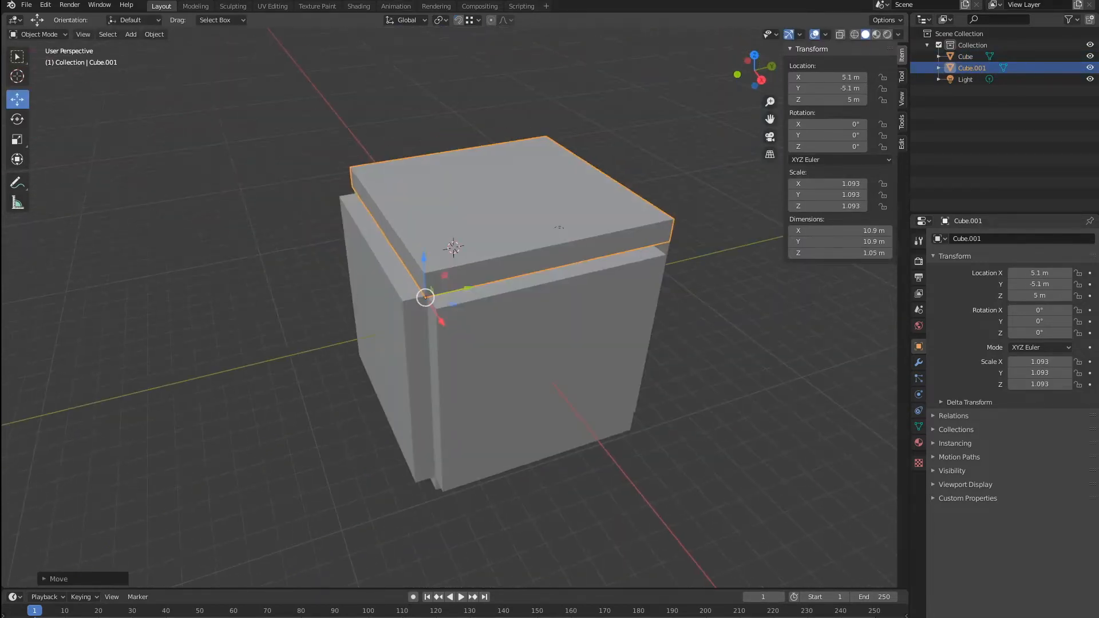
Narrow the slab by moving its end face along Y to a local position of about 1.76 m
middle_click_drag(669, 289, 647, 326)
key("Tab")
left_click(596, 287)
key("g")
key("y")
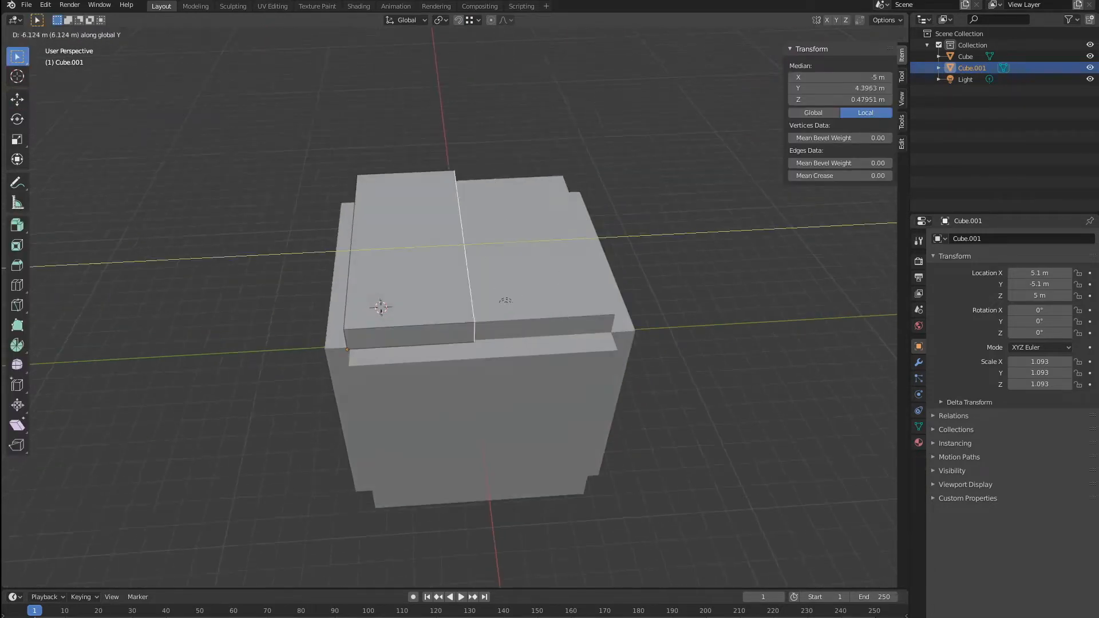
middle_click_drag(491, 301, 536, 179)
left_click(509, 292)
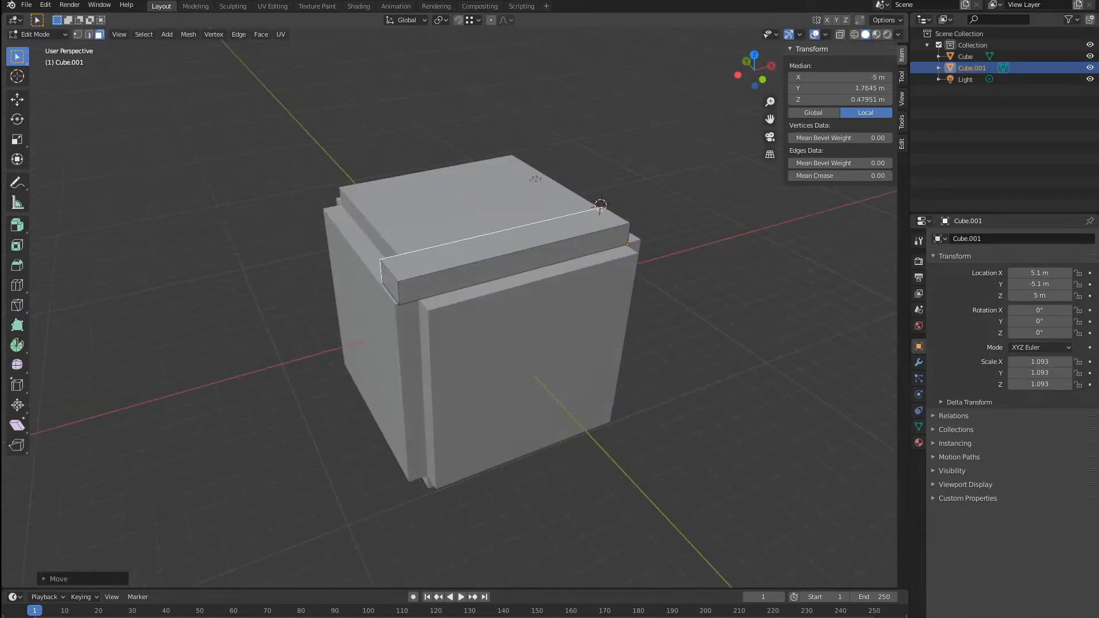
key("Return")
Scale the corner block to about 1.258 in X and Y and about 1.148 in Z
middle_click_drag(515, 292, 389, 275)
scroll(457, 309, "up", 4)
key("Tab")
key("s")
key("Return")
scroll(458, 309, "down", 4)
scroll(551, 250, "up", 2)
key("s")
key("z")
middle_click_drag(518, 252, 573, 320)
left_click(552, 250)
scroll(549, 320, "up", 2)
Add a loop cut across the corner block in Edit Mode
middle_click_drag(541, 395, 526, 320)
scroll(526, 320, "down", 3)
key("Tab")
scroll(699, 326, "up", 3)
middle_click_drag(467, 259, 618, 273, "shift")
key("ctrl+r")
left_click(664, 456)
Isolate the corner block, cut off its inner corner diagonally, and show all other objects again
key("Tab")
key("shift+h")
key("KP_Decimal")
key("Tab")
key("w")
left_click(530, 458)
key("Tab")
scroll(471, 295, "down", 6)
key("alt+h")
key("alt+a")
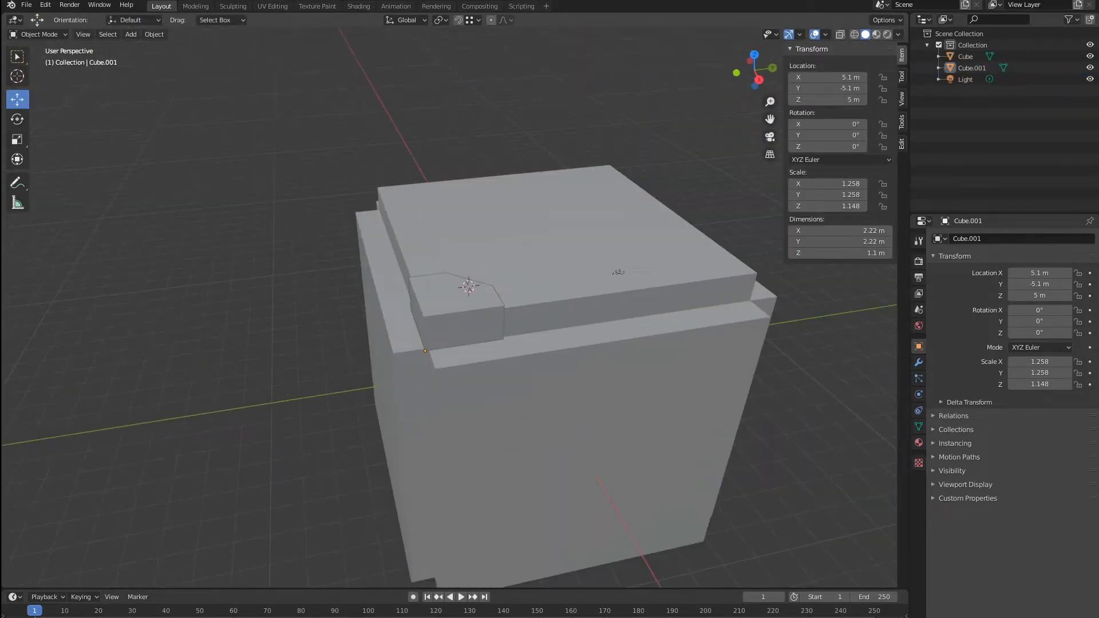
Enable snapping and snap the corner block onto the matching top corner of the cube
middle_click_drag(449, 310, 463, 309)
scroll(457, 321, "up", 5)
left_click(486, 366)
left_click(450, 322)
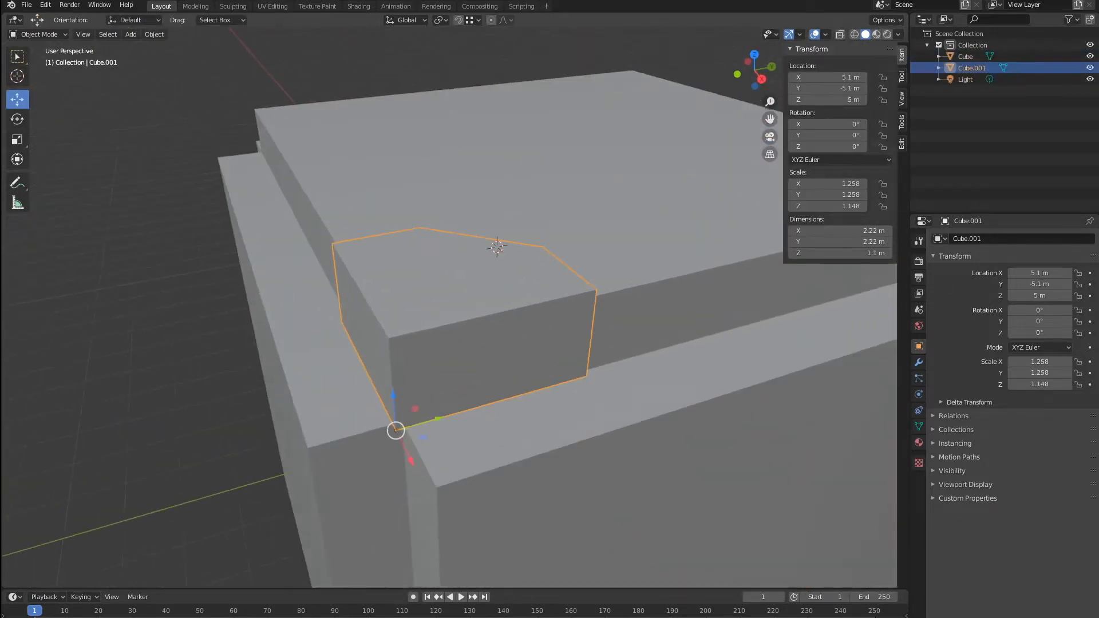
key("shift+Tab")
key("g")
left_click(378, 332)
Select the cube's top face, grow the selection to the raised sides, and delete those faces
scroll(372, 330, "down", 6)
key("Tab")
key("3")
left_click(475, 246)
left_click(146, 34)
left_click(275, 129)
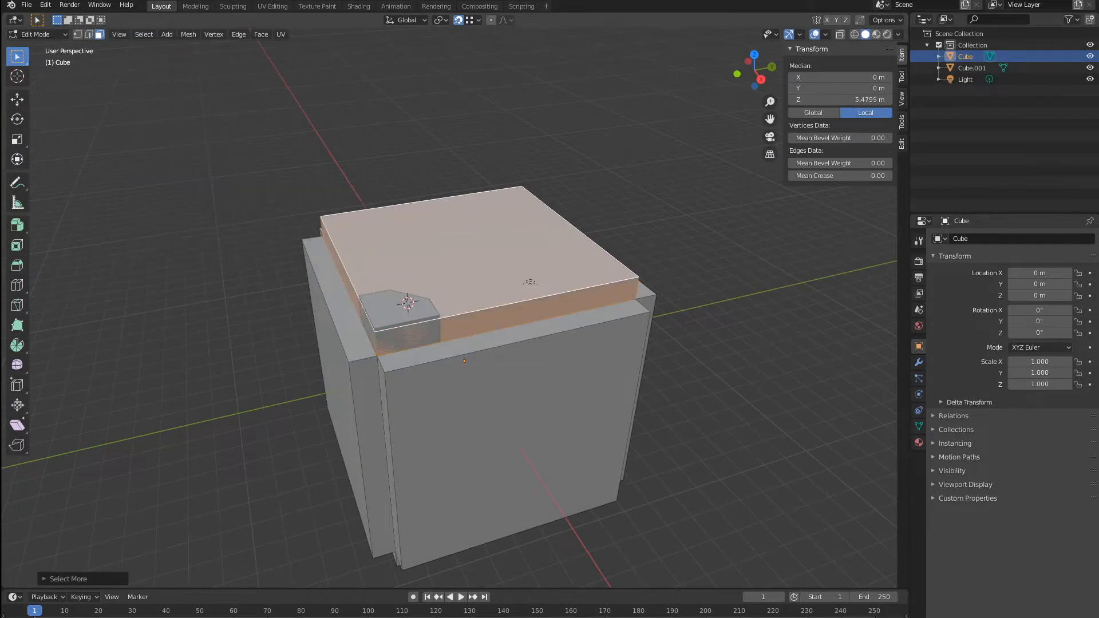
key("x")
key("f")
key("Tab")
Duplicate the corner block along Y and place rotated copies on the remaining top corners of the open cube
left_click(395, 323)
middle_click_drag(395, 323, 372, 298)
scroll(372, 297, "down", 3)
key("shift+d")
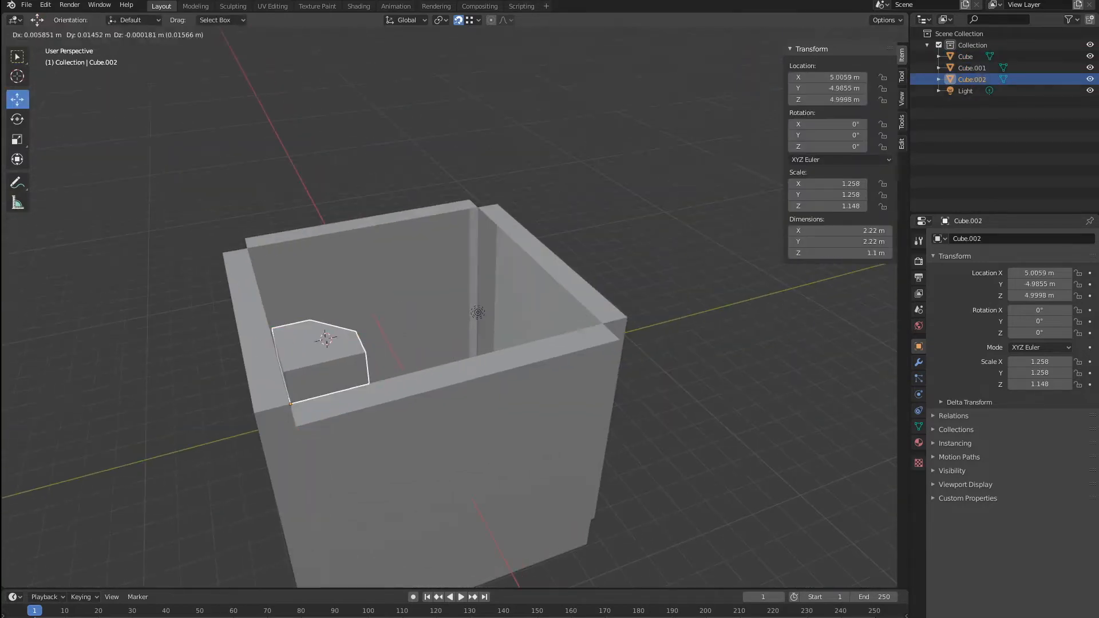
key("y")
left_click(584, 321)
middle_click_drag(584, 320, 486, 344, "shift")
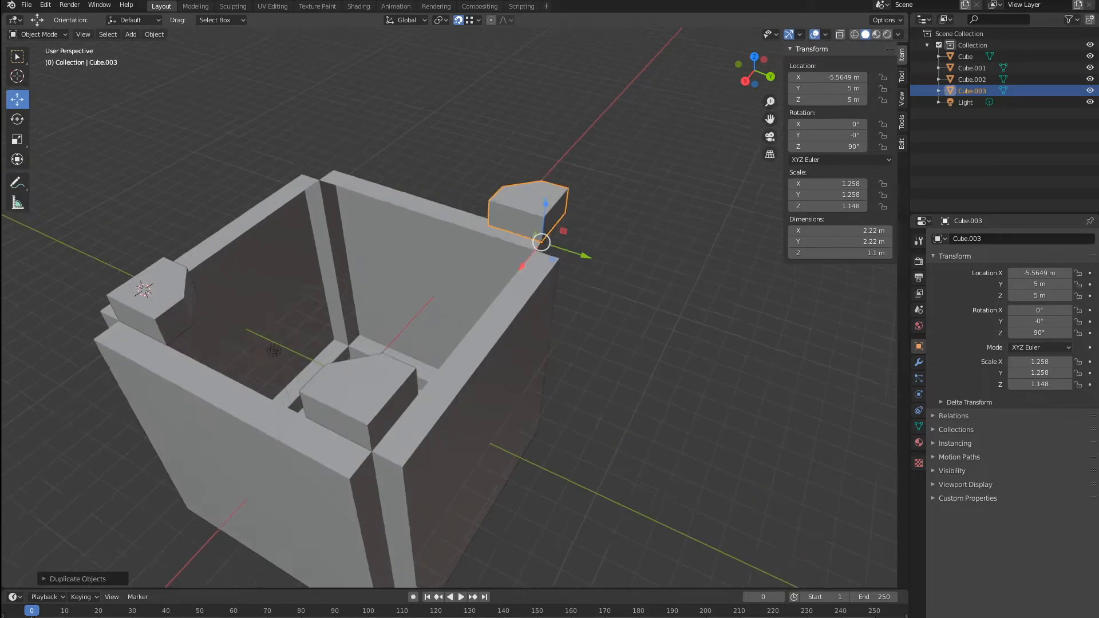
middle_click_drag(533, 246, 451, 309)
scroll(451, 309, "up", 2)
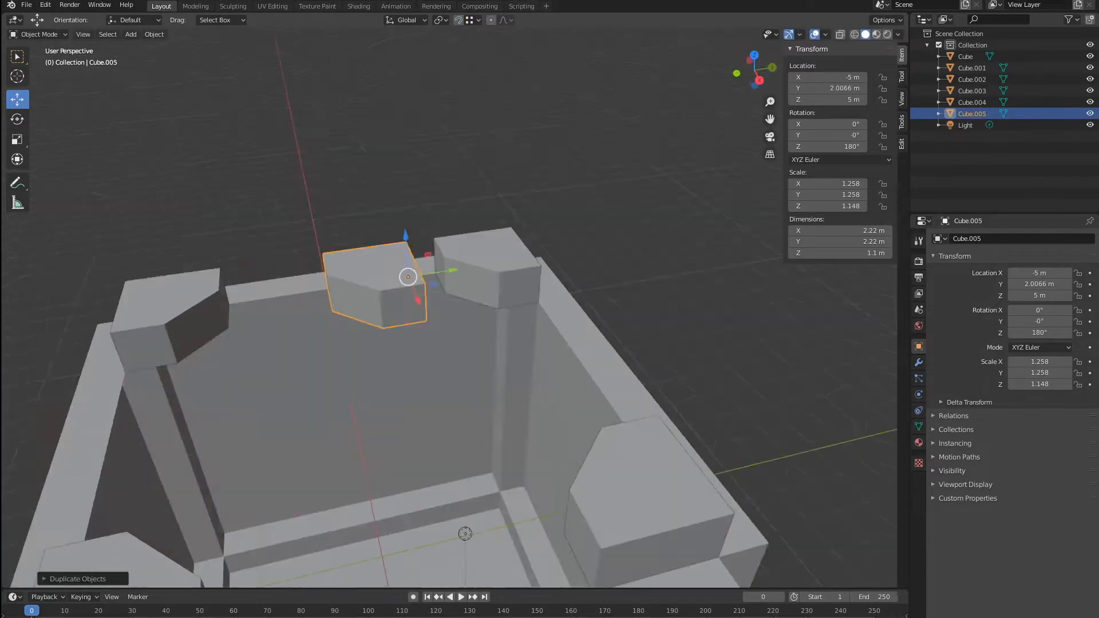
Reduce the extra corner-block copy to a single side face and set its origin to geometry
key("Tab")
left_click(144, 35)
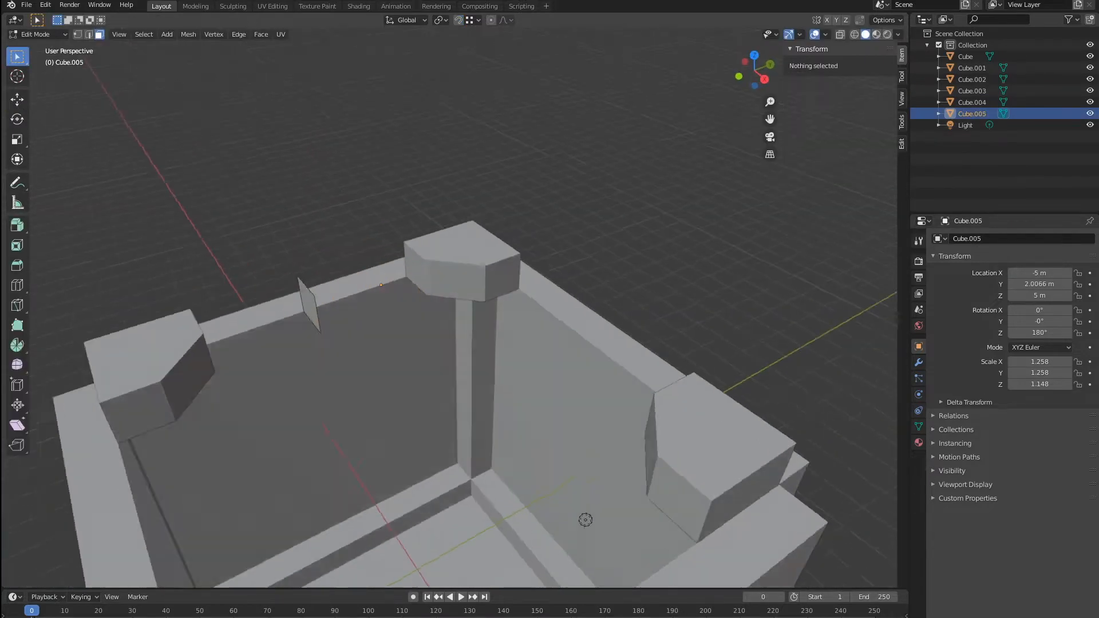
left_click(154, 34)
mouse_move(172, 47)
left_click(295, 71)
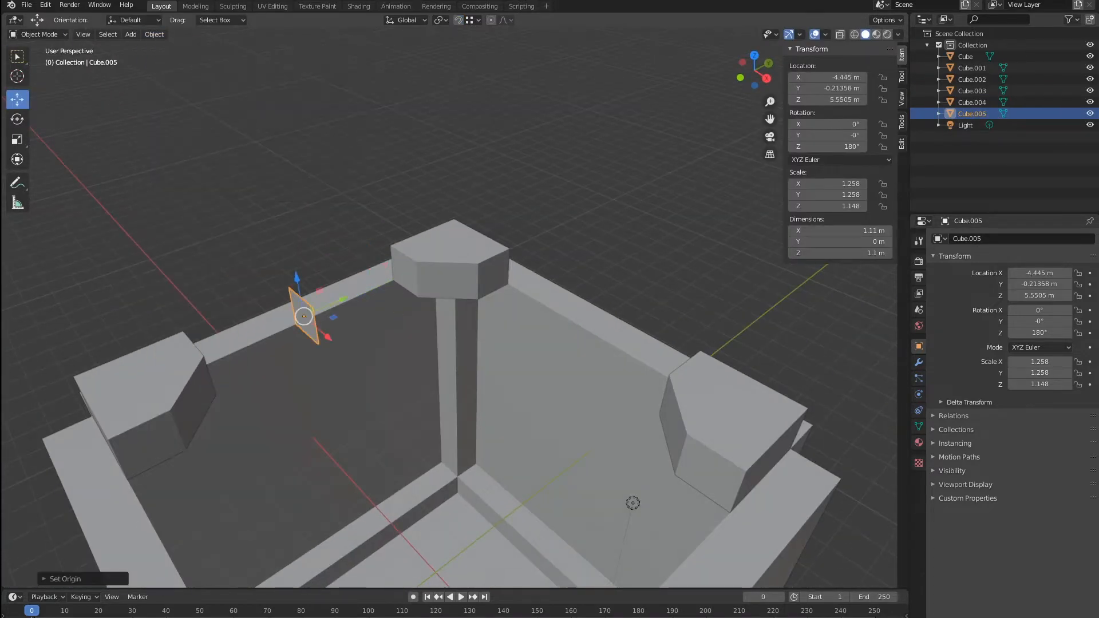
Snap the 3D cursor to the single face's lower inner corner and place the face's origin there
scroll(450, 310, "up", 5)
middle_click_drag(401, 309, 460, 309)
key("Tab")
left_click(258, 369)
left_click(188, 35)
mouse_move(222, 70)
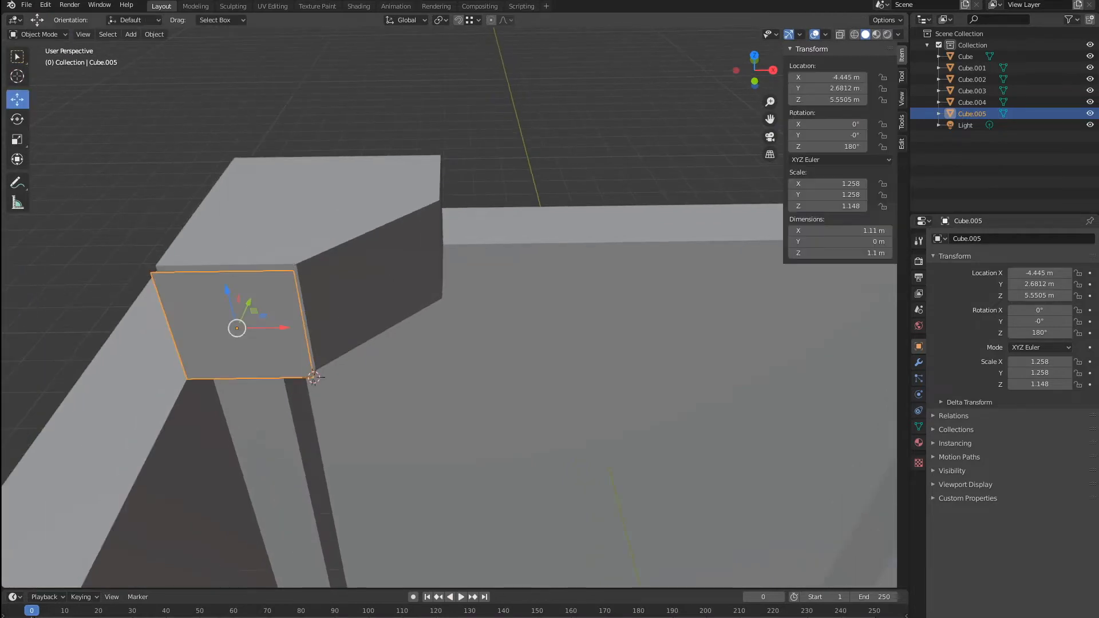
left_click(310, 121)
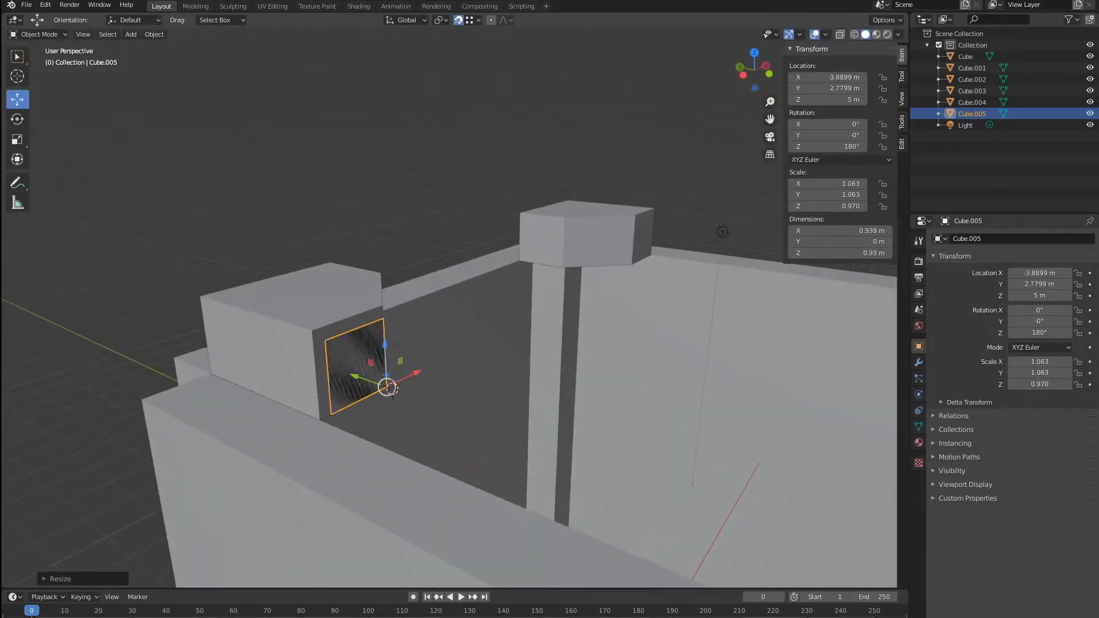
Extrude the face into a beam 5.87 m long between two corner blocks and copy it along the other top edges
key("Tab")
scroll(453, 311, "up", 2)
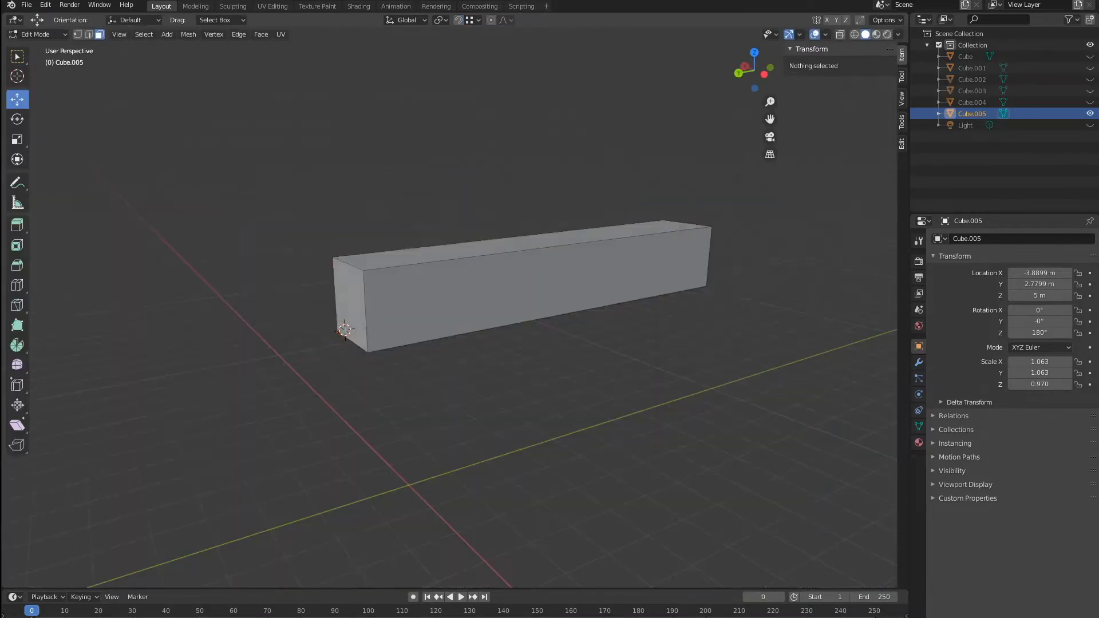
key("Tab")
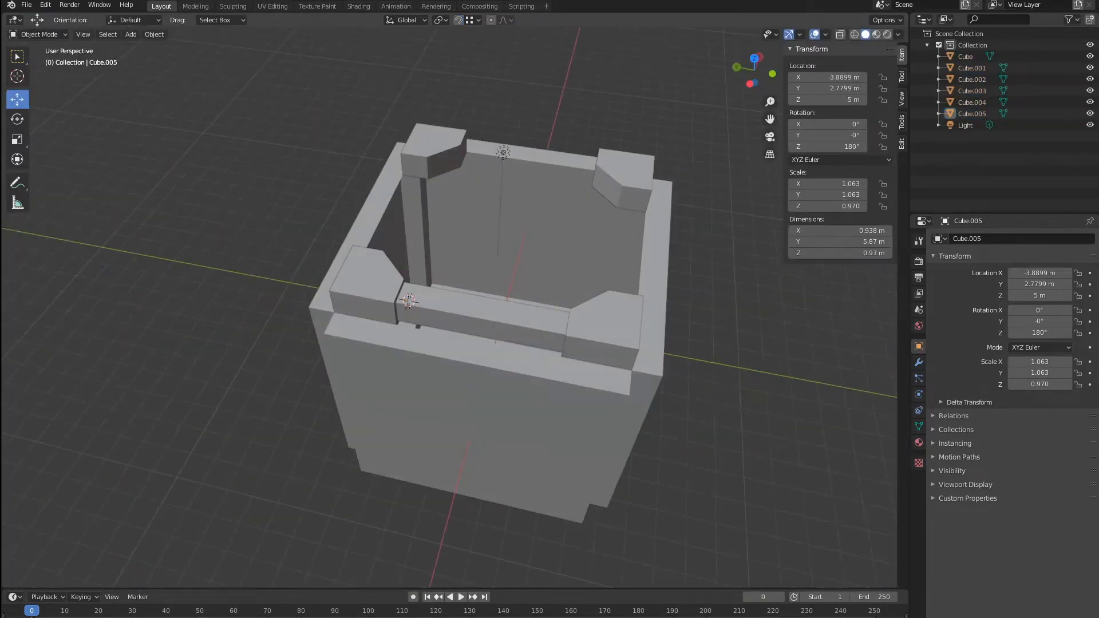
middle_click_drag(453, 311, 385, 292)
scroll(453, 311, "up", 4)
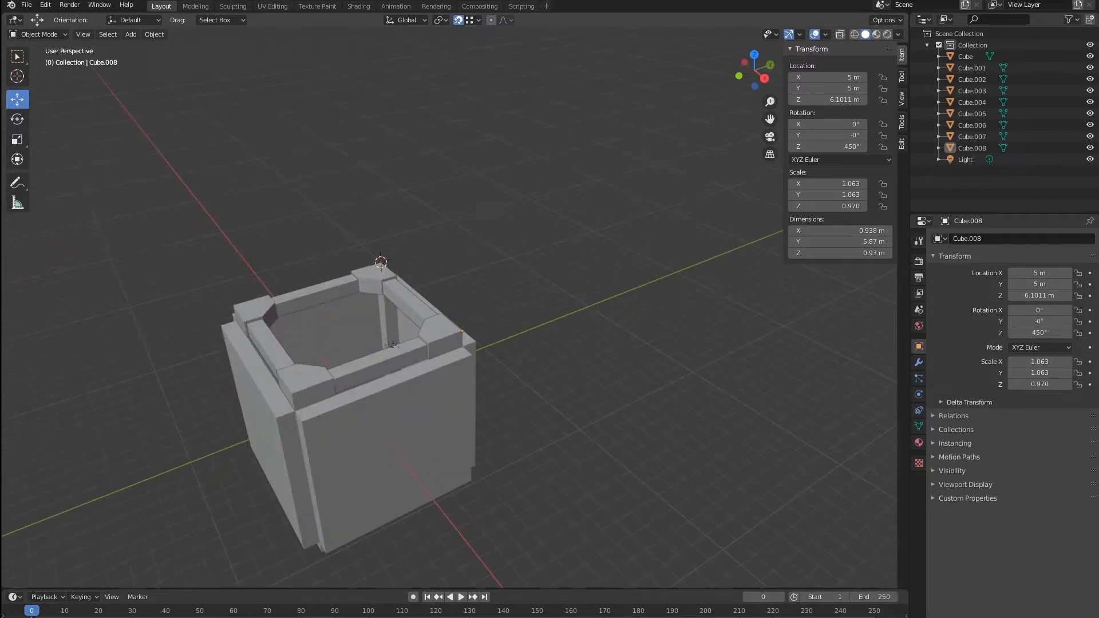
Add a 2 m mesh cube at the world origin
scroll(449, 306, "up", 4)
middle_click_drag(449, 306, 369, 341)
left_click(131, 34)
mouse_move(170, 47)
left_click(240, 59)
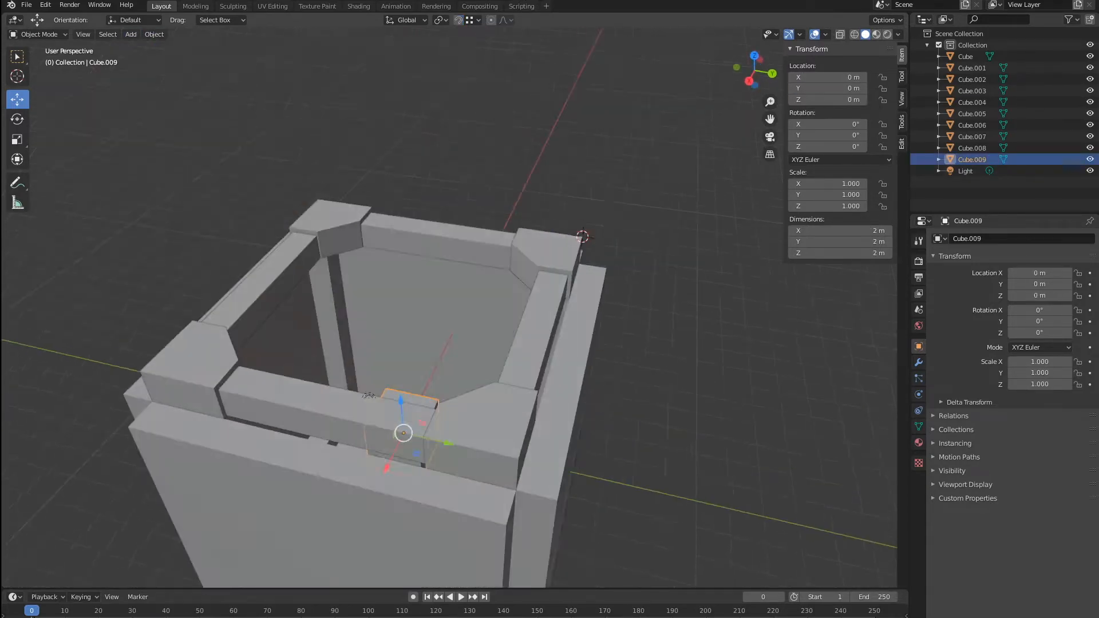
Reduce the added cube to a single horizontal face with the origin centred on it
key("Tab")
left_click(99, 34)
left_click(143, 34)
key("x")
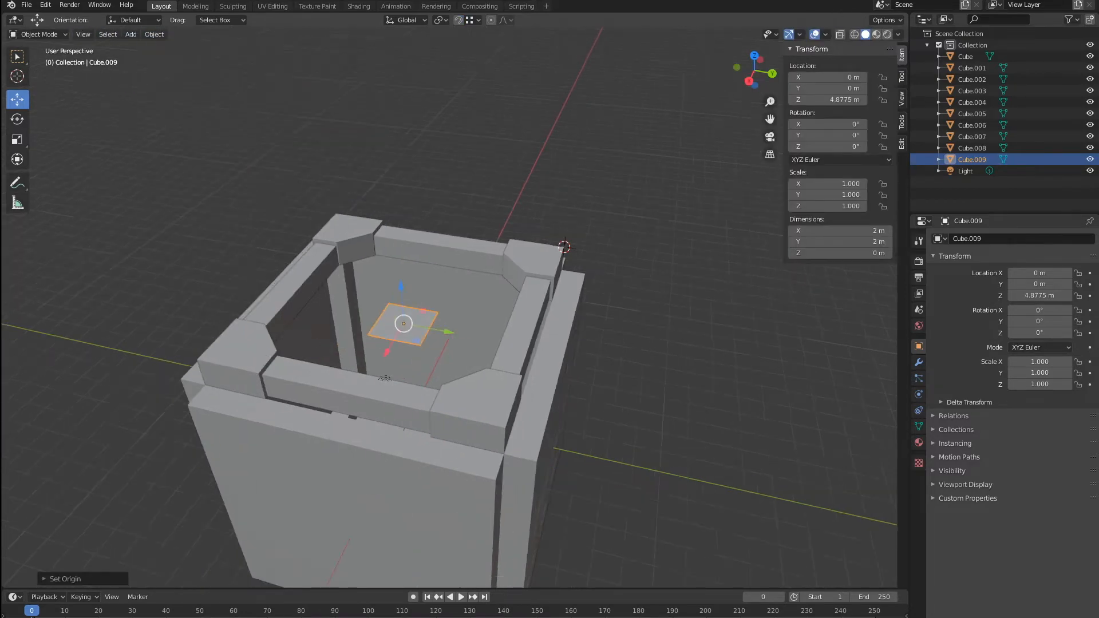
Scale the flat face and shift it along Z so it fills the opening inside the top frame
key("s")
scroll(408, 402, "down", 2)
key("g")
key("z")
middle_click_drag(449, 344, 449, 252)
key("s")
scroll(450, 309, "down", 3)
middle_click_drag(449, 309, 515, 303)
key("alt+a")
scroll(450, 309, "up", 4)
left_click(388, 353)
key("alt+a")
Cut the front beam with loops running along its length and across its middle section
scroll(449, 310, "down", 1)
mouse_move(450, 309)
middle_mouse_down()
mouse_move(495, 355)
mouse_move(403, 377)
mouse_move(404, 335)
mouse_move(452, 323)
middle_mouse_up()
left_click(280, 389)
key("Tab")
middle_click_drag(297, 372, 395, 389)
left_click(355, 355)
left_click(299, 380)
left_click(418, 417)
left_click(547, 429)
left_click(435, 375)
Dissolve the unneeded edge in the lower middle section of the front beam
middle_click_drag(452, 415, 392, 349)
key("w")
middle_click_drag(286, 350, 317, 357)
scroll(316, 358, "up", 1)
left_click(316, 358)
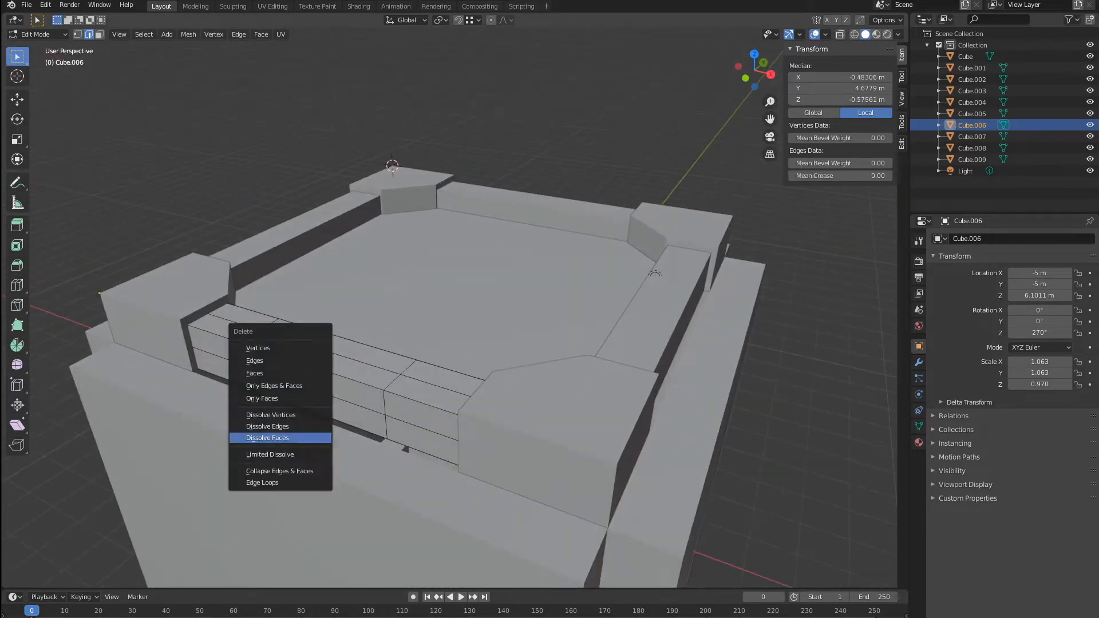
left_click(287, 427)
middle_click_drag(286, 427, 312, 425)
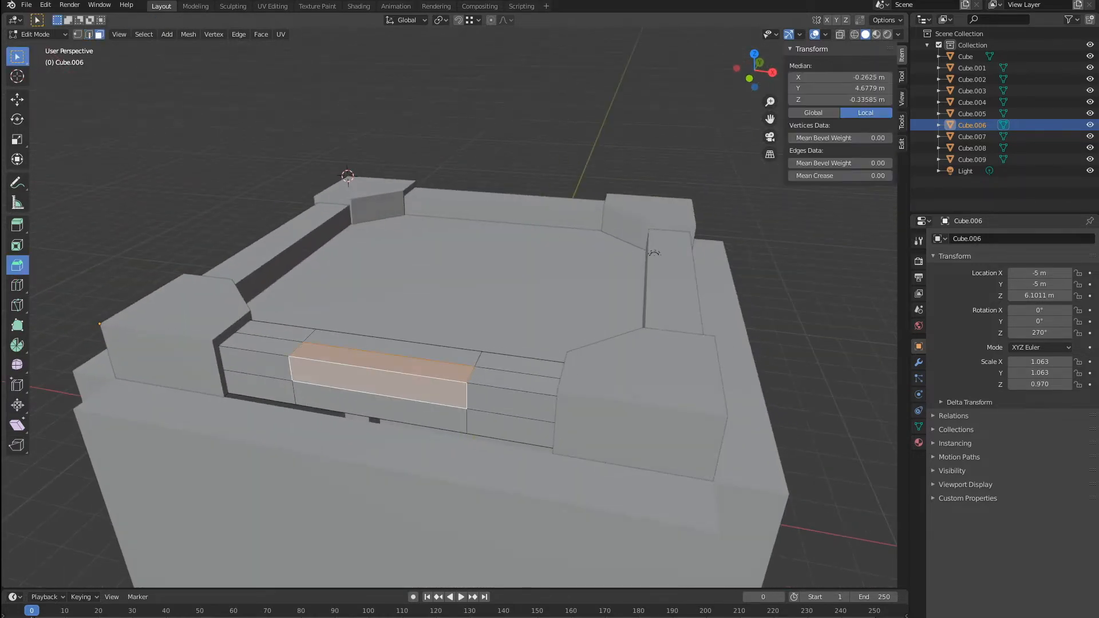
Try to extrude the selected top and front faces of the beam's middle section
mouse_move(401, 366)
middle_mouse_down()
mouse_move(349, 401)
mouse_move(401, 372)
middle_mouse_up()
key("e")
key("ctrl+z")
key("ctrl+z")
Move the separated top and front faces of the middle section inward so they sink into the front beam
key("shift+space")
key("g")
scroll(450, 343, "up", 3)
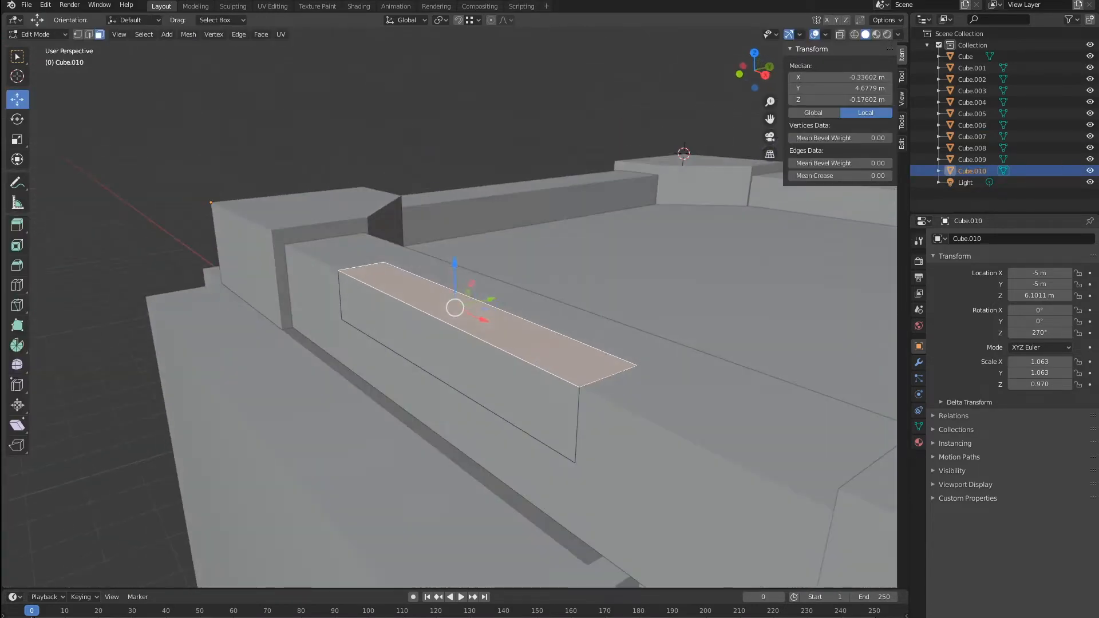
left_click(457, 366)
middle_click_drag(458, 366, 423, 355)
left_click_drag(452, 327, 435, 337)
middle_click_drag(435, 338, 458, 346)
Join the separated faces to the front beam and bridge the gap at one end of the recess with a face
key("Tab")
left_click(618, 366, "shift")
key("Tab")
scroll(449, 343, "up", 5)
left_click(480, 285)
left_click(481, 300, "shift")
key("f")
middle_click_drag(481, 300, 578, 281)
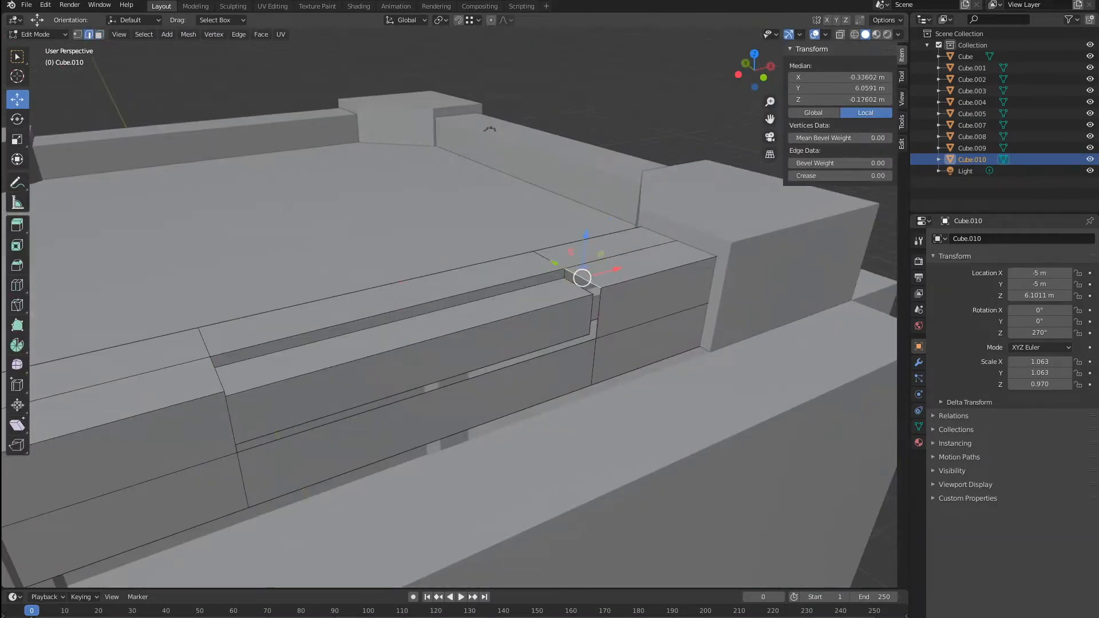
Fill the remaining open gaps around the beam's sunken middle section with faces
left_click(515, 358)
middle_click_drag(515, 361, 401, 361)
left_click(286, 318)
middle_click_drag(287, 321, 366, 309)
left_click(431, 295)
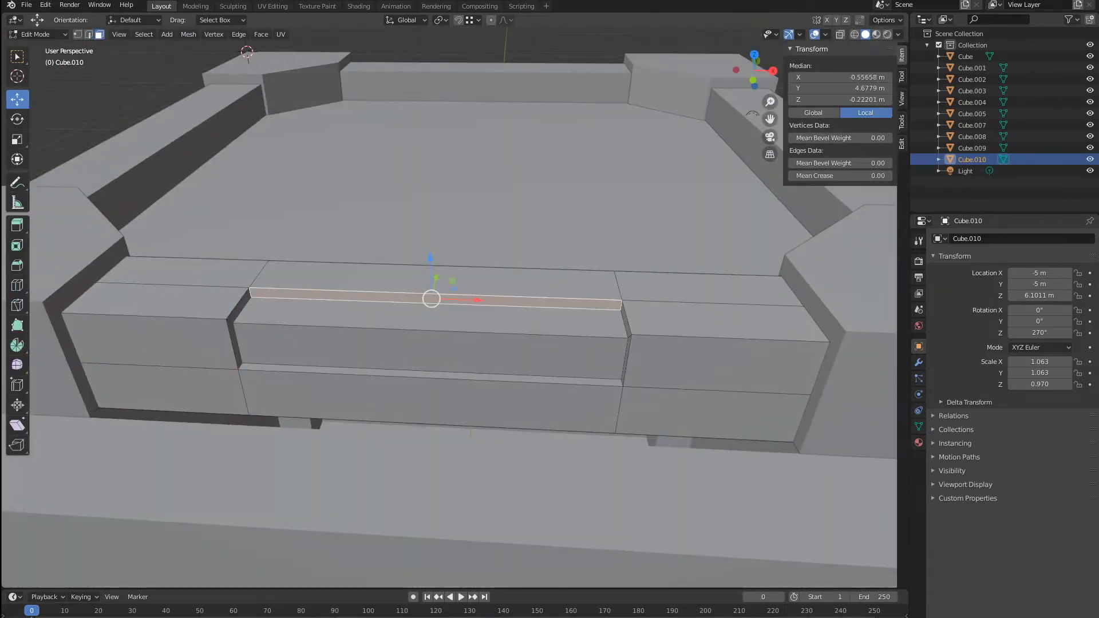
Try to scale the thin strip faces behind and below the sunken middle section
scroll(440, 320, "down", 3)
key("3")
left_click(440, 344, "shift")
left_click(620, 427)
middle_click_drag(620, 427, 486, 367)
scroll(487, 367, "down", 3)
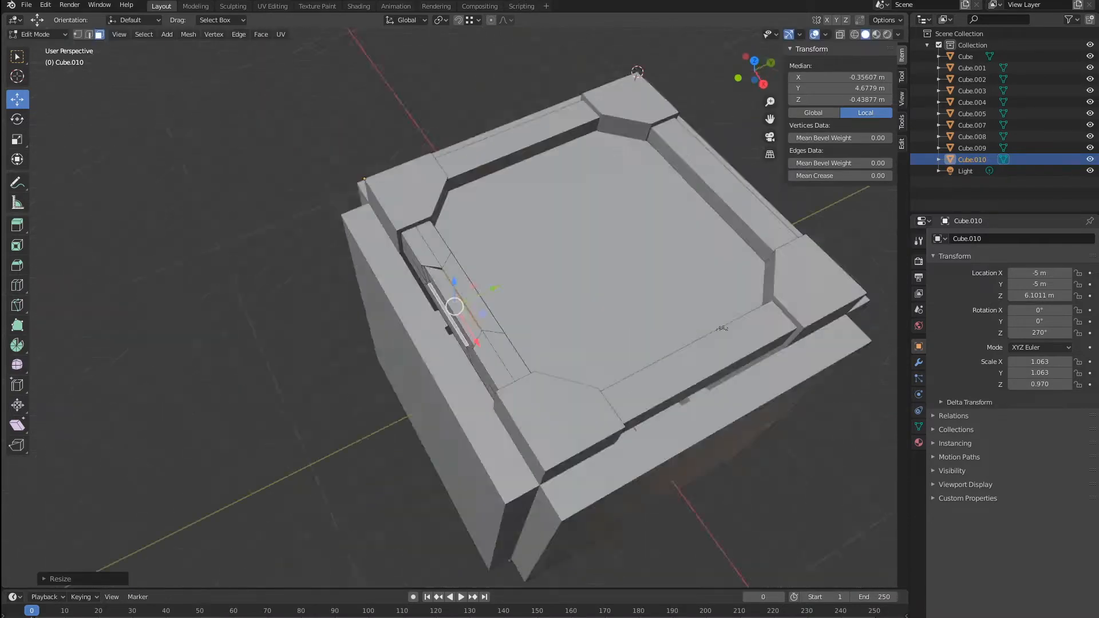
Try to scale an edge of the recess along X, and undo the recent recess scaling
scroll(458, 344, "up", 4)
key("2")
left_click(434, 324)
middle_click_drag(435, 324, 630, 367)
key("s")
key("x")
scroll(449, 309, "down", 7)
mouse_move(515, 309)
middle_mouse_down()
mouse_move(366, 372)
mouse_move(533, 309)
mouse_move(504, 320)
middle_mouse_up()
key("Tab")
key("ctrl+z")
key("ctrl+z")
key("ctrl+z")
key("ctrl+z")
key("ctrl+z")
key("ctrl+z")
Scale the recess's thin rear and lower strip faces along X by about 0.81 to slant its ends
scroll(450, 309, "up", 4)
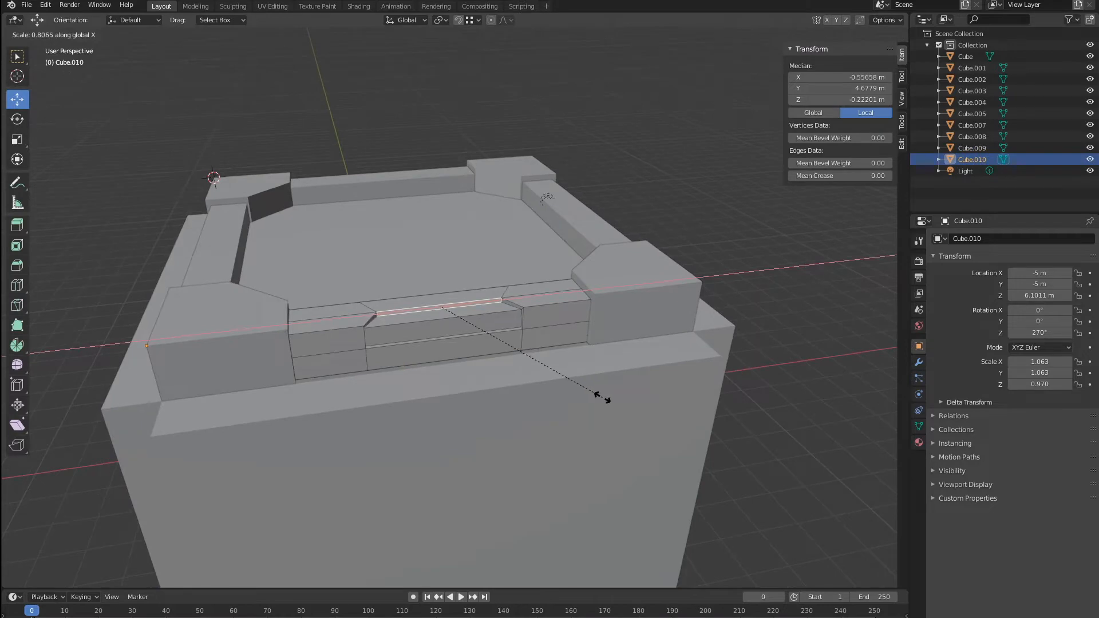
left_click(602, 397)
middle_click_drag(602, 397, 599, 458)
scroll(599, 458, "up", 4)
left_click(676, 421)
middle_click_drag(676, 420, 572, 367)
scroll(572, 366, "down", 4)
scroll(449, 309, "up", 4)
key("Tab")
scroll(449, 309, "down", 6)
key("alt+a")
middle_click_drag(515, 332, 573, 332)
middle_click_drag(665, 270, 661, 219)
scroll(661, 220, "up", 2)
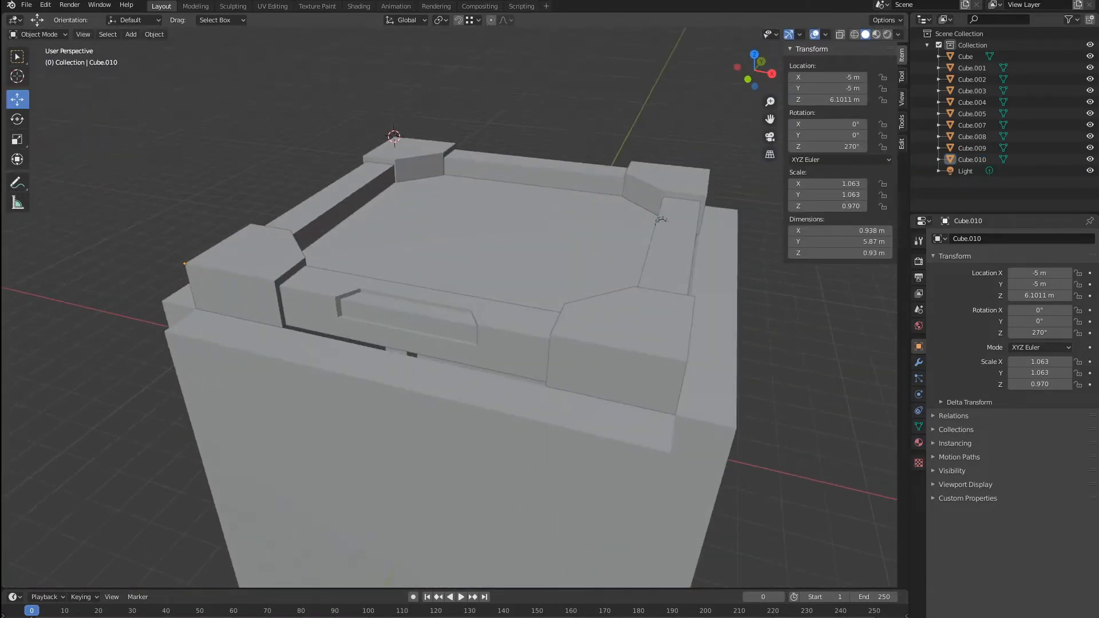
Bevel the edges of the corner block beside the recessed beam with a modifier
key("Tab")
mouse_move(450, 309)
middle_mouse_down()
mouse_move(530, 309)
mouse_move(475, 309)
mouse_move(469, 326)
mouse_move(509, 309)
mouse_move(370, 310)
mouse_move(527, 309)
mouse_move(407, 309)
mouse_move(495, 309)
mouse_move(432, 309)
middle_mouse_up()
key("Tab")
scroll(470, 326, "down", 1)
left_click(918, 362)
left_click(1012, 239)
left_click(861, 276)
scroll(449, 309, "up", 2)
left_click(1012, 289)
scroll(370, 309, "down", 2)
left_click(971, 272)
key("alt+a")
Isolate the recessed front beam in local view and open its mesh for editing
scroll(526, 309, "up", 3)
left_click(498, 349)
scroll(449, 310, "up", 3)
scroll(450, 309, "down", 4)
key("alt+a")
scroll(449, 310, "up", 3)
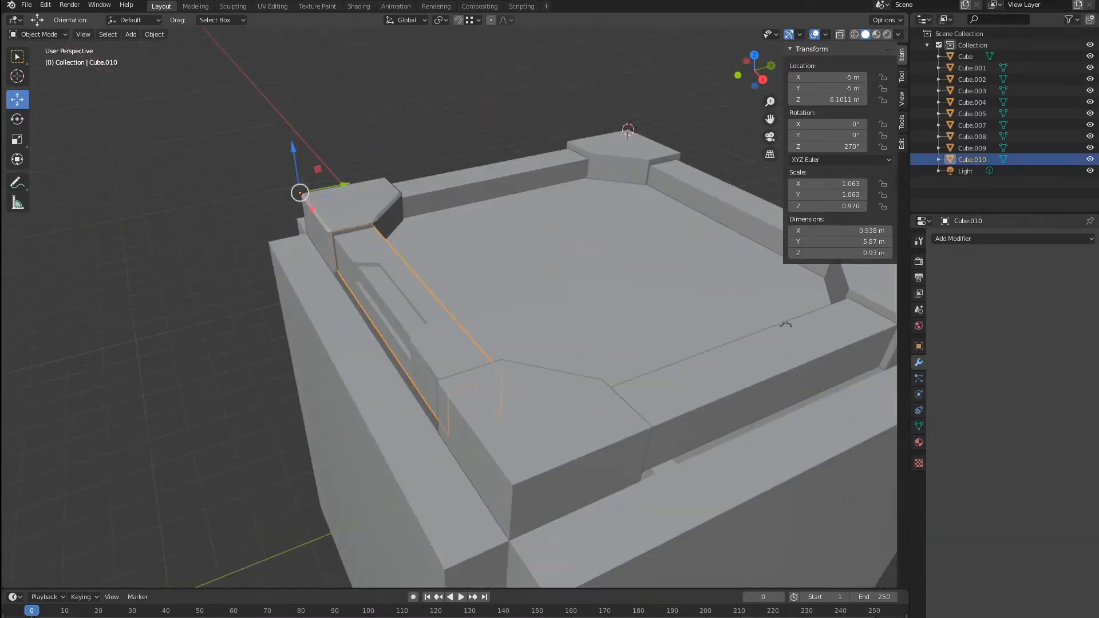
scroll(786, 324, "down", 3)
key("KP_Divide")
key("Tab")
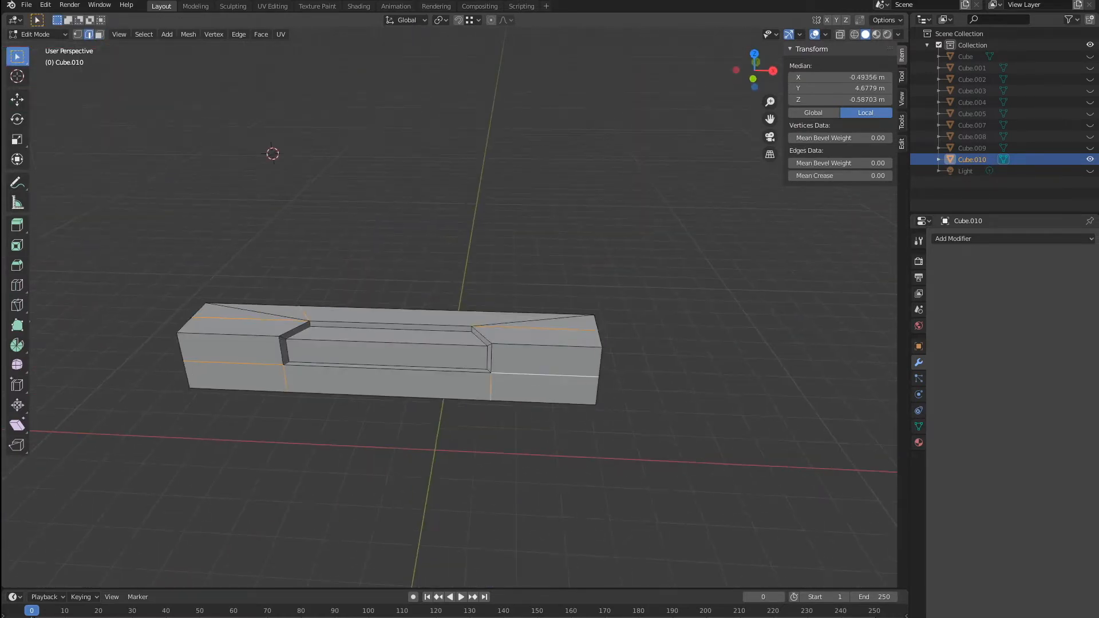
Dissolve the leftover straight edges running from the recess to the beam's ends and lower side
left_click(286, 345)
key("Return")
middle_click_drag(285, 346, 401, 275)
key("ctrl+z")
Knife-cut diagonal edges from the recess's lower corners to the lower corners at both ends of the beam
left_click(162, 419)
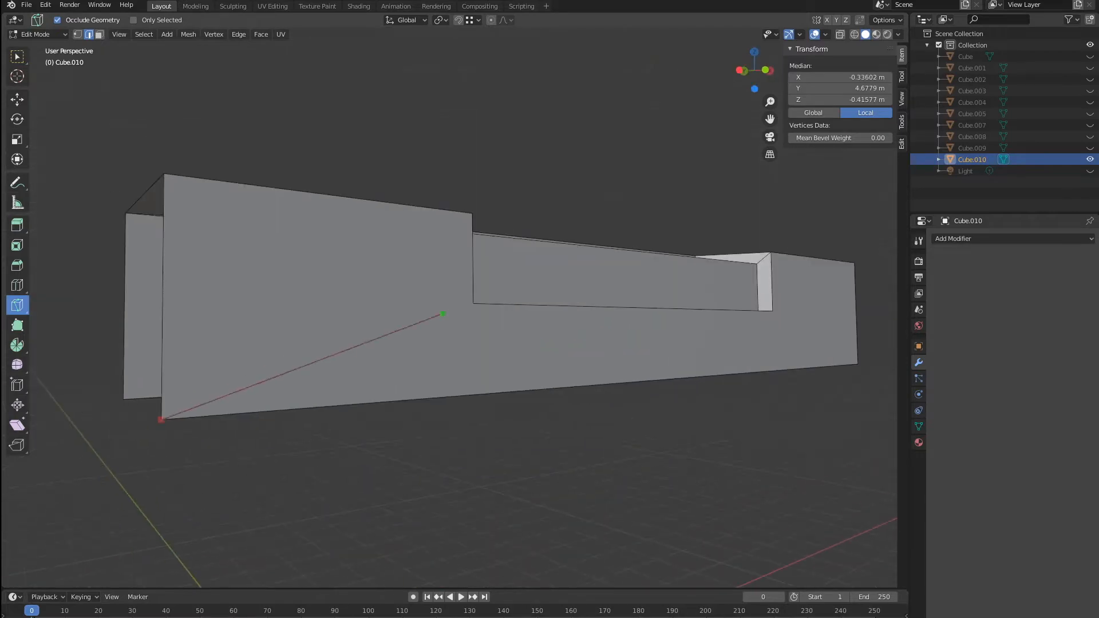
left_click(471, 304)
key("Return")
middle_click_drag(471, 304, 367, 312)
key("Return")
middle_click_drag(677, 366, 641, 408)
scroll(641, 408, "down", 3)
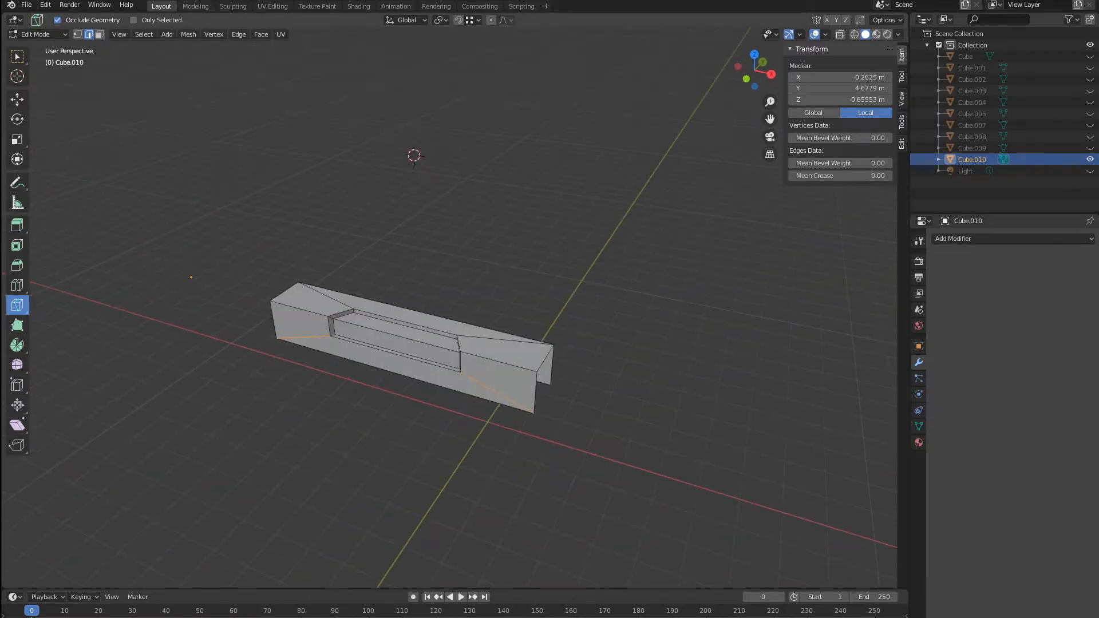
scroll(449, 337, "up", 3)
middle_click_drag(400, 344, 475, 335)
Leave mesh editing, show all the other crate parts again and deselect everything
left_click(20, 100)
scroll(450, 337, "down", 4)
key("Tab")
key("alt+h")
scroll(449, 337, "down", 2)
key("alt+a")
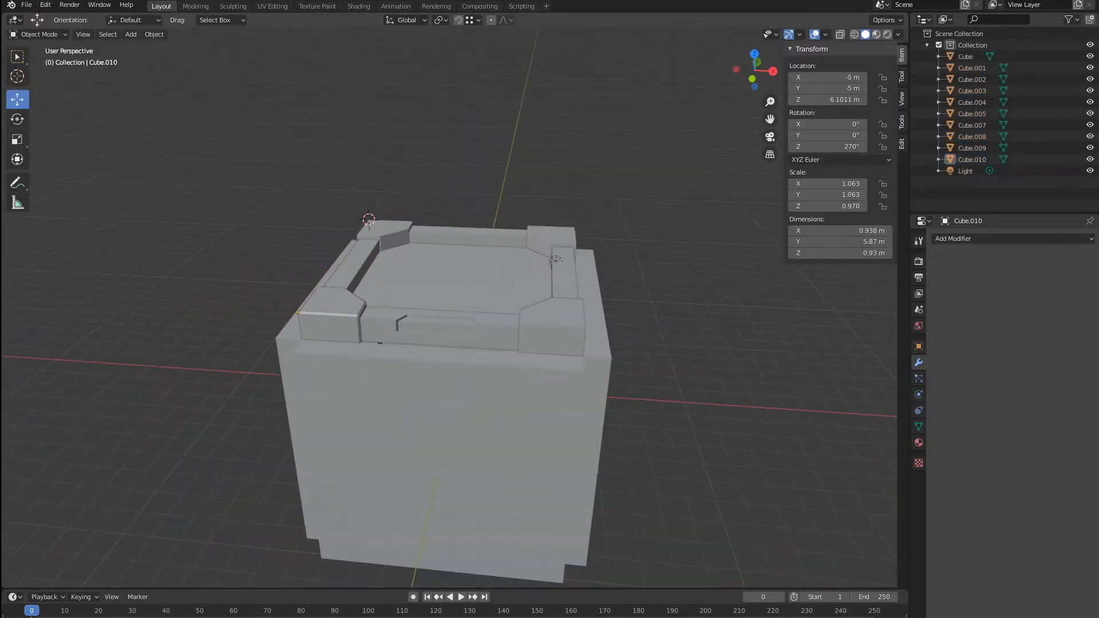
Scale the recessed panel's top face and the face below it along X
middle_click_drag(554, 262, 661, 289)
scroll(661, 289, "up", 2)
middle_click_drag(400, 332, 476, 320)
left_click(435, 369)
key("Tab")
key("3")
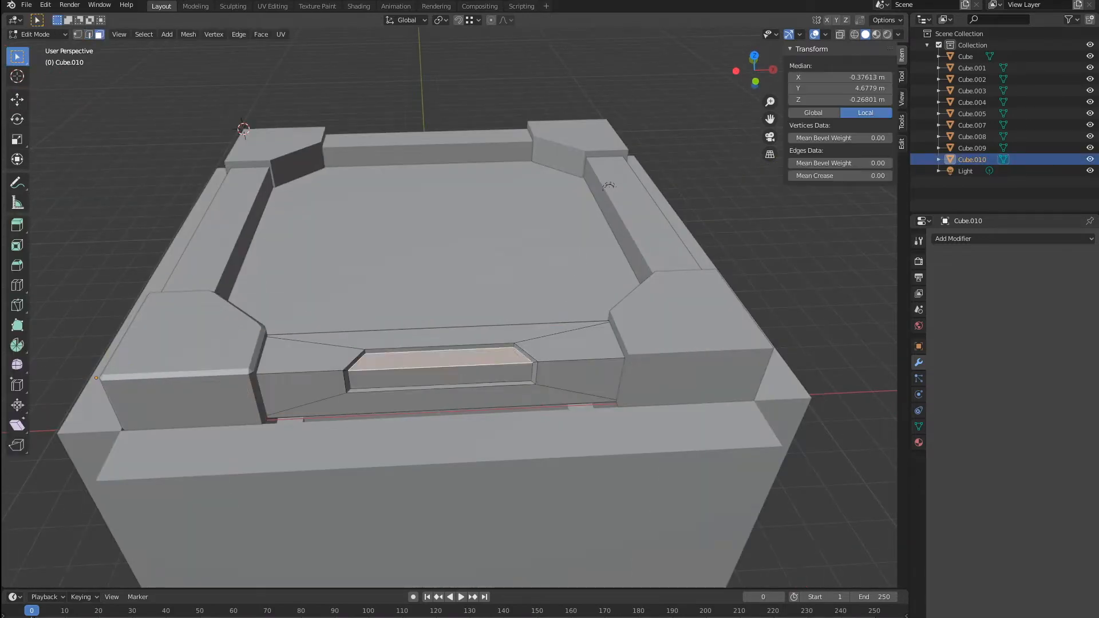
scroll(449, 343, "up", 2)
left_click(574, 394, "shift")
scroll(582, 402, "down", 4)
key("s")
key("x")
left_click(629, 411)
key("Tab")
key("alt+a")
middle_click_drag(629, 412, 599, 419)
scroll(599, 419, "up", 2)
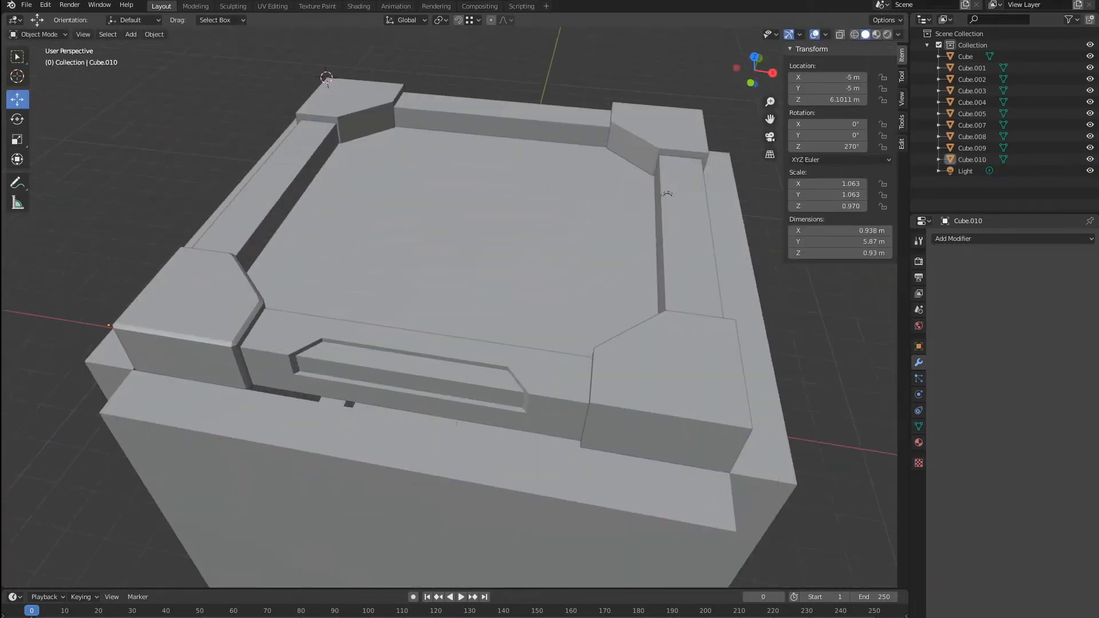
Examine the shape and edges of the recess in the front beam
scroll(449, 344, "down", 3)
left_click(429, 343)
middle_click_drag(430, 344, 429, 320)
scroll(398, 315, "up", 3)
scroll(420, 349, "down", 1)
scroll(420, 349, "up", 3)
scroll(429, 320, "down", 3)
left_click(464, 435)
key("Tab")
middle_click_drag(452, 367, 464, 369)
scroll(458, 366, "up", 2)
key("Tab")
left_click(429, 343)
left_click(153, 33)
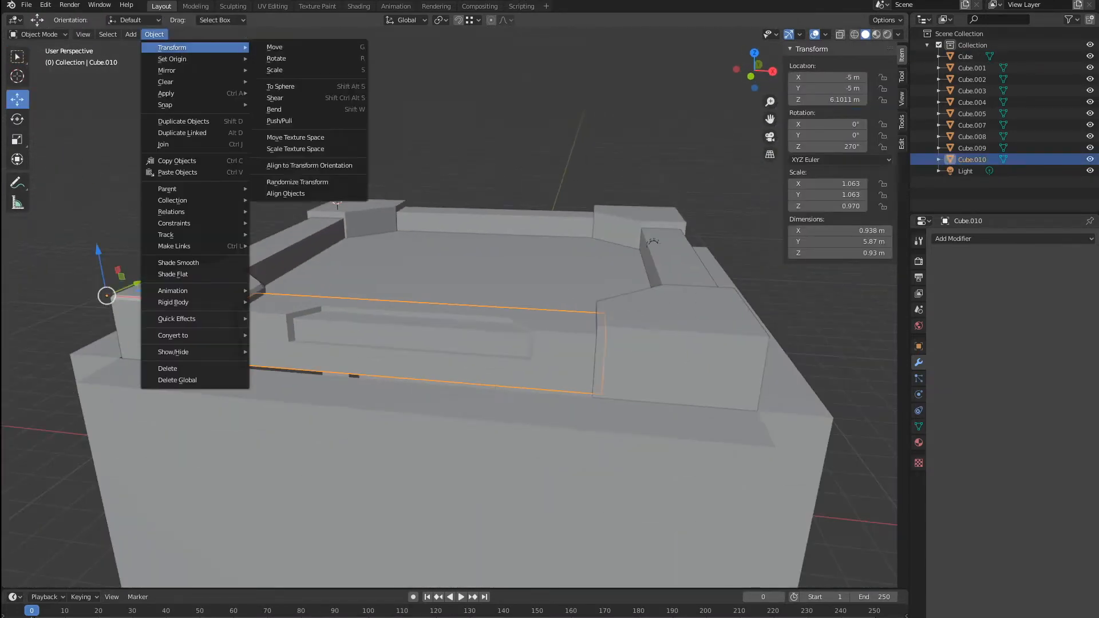
Add a loop cut across the middle of the front beam
key("Tab")
key("ctrl+r")
key("Tab")
key("Tab")
Snap the 3D cursor to the beam's lower middle vertex and set the beam's origin to the cursor
left_click(188, 34)
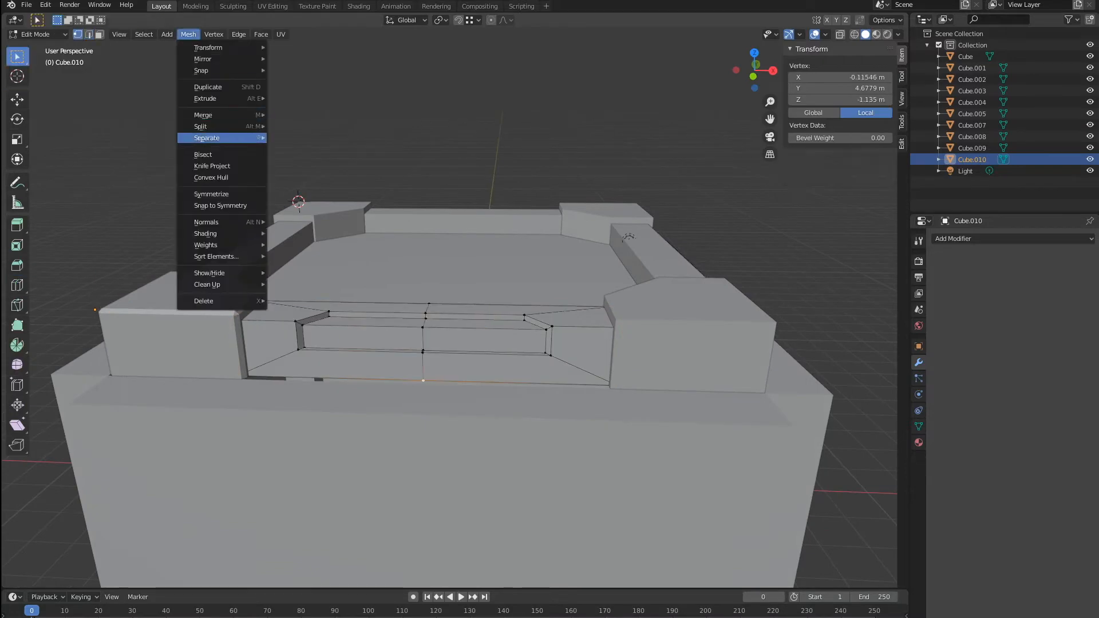
left_click(310, 120)
key("Tab")
left_click(153, 34)
left_click(315, 83)
Try to move the beam with snapping down onto the crate's body, and undo the move
middle_click_drag(315, 83, 401, 114)
key("g")
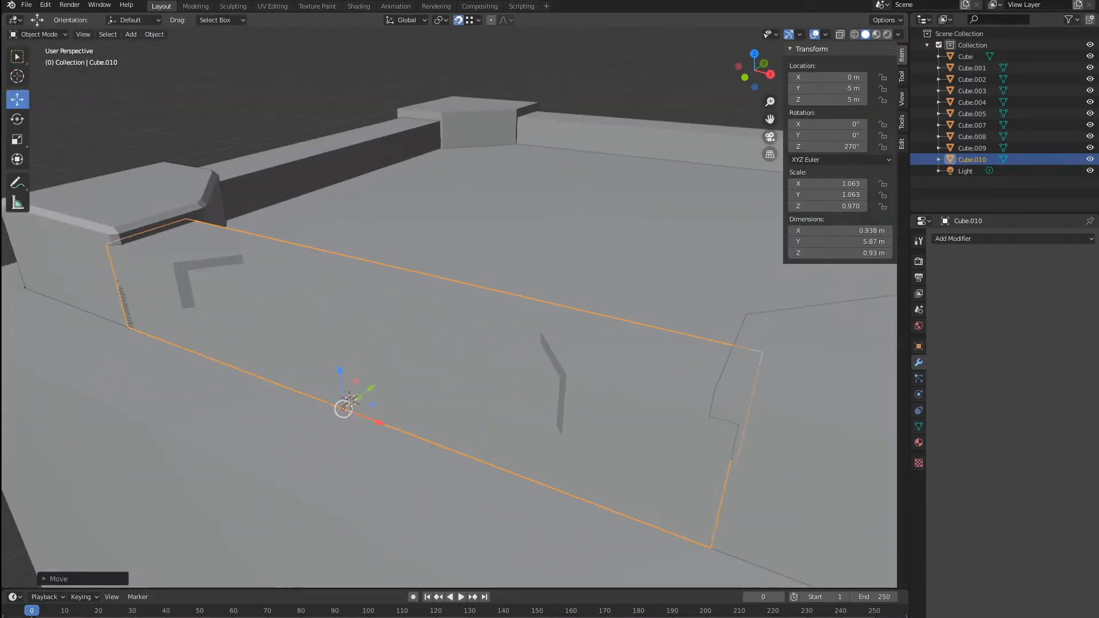
left_click(345, 407)
middle_click_drag(452, 367, 504, 349)
key("ctrl+z")
key("ctrl+z")
Dissolve the edges of the loop across the middle of the front beam
scroll(453, 367, "up", 2)
key("Tab")
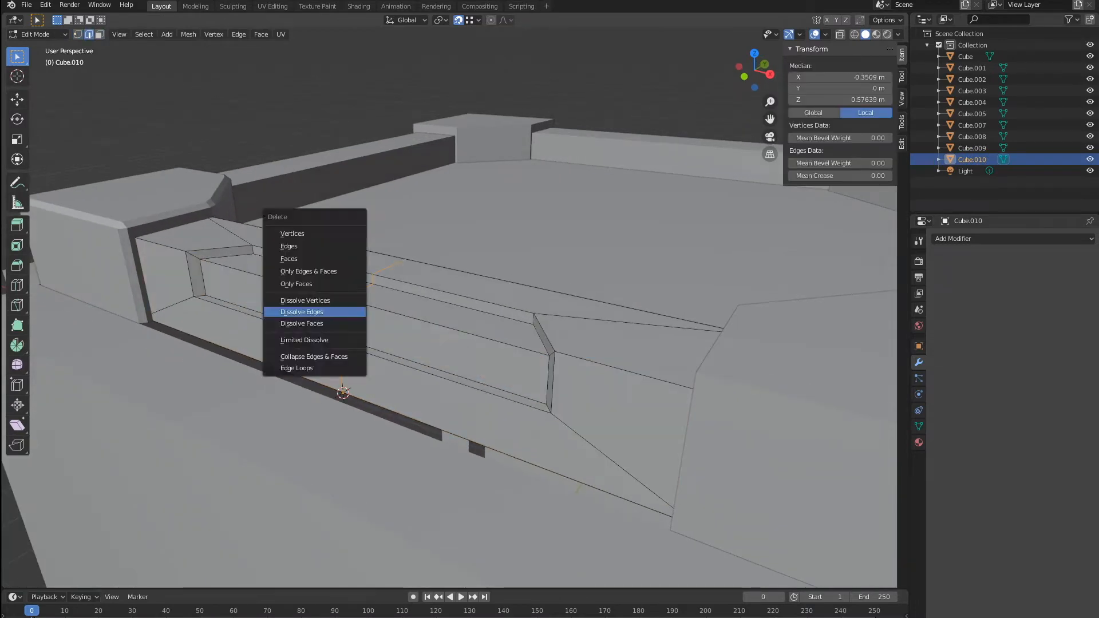
left_click(315, 312)
scroll(401, 321, "down", 3)
middle_click_drag(435, 355, 366, 355)
Delete the front side faces of the crate's body, leaving the front open
key("Tab")
left_click(441, 429)
key("Tab")
left_click(99, 33)
left_click(440, 413)
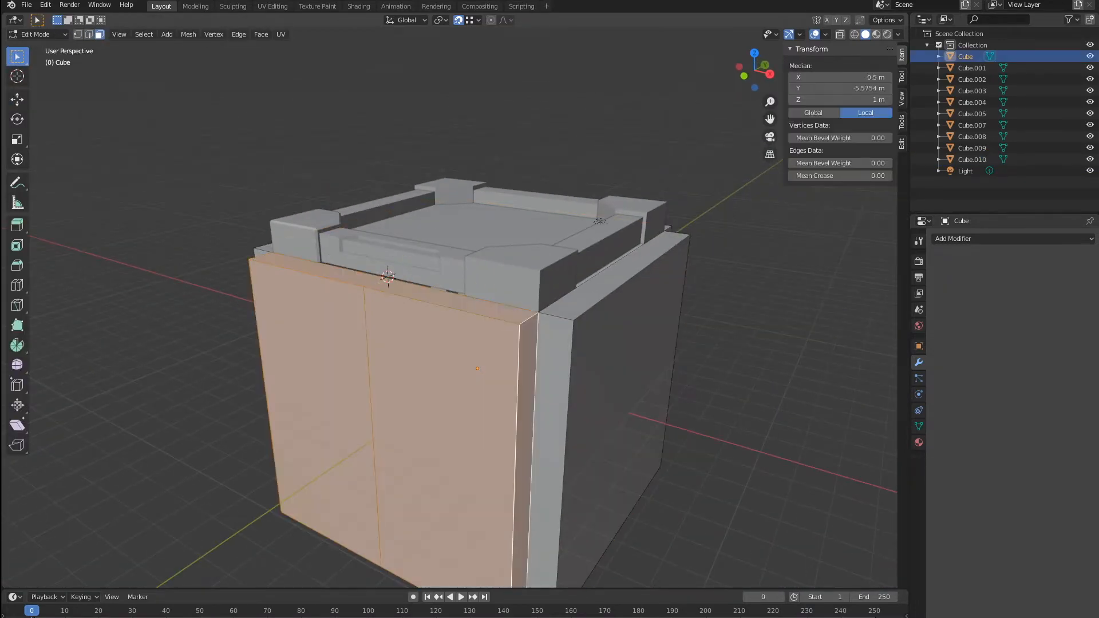
middle_click_drag(478, 368, 515, 240)
left_click(533, 516, "alt+shift")
key("x")
key("f")
Duplicate the front corner block, rotate the copy 90° about X and place it directly below the original on the crate's front
middle_click_drag(532, 458, 435, 549)
key("Tab")
left_click(629, 262)
key("shift+d")
key("y")
left_click(435, 338)
middle_click_drag(618, 503, 564, 498)
scroll(564, 498, "up", 1)
key("r")
key("x")
middle_click_drag(627, 263, 503, 194)
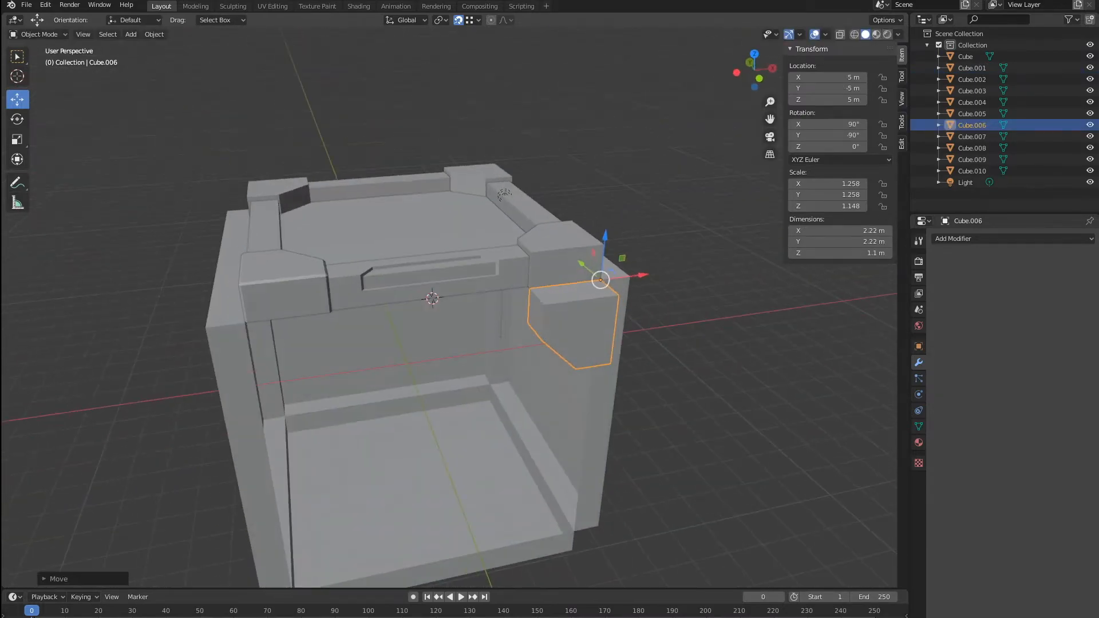
Snap the 3D cursor to the outer upper vertex of the front corner block
middle_click_drag(449, 312, 521, 315)
left_click(478, 269)
scroll(479, 269, "up", 4)
scroll(486, 189, "down", 2, "alt")
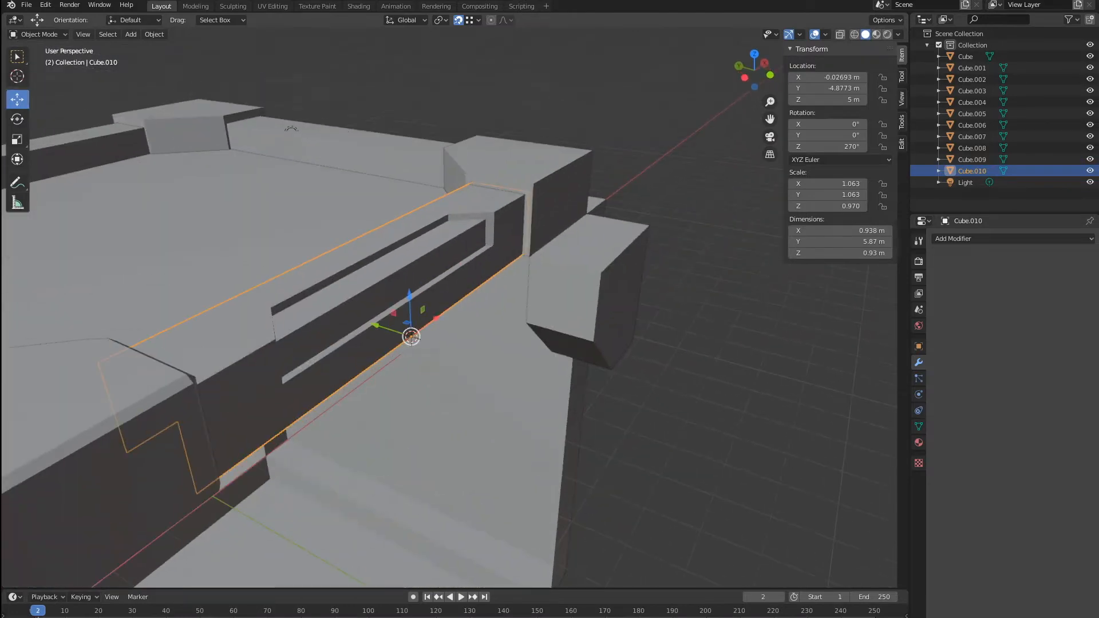
scroll(449, 307, "down", 3)
left_click(532, 211)
key("Tab")
left_click(187, 34)
mouse_move(221, 71)
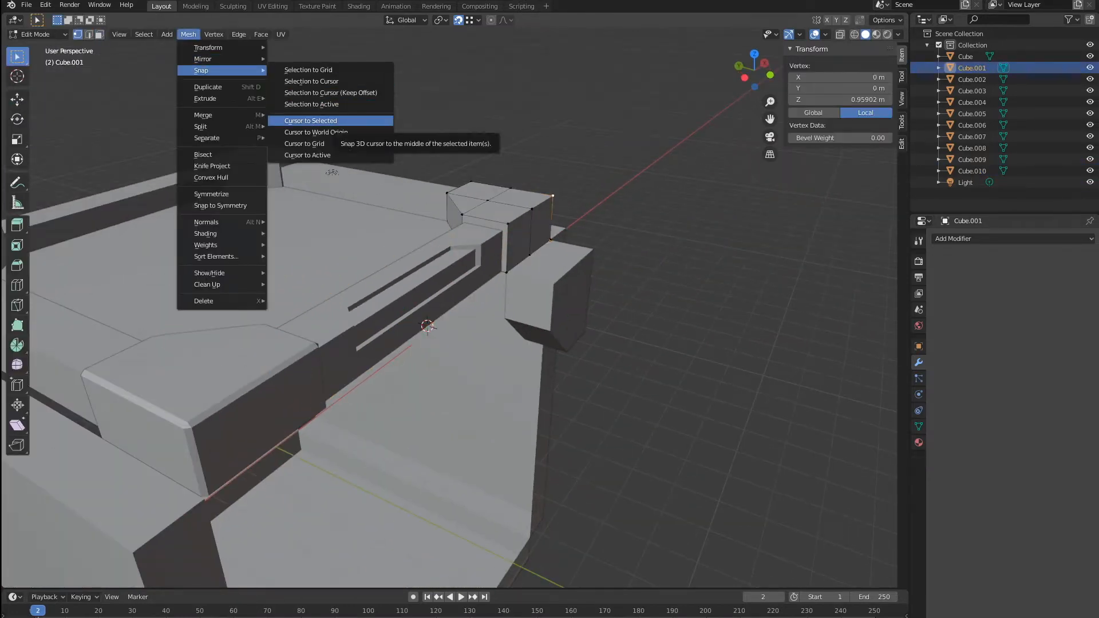
left_click(330, 121)
Set the front beam's origin to the 3D cursor
key("Tab")
left_click(412, 304)
left_click(154, 34)
left_click(292, 81)
Duplicate the front beam, snap the copy to the lower corner block's outer vertex and rotate it about X
middle_click_drag(412, 298, 389, 281)
key("shift+d")
left_click(609, 261)
middle_click_drag(609, 261, 601, 309)
key("r")
key("x")
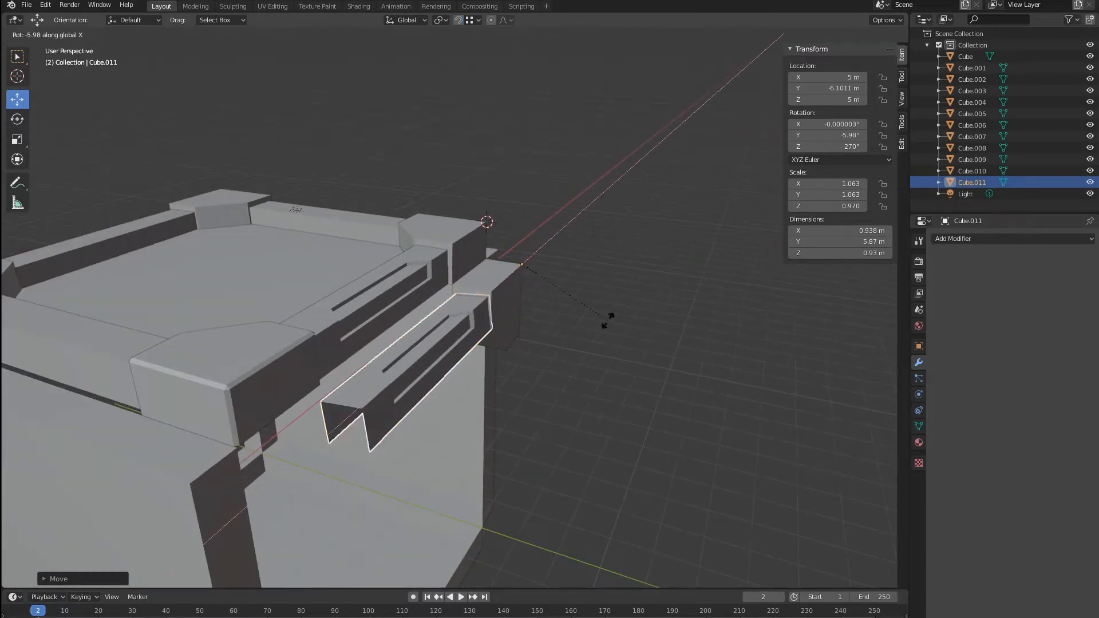
key("Return")
Flip the copied beam in Y and rotate it 180° about Z to line up with the lower corner block
middle_click_drag(598, 243, 544, 334)
type("-")
key("Return")
type("rz")
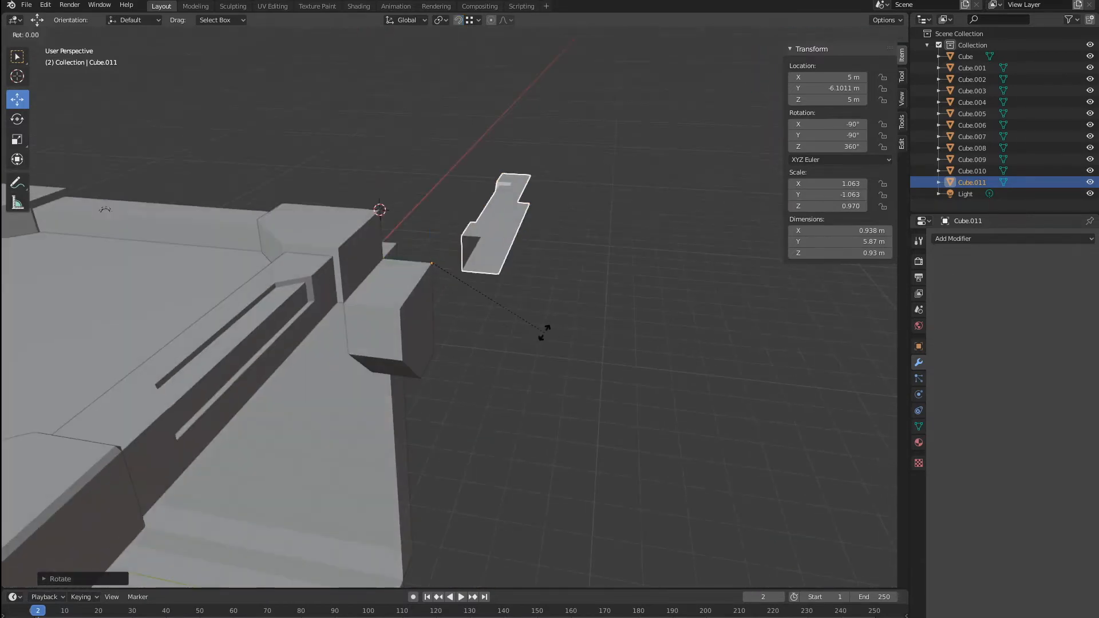
type("180")
key("Return")
key("alt+a")
left_click(418, 294)
middle_click_drag(459, 293, 584, 243)
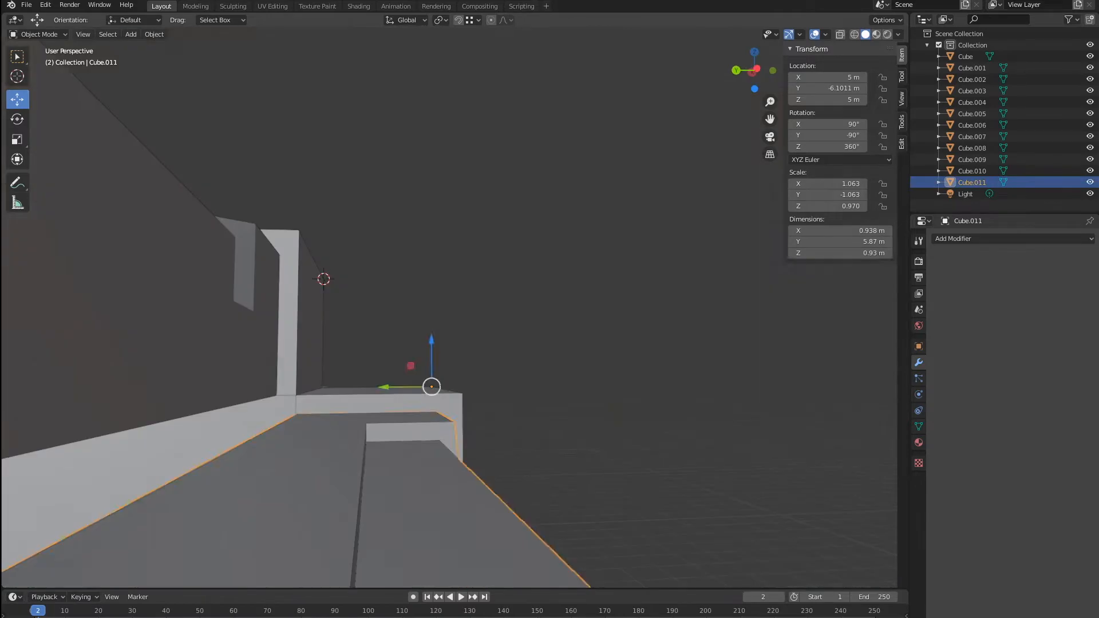
Move the copied beam's inner edges to close the gap below the front beam
key("Tab")
key("2")
left_click(240, 442)
middle_click_drag(240, 442, 269, 372)
left_click(369, 475, "shift")
key("g")
middle_click_drag(369, 475, 309, 504)
left_click(389, 461)
Shift the front beam's lower outer edge to meet the beam below it
key("Tab")
left_click(240, 343)
key("Tab")
middle_click_drag(241, 343, 320, 301)
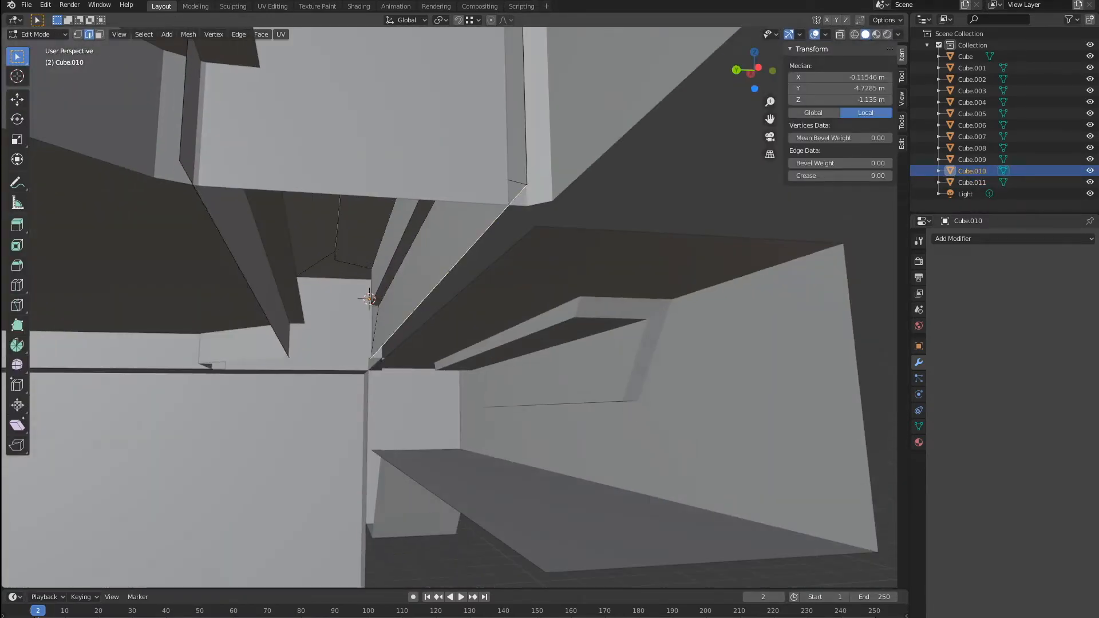
key("Return")
Try to move the lower beam's inner edge along Y, and undo the move
middle_click_drag(401, 298, 586, 404)
key("Tab")
key("alt+a")
scroll(587, 403, "up", 4)
key("g")
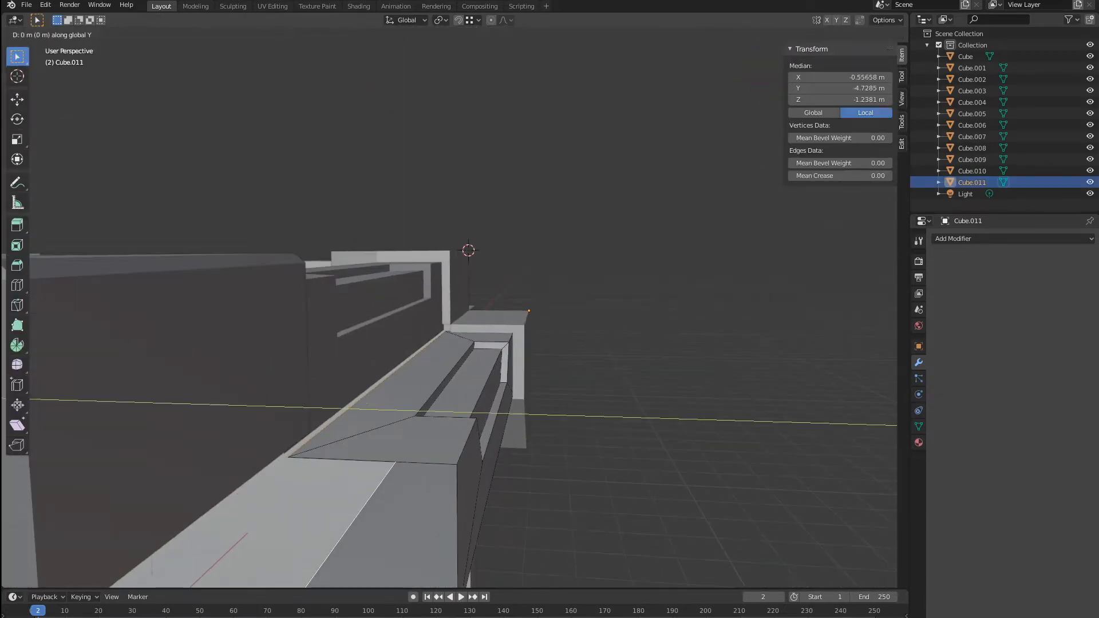
left_click(474, 247)
scroll(440, 263, "up", 5)
key("ctrl+z")
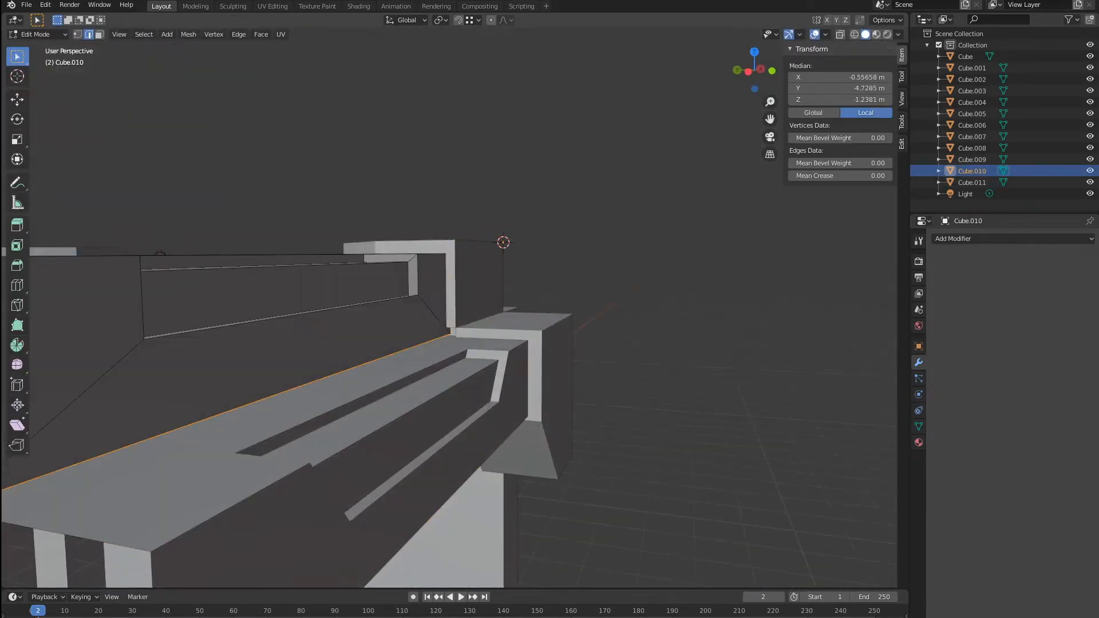
key("Escape")
key("Tab")
Reduce the inset top panel to a single quarter by deleting the faces of the other three quarters
scroll(446, 309, "down", 5)
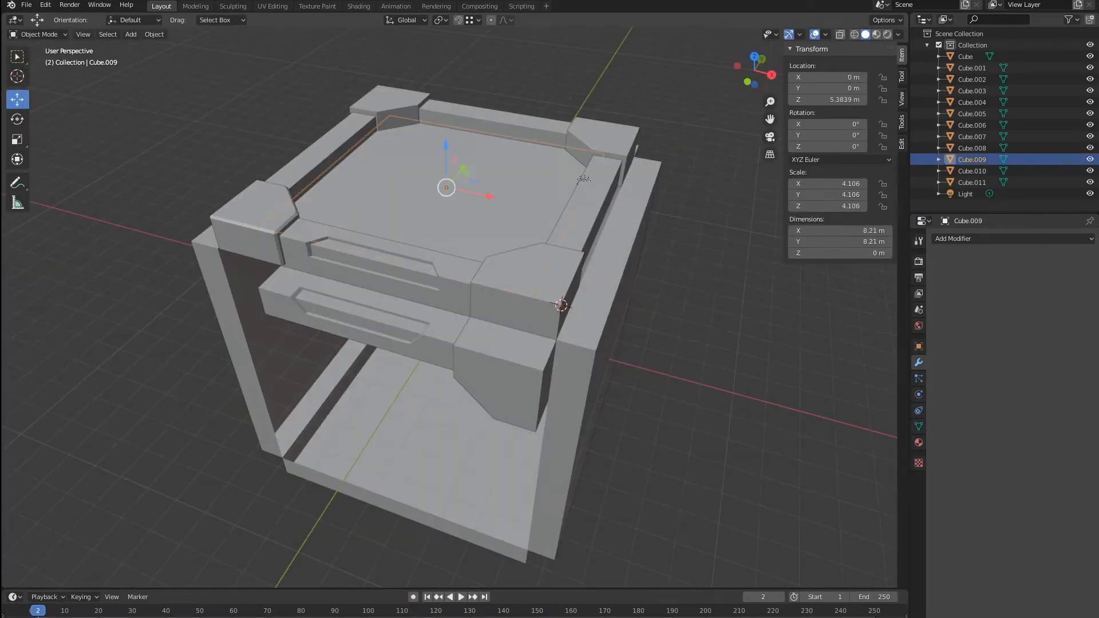
middle_click_drag(583, 179, 409, 256)
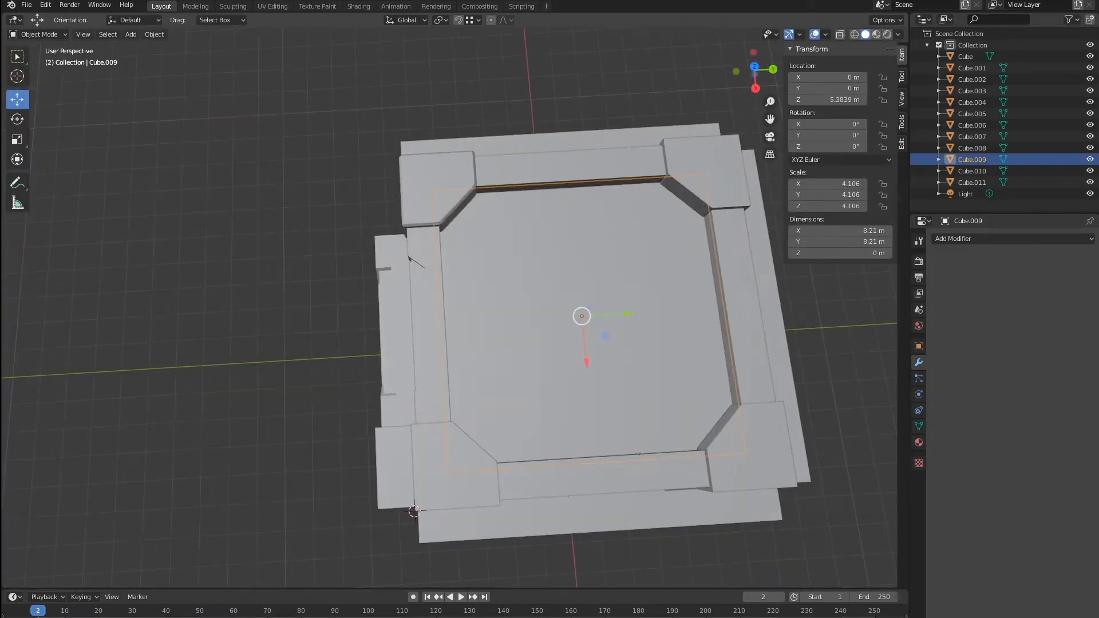
key("Tab")
key("w")
key("3")
left_click(644, 252)
key("Delete")
middle_click_drag(410, 258, 441, 379)
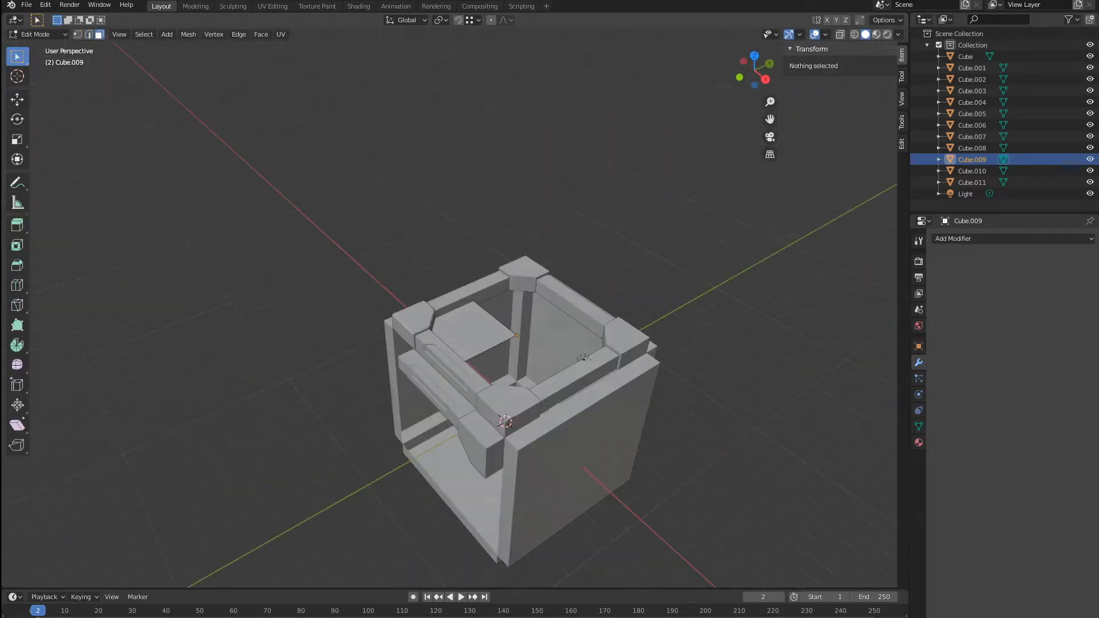
Add loop cuts in both directions across the quarter panel near its outer corner
scroll(300, 307, "up", 3)
left_click(17, 285)
left_click(498, 301)
middle_click_drag(498, 302, 492, 234)
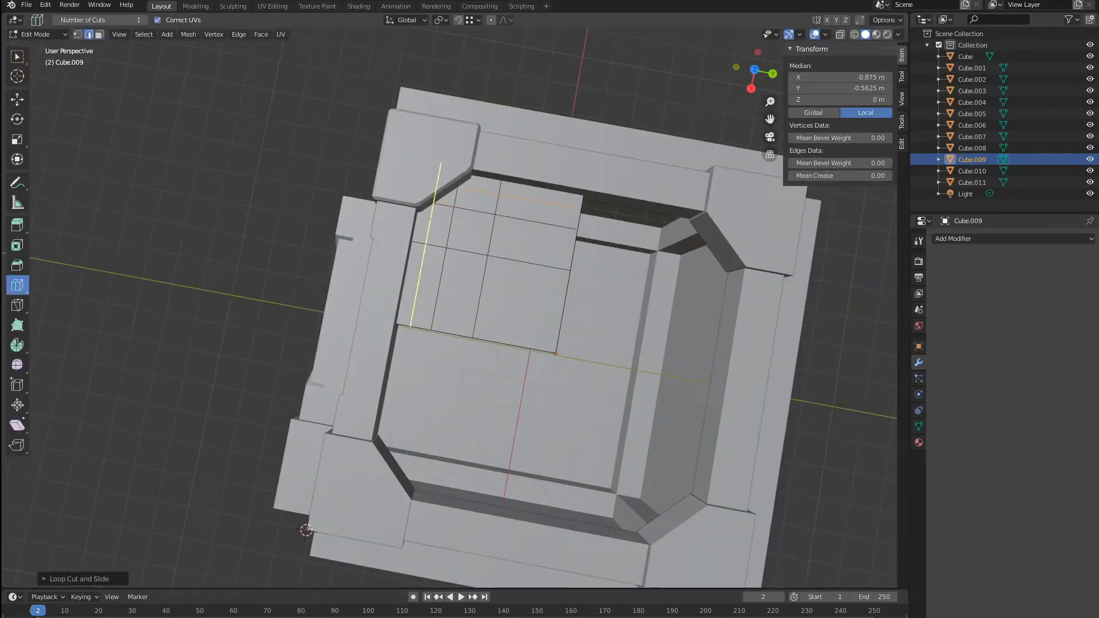
scroll(480, 298, "up", 2)
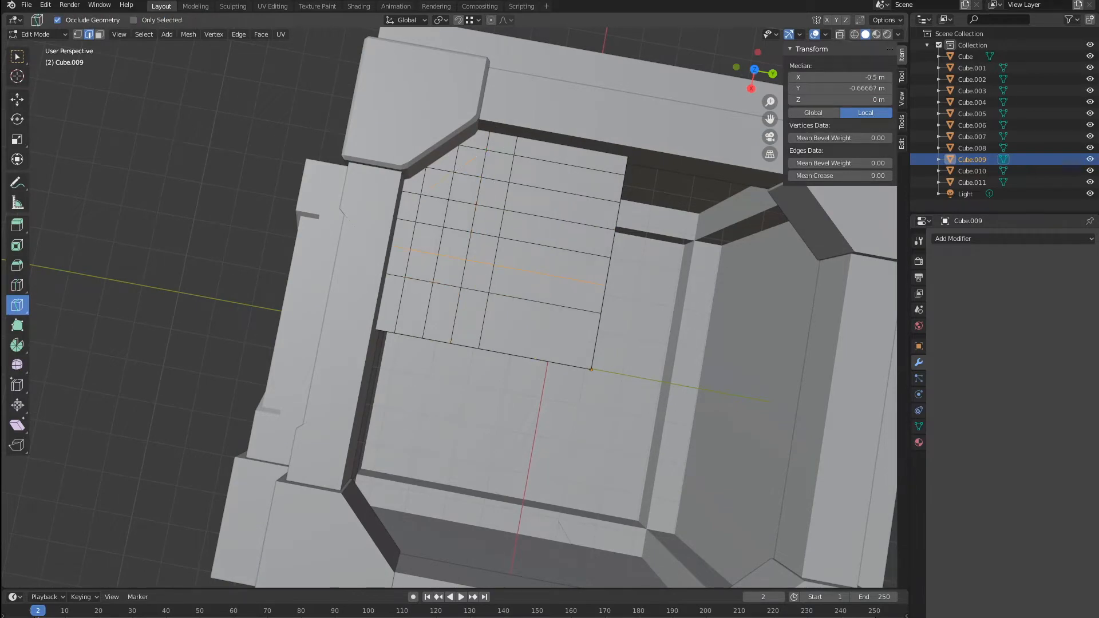
Knife a diagonal edge across the quarter panel's grid, parallel to the chamfered corner block
middle_click_drag(481, 297, 492, 343)
scroll(481, 297, "up", 2)
key("w")
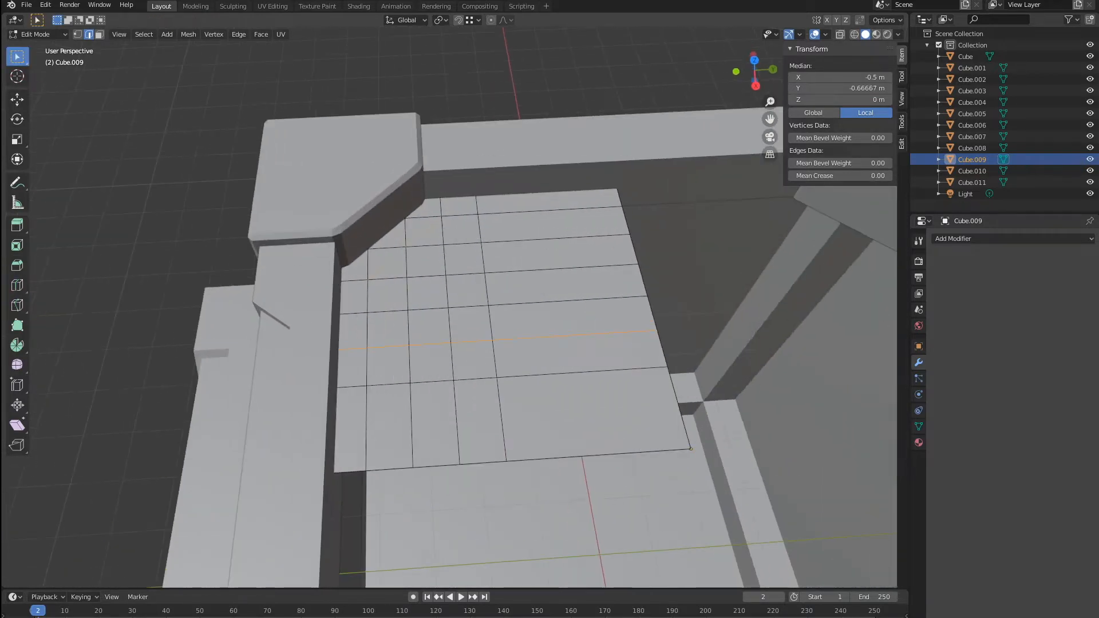
Try to dissolve the surplus loop edges around the diagonal corner cut, and undo the dissolves
key("x")
left_click(367, 314)
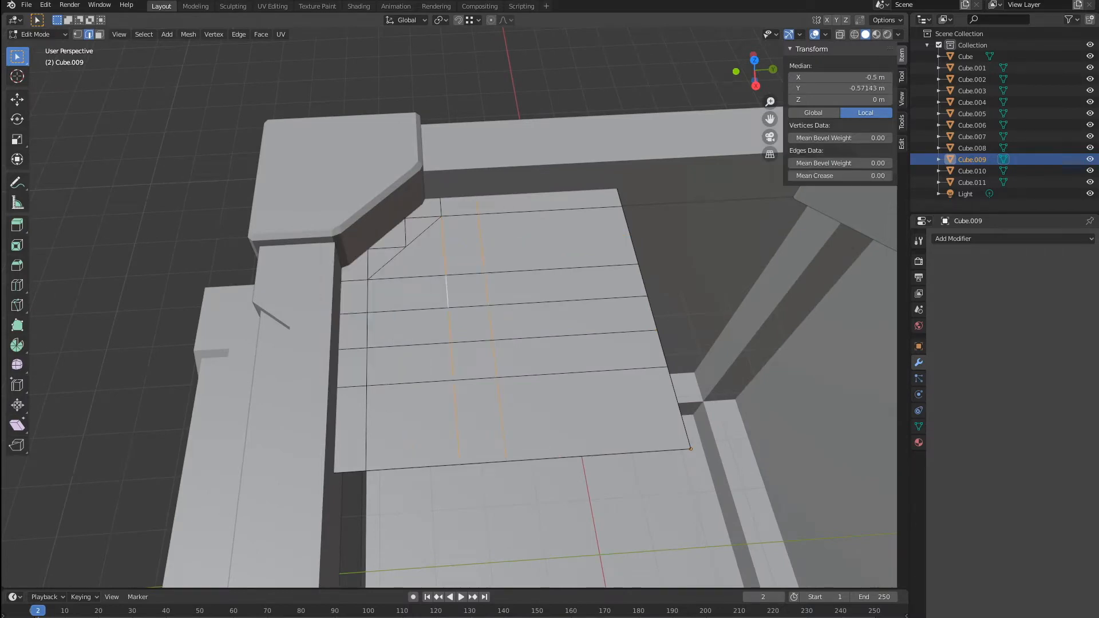
scroll(450, 310, "down", 3)
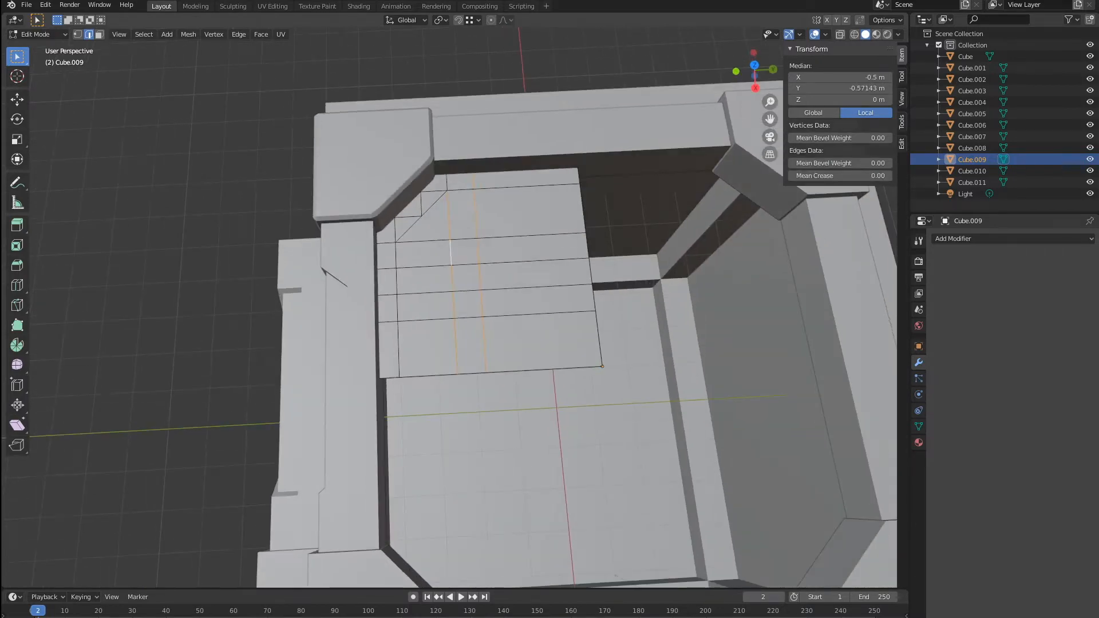
key("ctrl+z")
key("ctrl+z")
scroll(454, 307, "up", 2)
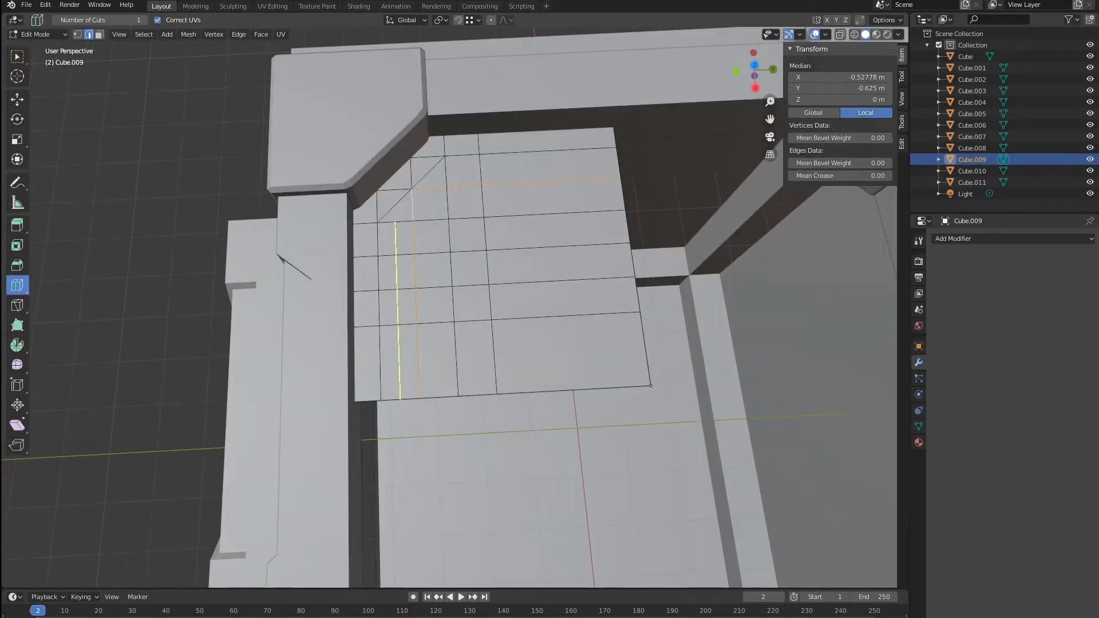
Add narrow loop cuts in both directions along the quarter panel's front edge to lay out a notch
left_click(396, 310)
scroll(444, 309, "down", 2)
scroll(461, 346, "up", 1)
left_click(459, 350)
scroll(453, 338, "up", 1)
scroll(449, 313, "down", 1)
scroll(453, 309, "up", 2)
key("w")
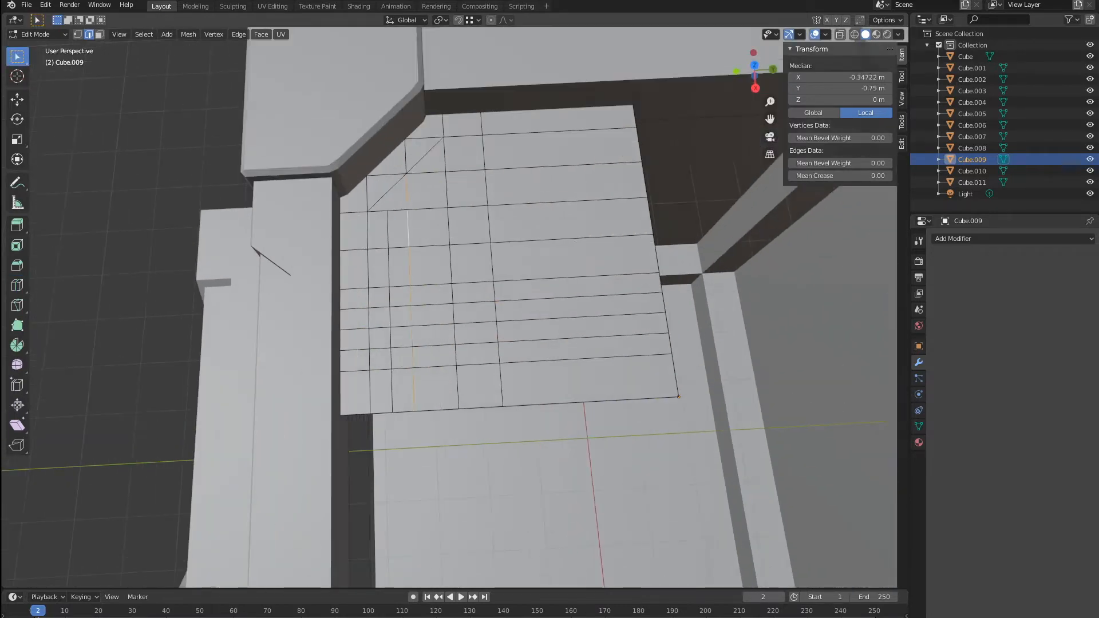
Undo the last two edits and add closely spaced loop cuts in both directions for a matching notch on the panel's adjacent side
key("ctrl+z")
key("ctrl+z")
scroll(453, 309, "down", 2)
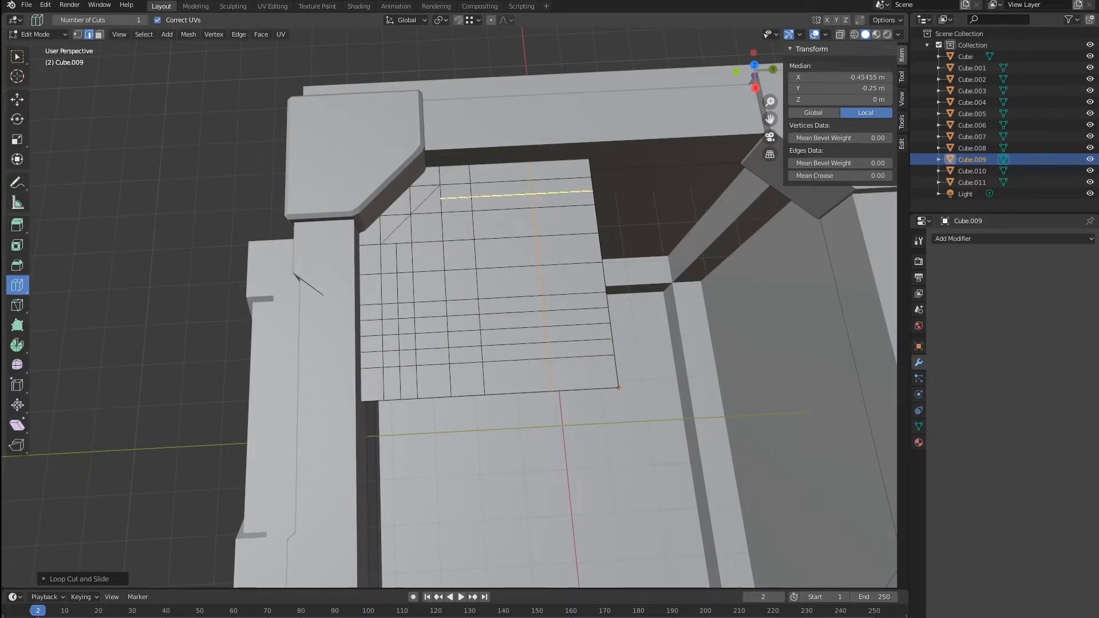
scroll(452, 309, "down", 2)
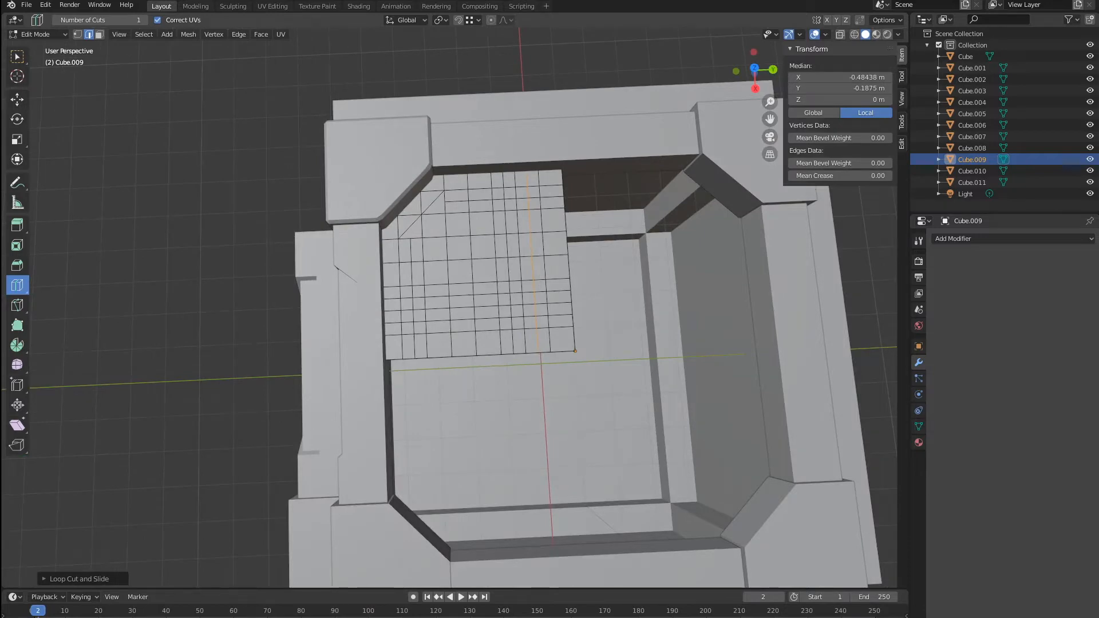
scroll(453, 309, "up", 2)
Cut diagonal edges across the inner corners of the two notches on the quarter panel
key("w")
left_click(547, 127)
left_click(565, 143)
key("Return")
scroll(452, 310, "down", 1)
scroll(452, 309, "up", 1)
scroll(372, 312, "down", 2)
scroll(384, 322, "up", 2)
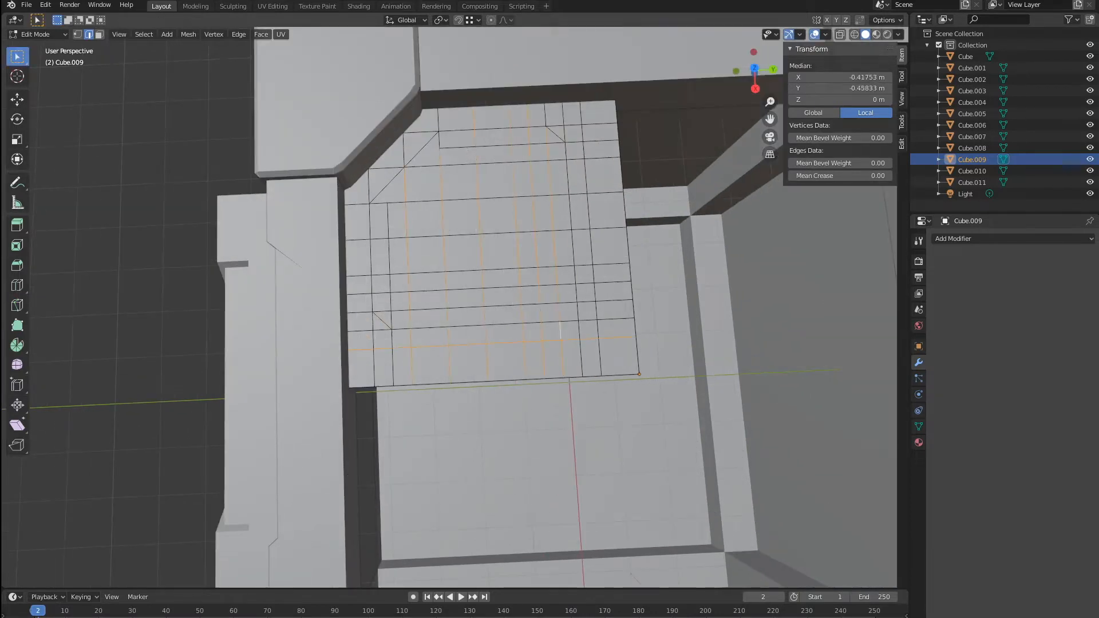
Dissolve the leftover loop edges and vertices on the quarter panel, keeping only the border, corner and notch outlines
key("ctrl+x")
middle_click_drag(387, 168, 403, 204, "shift")
left_click(402, 203)
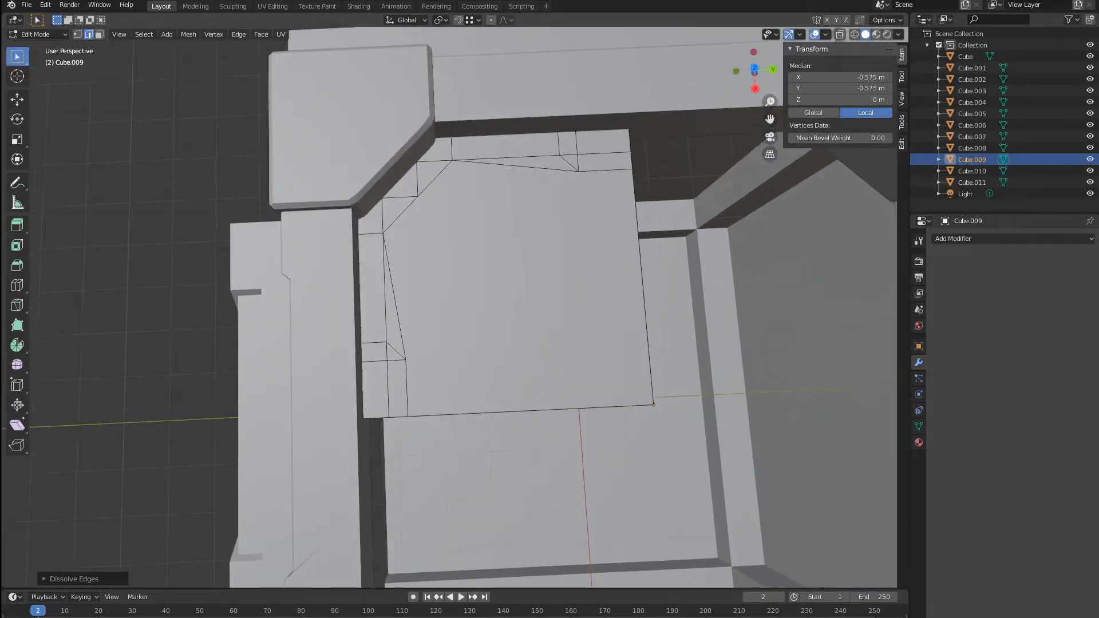
key("ctrl+x")
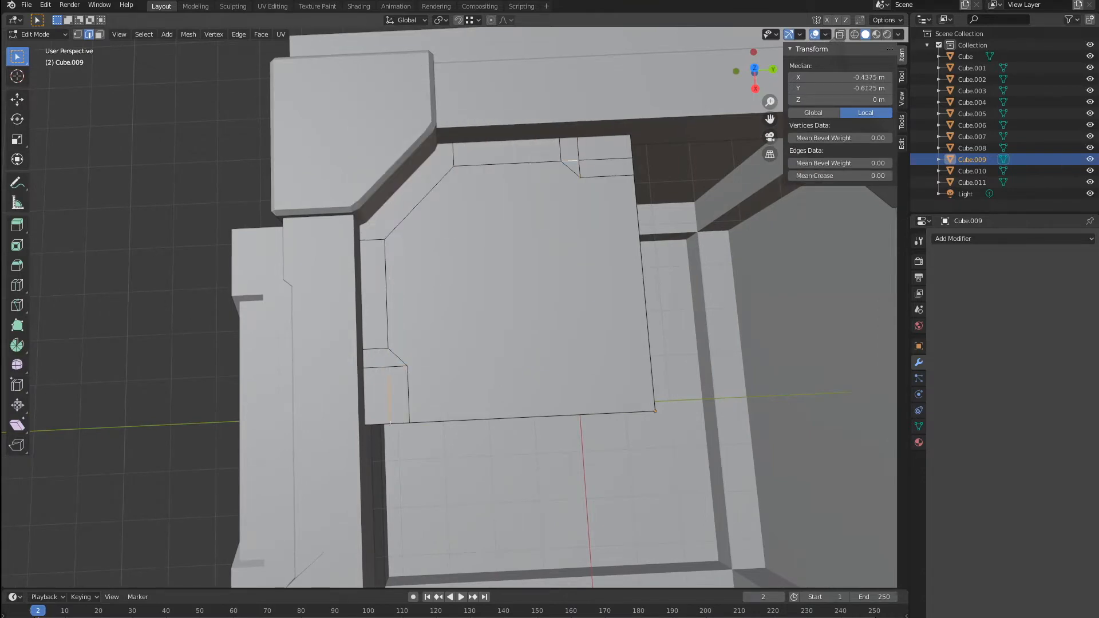
key("ctrl+x")
Snap the 3D cursor to the quarter panel's vertex at the crate's centre and set the panel's origin to the cursor
scroll(464, 308, "down", 3)
middle_click_drag(464, 309, 475, 243)
scroll(475, 274, "up", 4)
middle_click_drag(515, 372, 412, 233, "shift")
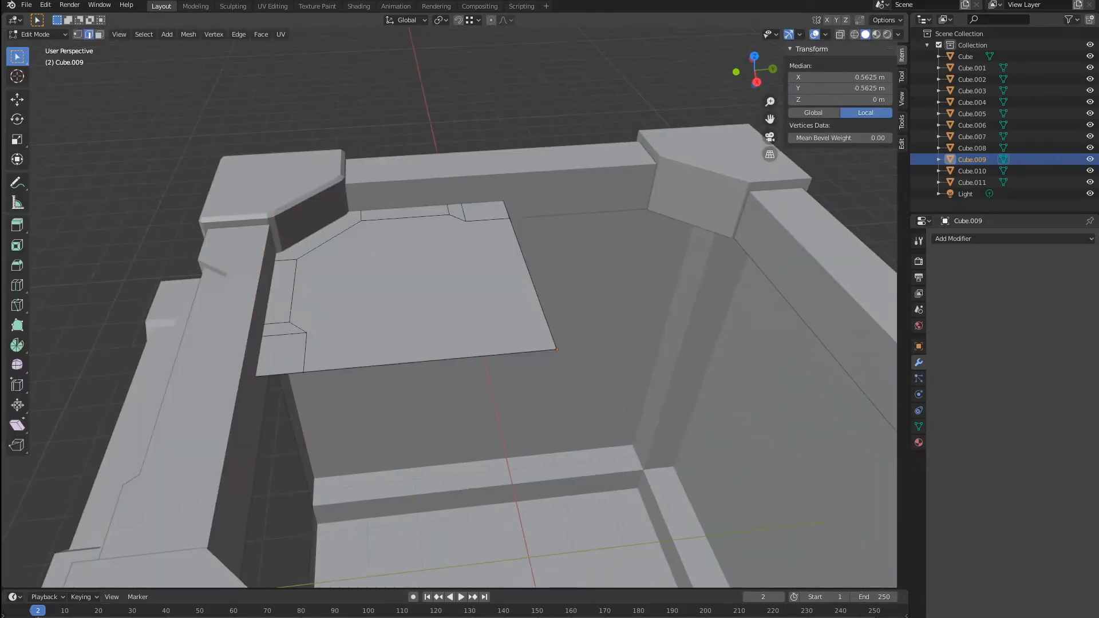
key("1")
left_click(557, 349)
left_click(187, 35)
left_click(309, 122)
key("Tab")
left_click(154, 34)
left_click(300, 85)
scroll(455, 301, "down", 1)
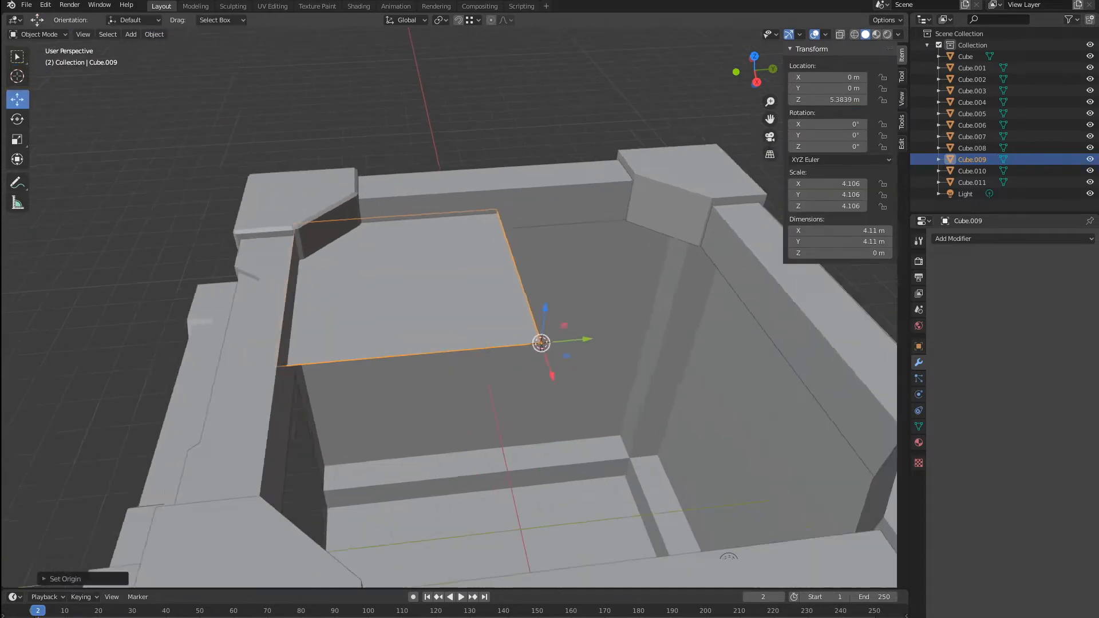
scroll(521, 389, "down", 2)
scroll(489, 324, "up", 1)
key("Tab")
key("Tab")
left_click_drag(489, 324, 530, 360)
key("ctrl+z")
Duplicate the quarter panel twice, rotating each copy a further 90° about Z to fill the next two quarters
key("shift+d")
key("Escape")
type("rz90")
middle_click_drag(503, 349, 479, 349, "shift")
key("Return")
key("shift+d")
key("r")
key("z")
key("9")
key("0")
key("Return")
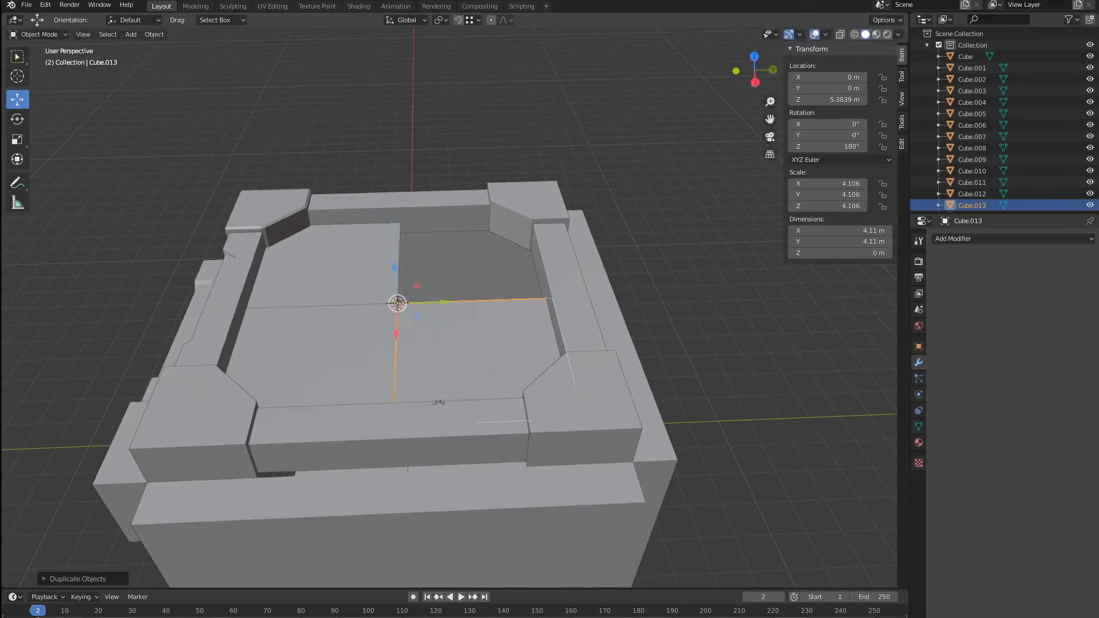
Duplicate the quarter panel once more and rotate the copy 90° about Z to fill the last quarter
key("shift+d")
key("r")
key("z")
key("9")
key("0")
key("Return")
Join the four quarter panels into one object
left_click(471, 353, "shift")
left_click(344, 355, "shift")
left_click(338, 269, "shift")
left_click(154, 34)
left_click(163, 145)
Merge the joined panel's overlapping vertices by distance
key("Tab")
scroll(450, 307, "up", 1)
key("a")
left_click(280, 34)
mouse_move(188, 34)
mouse_move(211, 285)
left_click(309, 374)
Extrude the joined panel's surface to give the notched outline depth
left_click(424, 389, "shift")
scroll(423, 390, "down", 3)
middle_click_drag(320, 481, 505, 382)
key("shift+space")
key("e")
key("e")
left_click(322, 525)
Scale the extruded panel surface to slope its notched rim and raise it slightly along Z
left_click(17, 139)
scroll(450, 311, "down", 3)
key("s")
left_click(758, 435)
middle_click_drag(630, 430, 606, 343)
left_click(17, 99)
left_click_drag(385, 292, 385, 284)
middle_click_drag(386, 284, 412, 367)
key("Tab")
Split off a UV Editor beside the 3D view and open the detailed front top beam for editing
mouse_move(503, 355)
middle_mouse_down()
mouse_move(486, 363)
mouse_move(512, 341)
middle_mouse_up()
scroll(450, 311, "up", 3)
scroll(449, 311, "down", 2)
left_click(312, 389)
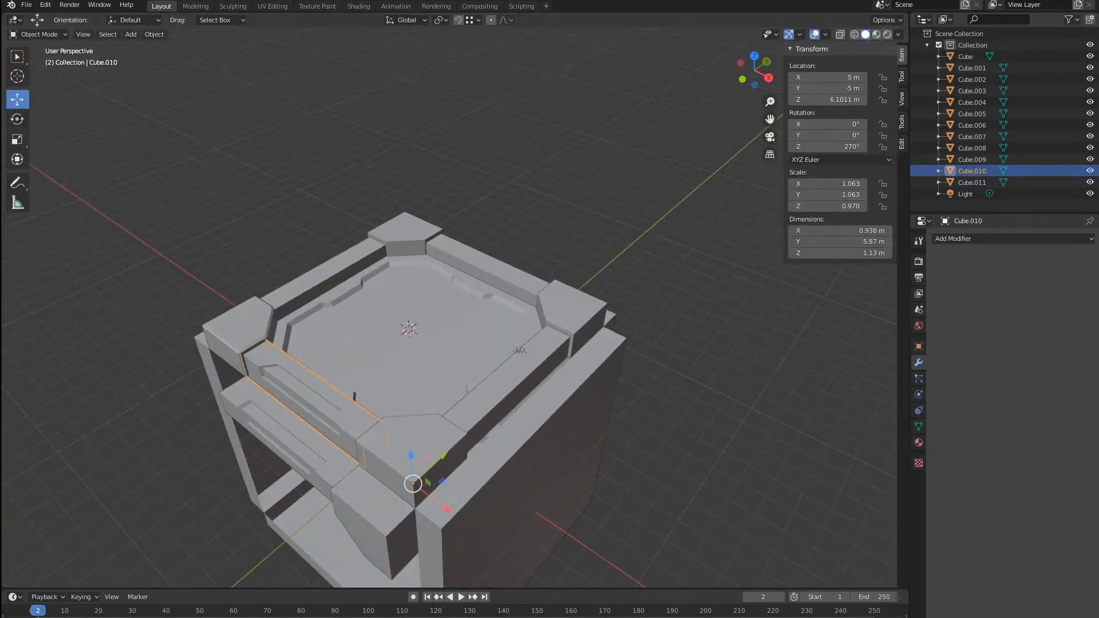
left_click_drag(906, 17, 467, 23)
left_click(485, 20)
left_click(503, 74)
key("Tab")
Mark the edges around the front beam's recess as a UV seam
scroll(229, 343, "up", 4)
middle_click_drag(229, 344, 264, 335)
scroll(229, 343, "up", 1)
left_click(213, 400)
left_click(86, 382, "shift")
left_click(281, 34)
left_click(297, 181)
scroll(229, 309, "down", 3)
key("a")
left_click(280, 34)
left_click(292, 46)
scroll(690, 307, "up", 4)
key("ctrl+z")
Unwrap the whole beam with Smart UV Project using an island margin of 0.10
left_click(280, 34)
left_click(298, 60)
type("0.01")
key("Return")
key("Return")
scroll(229, 309, "up", 1)
scroll(690, 307, "up", 3)
middle_click_drag(257, 335, 293, 295)
scroll(690, 307, "down", 4)
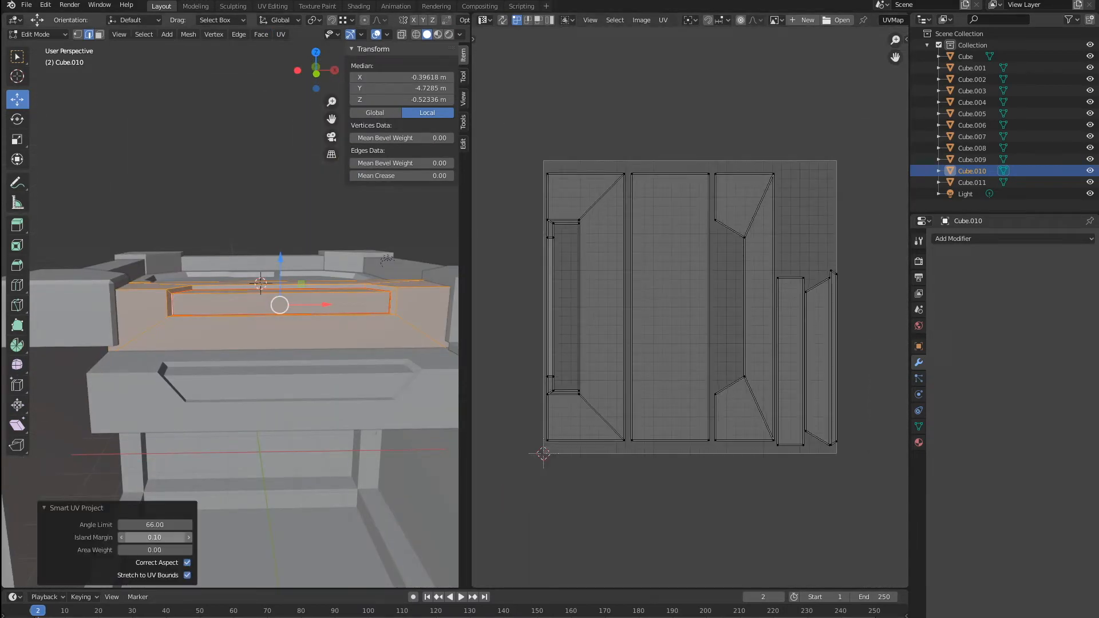
Set the Smart UV Project angle limit to 80, then scale and reposition the small recess UV islands
type("80")
key("Return")
scroll(785, 285, "up", 1)
key("s")
left_click(783, 286)
left_click(813, 292)
key("g")
left_click(530, 223)
Examine which UV islands belong to the recess's edges and end faces, and reselect the whole beam
middle_click_drag(258, 321, 274, 355)
scroll(258, 338, "up", 2)
left_click(366, 438)
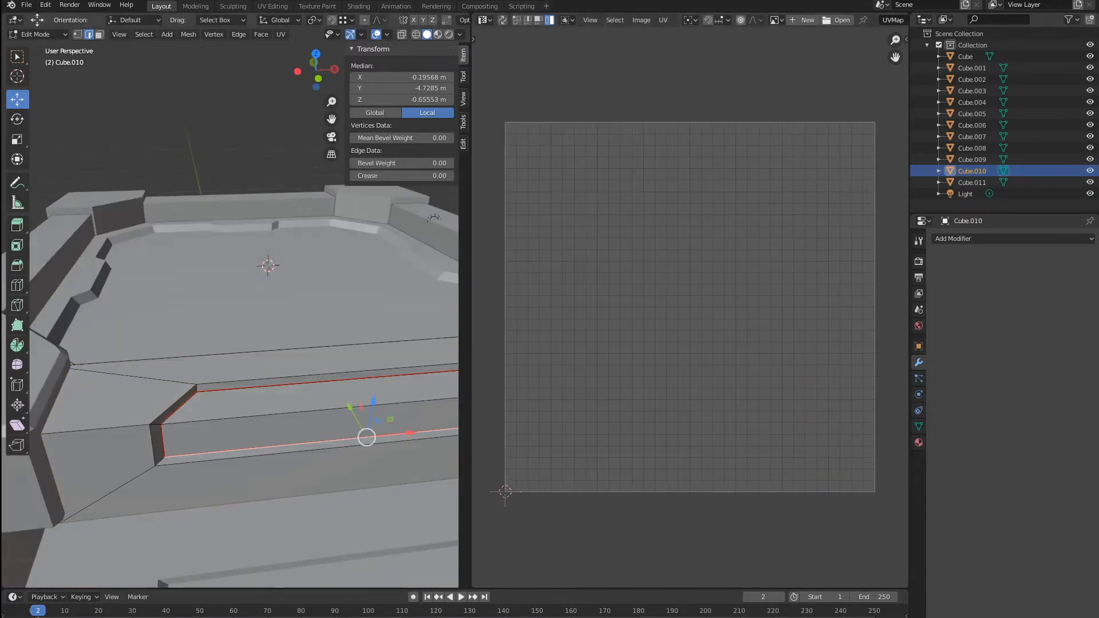
left_click(158, 444)
middle_click_drag(343, 401, 182, 403, "shift")
left_click(376, 404)
key("a")
left_click(375, 403)
left_click(353, 374)
key("a")
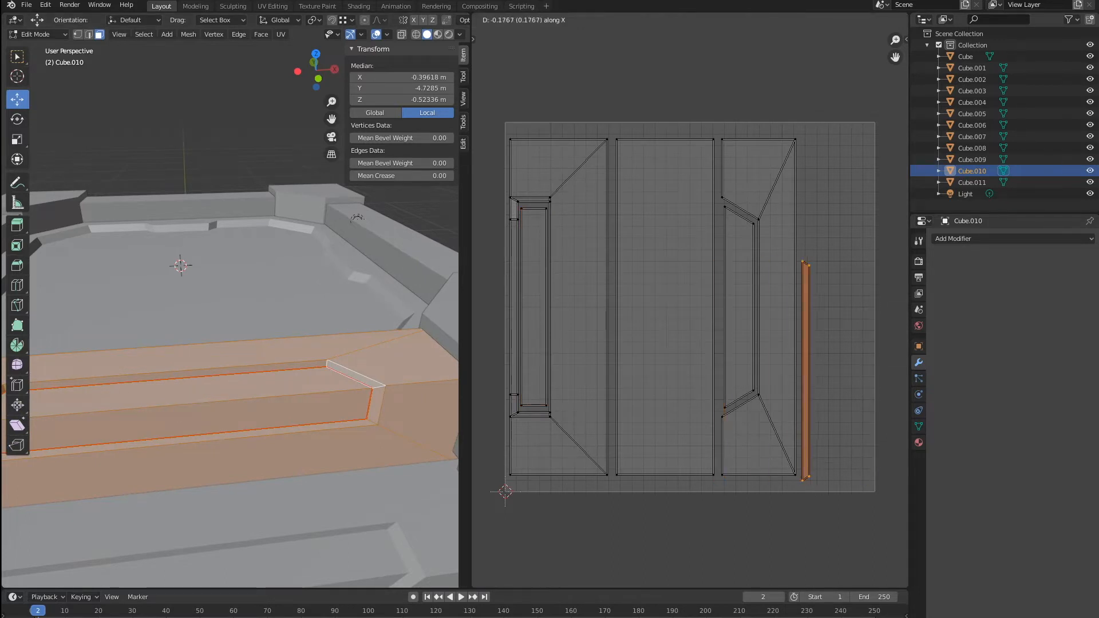
Move the narrow UV strip along X between the larger islands, shifting the neighbouring island along X to make room
left_click_drag(805, 304, 745, 338)
key("g")
key("x")
left_click(753, 338)
left_click(720, 307)
key("g")
key("x")
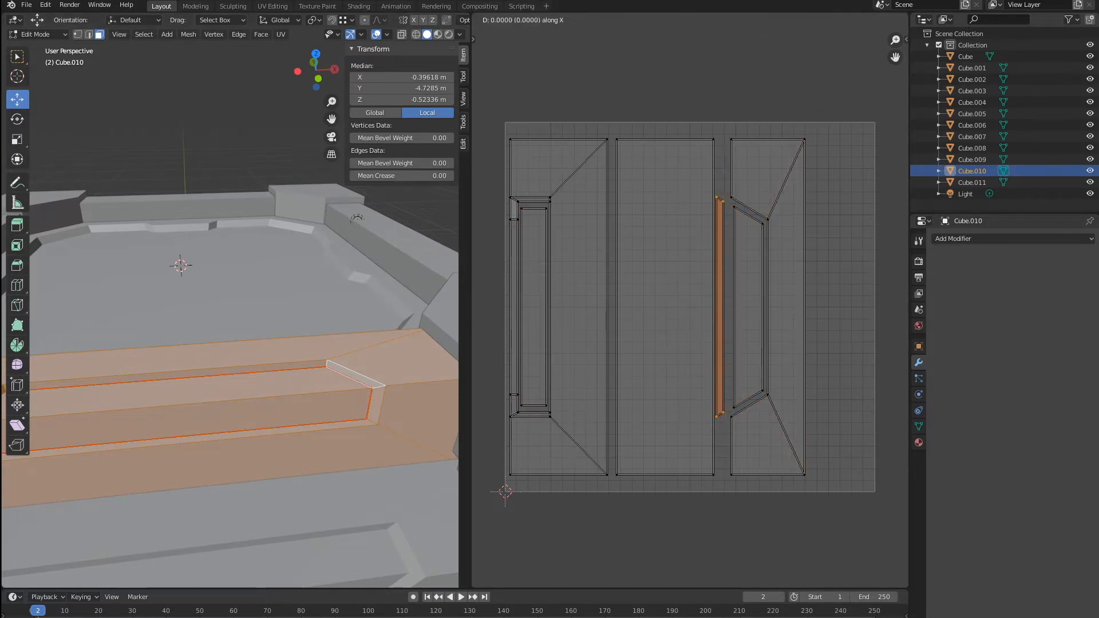
scroll(689, 306, "down", 5)
key("alt+a")
scroll(229, 309, "down", 4)
Widen the 3D view, leave the beam's edit mode and clear away the plain beams along the crate's top
left_click_drag(471, 309, 659, 309)
key("Tab")
middle_click_drag(298, 320, 343, 357)
scroll(389, 344, "down", 2)
key("Delete")
left_click(390, 348)
key("Tab")
key("Tab")
key("shift+d")
left_click(329, 344)
key("Delete")
Duplicate the unwrapped beam onto the adjacent sides of the crate's top, using snapping and 90° rotation about Z
left_click(389, 355)
scroll(389, 355, "down", 2)
key("shift+d")
left_click(344, 350)
key("g")
key("shift+Tab")
left_click(391, 223)
type("rz90")
key("Return")
middle_click_drag(487, 301, 401, 321)
key("shift+d")
left_click(321, 229)
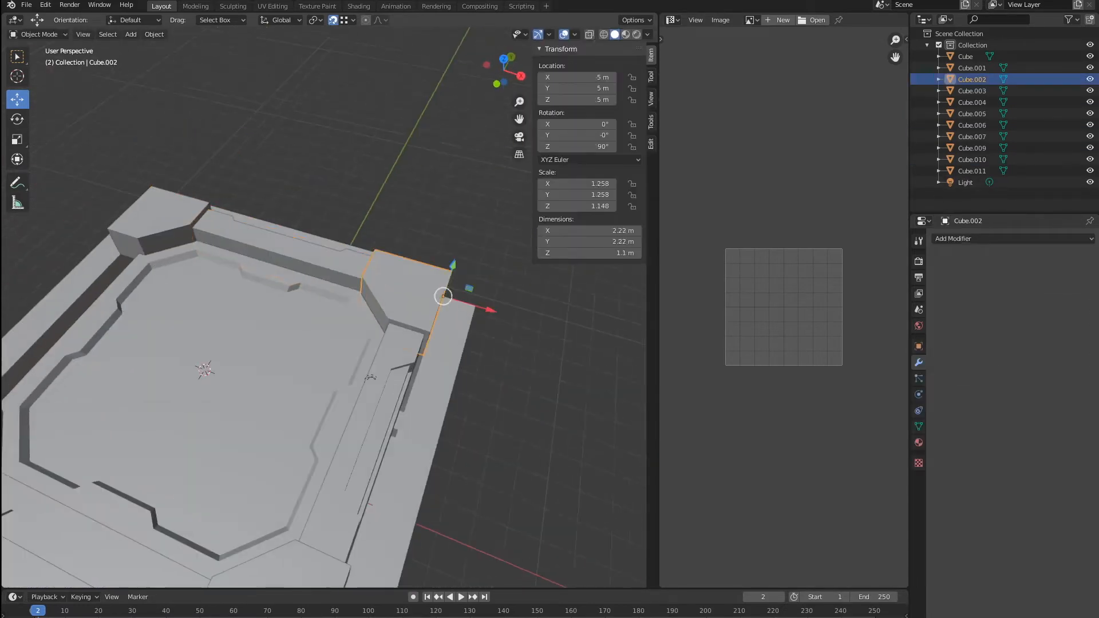
Snap the 3D cursor to the rear corner block's outer top vertex and set the rear beam's origin to the cursor
key("Tab")
left_click(451, 270)
left_click(189, 33)
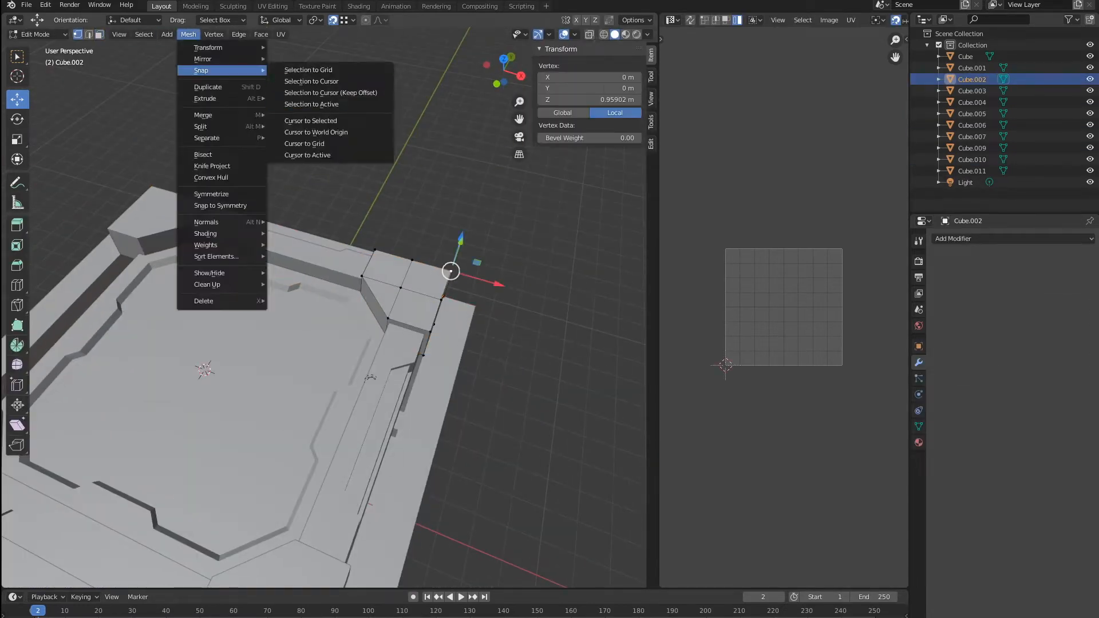
left_click(307, 120)
key("Tab")
left_click(297, 246)
left_click(154, 33)
mouse_move(195, 58)
left_click(309, 83)
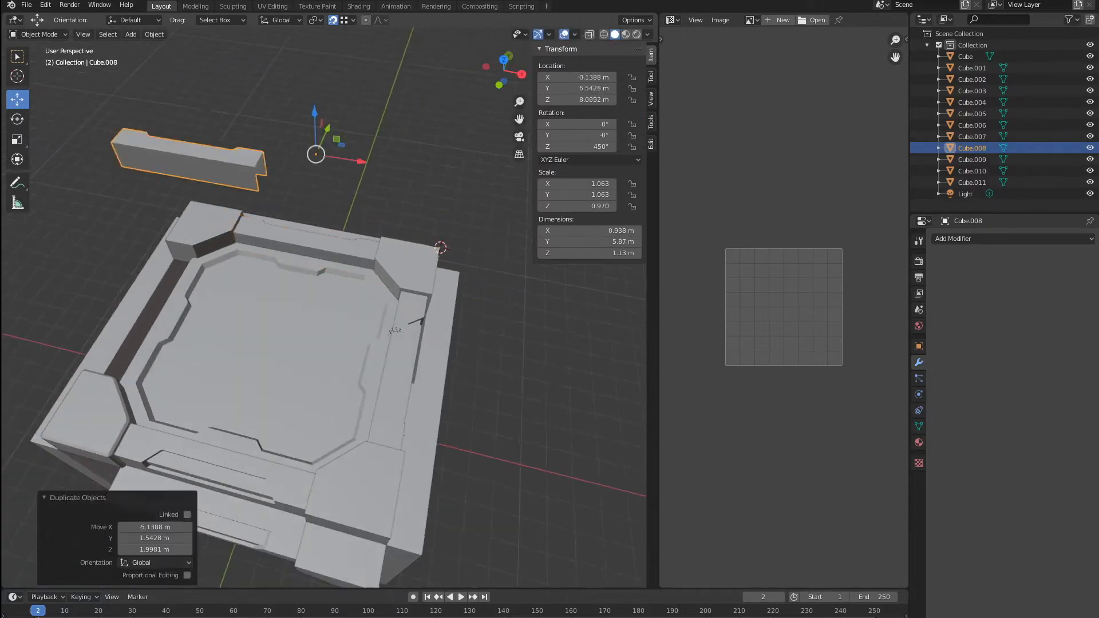
Snap the 3D cursor to a vertex of the side beam and set the adjoining corner block's origin to the cursor
middle_click_drag(343, 344, 223, 309)
scroll(335, 324, "up", 1)
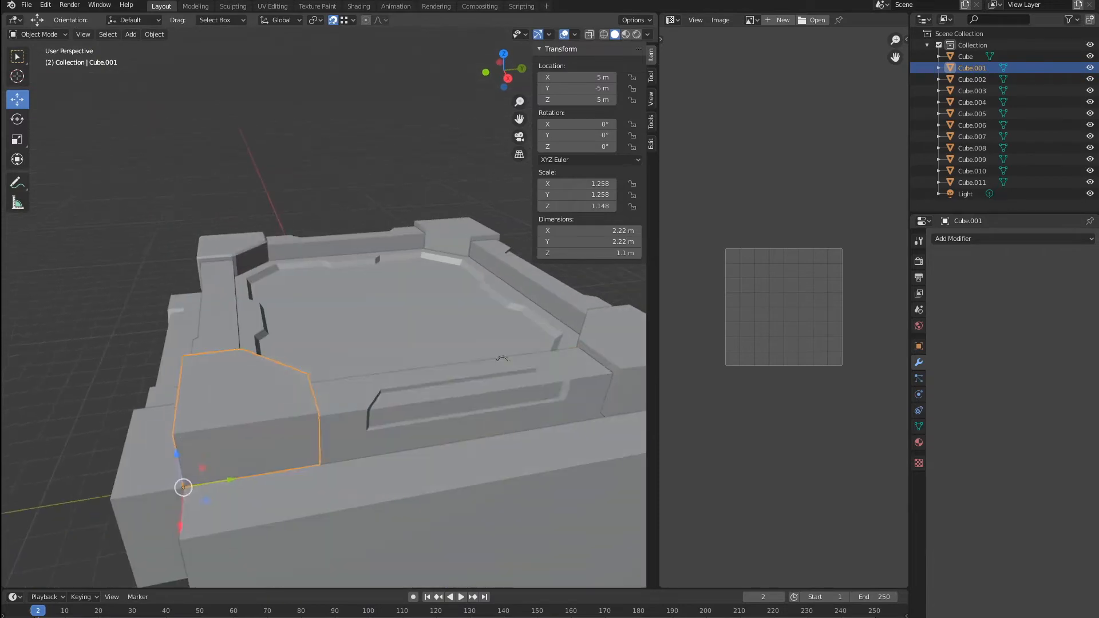
left_click(400, 403)
key("Tab")
left_click(367, 409)
left_click(188, 34)
mouse_move(197, 70)
left_click(306, 119)
key("Tab")
left_click(246, 395)
left_click(154, 34)
left_click(297, 82)
Replace the neighbouring corner block with a duplicate of the adjusted block, rotated -90° about Z and fitted to the front beam
middle_click_drag(320, 286, 435, 298)
left_click(137, 389)
key("Delete")
key("shift+d")
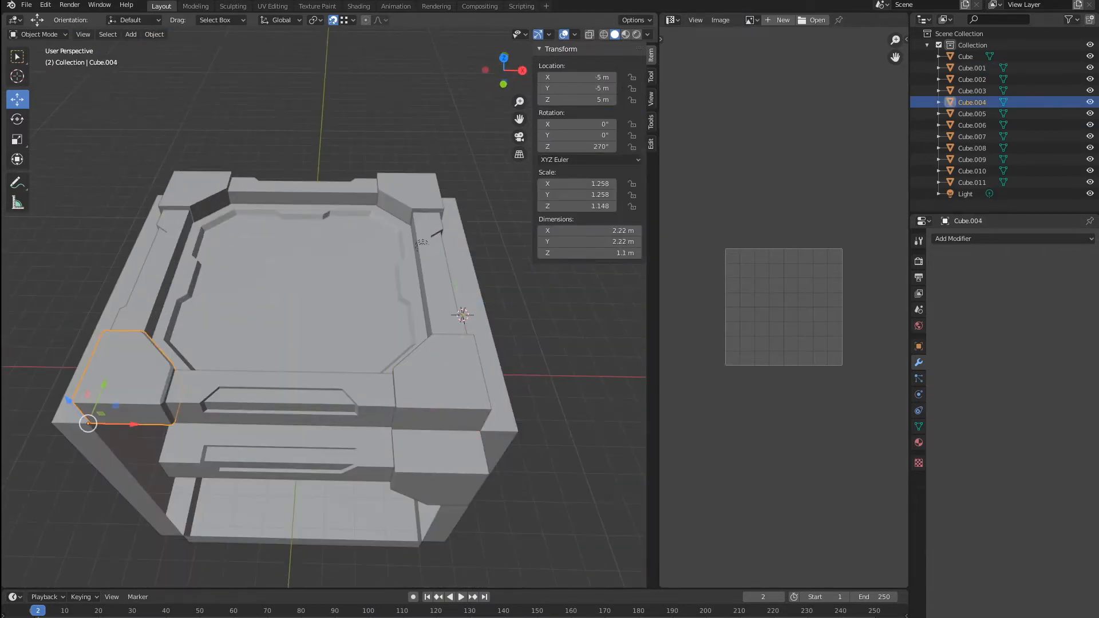
type("rz-90")
key("Return")
key("alt+a")
middle_click_drag(344, 309, 384, 314)
scroll(385, 314, "down", 1)
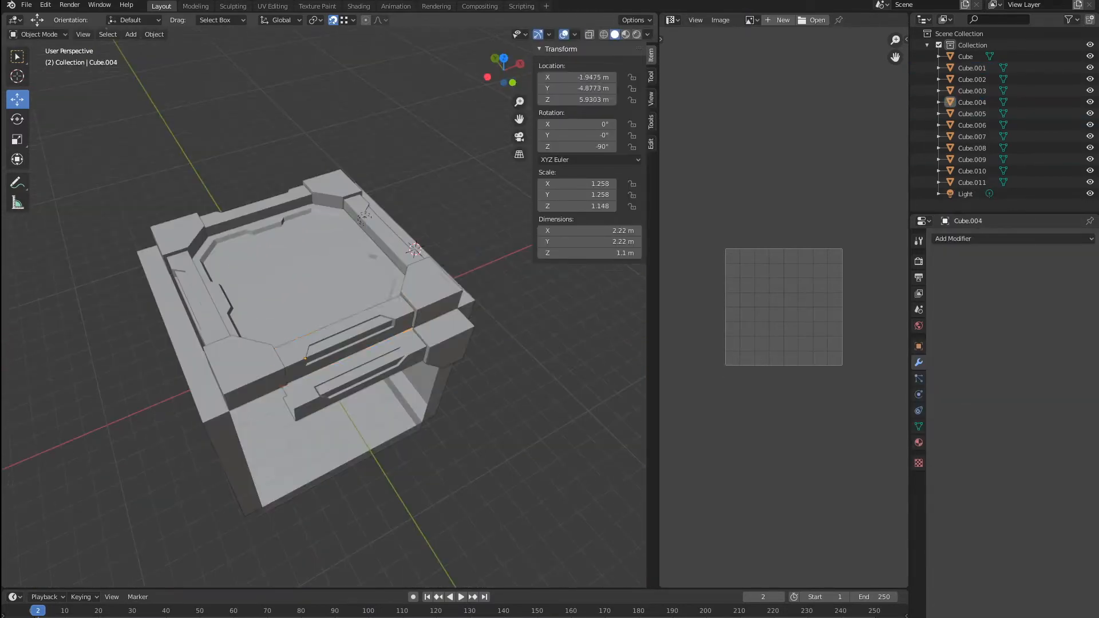
Offset the right top beam's whole UV island along Y in the UV layout, and turn snapping off
left_click(382, 229)
key("Tab")
key("a")
scroll(784, 307, "down", 1)
key("g")
key("y")
key("Return")
key("shift+Tab")
key("Tab")
Move the UV islands of the rear and left top beams to separate free spots in the UV layout
left_click(258, 209)
key("Tab")
key("a")
key("g")
key("Return")
key("Tab")
left_click(191, 298)
key("Tab")
key("a")
key("g")
key("Return")
key("Tab")
Join the four top beams into a single object
left_click(382, 229, "shift")
left_click(349, 337, "shift")
left_click(257, 209, "shift")
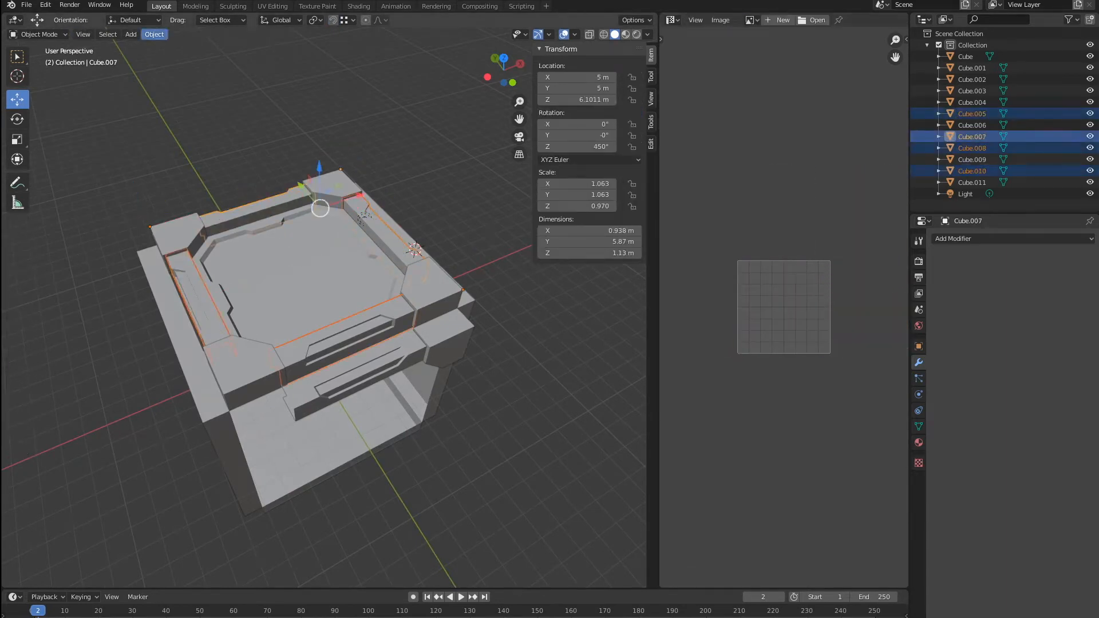
key("ctrl+j")
Move the joined beams' lower-right and upper-right UV islands close beside their neighbouring islands
key("Tab")
scroll(343, 309, "down", 1)
middle_click_drag(859, 344, 827, 364)
left_click_drag(883, 400, 813, 297)
scroll(812, 297, "up", 1)
key("g")
key("x")
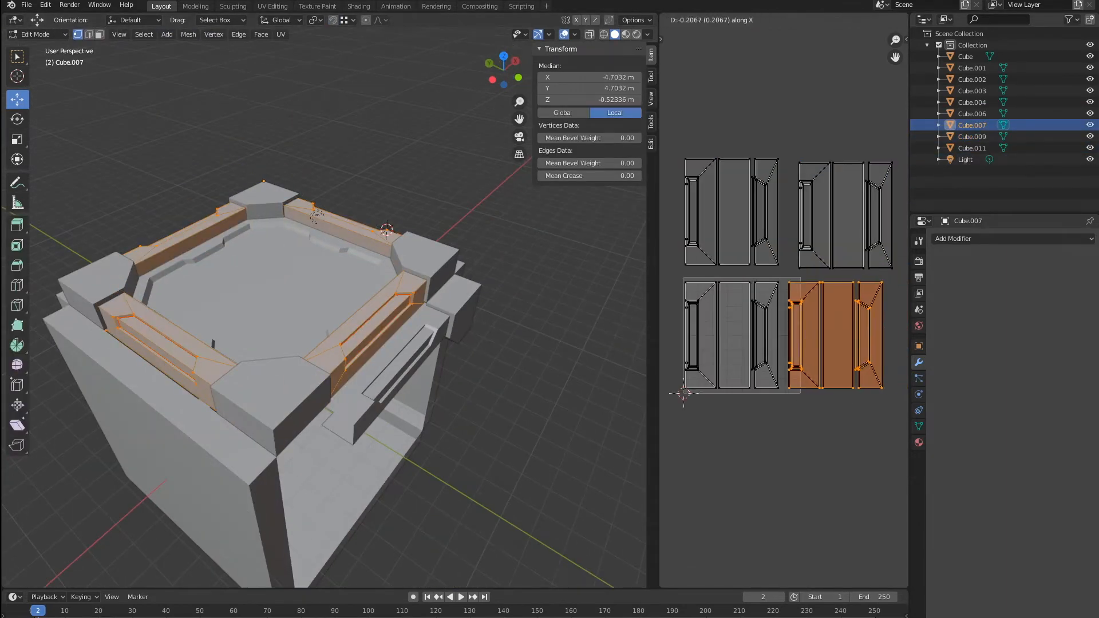
left_click_drag(903, 236, 826, 146)
key("g")
left_click(810, 152)
Shift the upper-left UV island along Y to close up the 2×2 layout, and return to Object Mode with nothing selected
left_click_drag(755, 221, 678, 142)
scroll(784, 307, "up", 2)
key("g")
key("y")
key("Return")
scroll(784, 306, "down", 5)
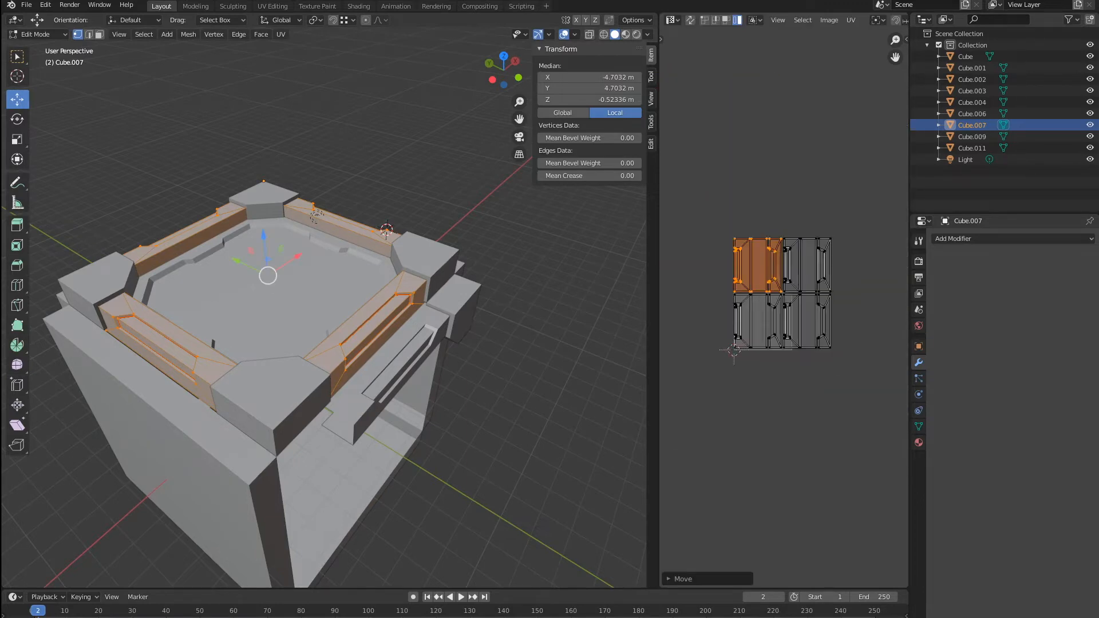
key("Tab")
key("alt+a")
scroll(324, 309, "up", 1)
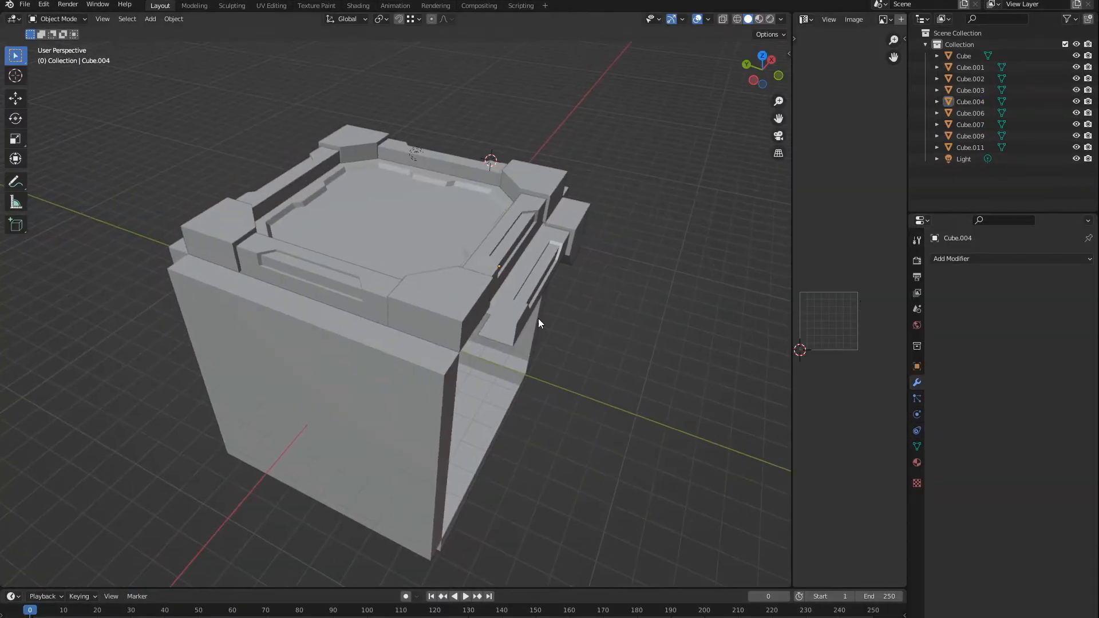
Add a Bevel modifier to the front corner block on the crate's top
left_click(538, 318)
left_click(1011, 258)
left_click(847, 304)
scroll(545, 379, "up", 3)
scroll(514, 235, "down", 4)
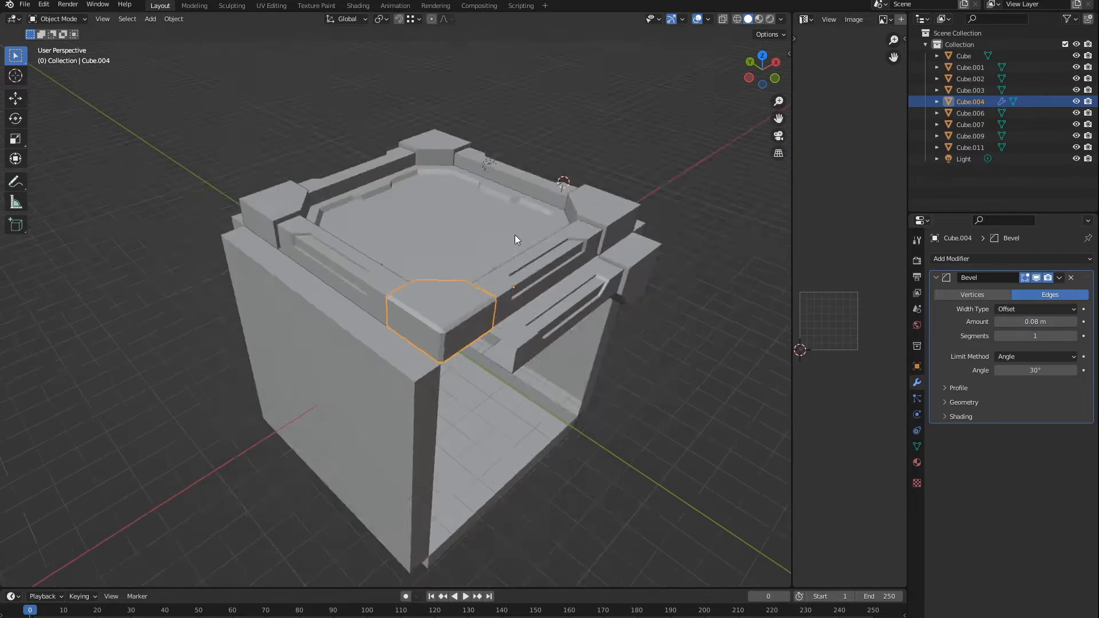
Set the front corner block's bevel amount to 0.05 m and apply the modifier
left_click(1013, 322)
type("0")
key("alt+a")
scroll(518, 291, "up", 5)
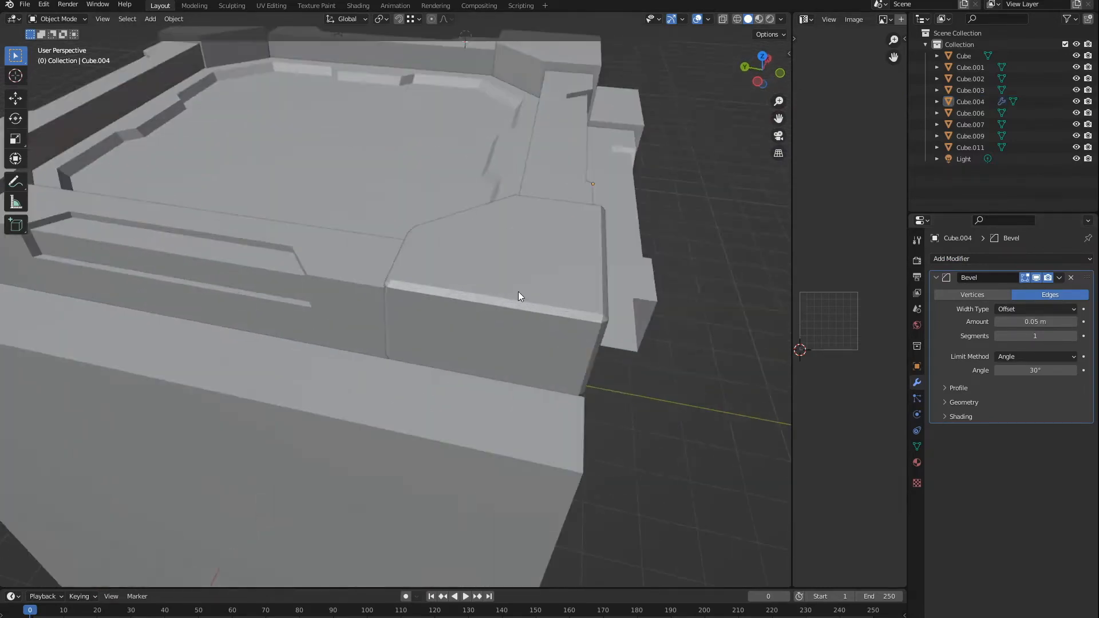
middle_click_drag(517, 291, 446, 321)
left_click(446, 321)
key("ctrl+a")
Add a Bevel modifier to the neighbouring top corner block and apply it
scroll(395, 289, "down", 5)
middle_click_drag(343, 286, 395, 289)
scroll(395, 289, "up", 1)
left_click(255, 253)
left_click(378, 129, "shift")
left_click(589, 198, "shift")
left_click(973, 258)
left_click(853, 304)
middle_click_drag(612, 269, 524, 269)
key("ctrl+z")
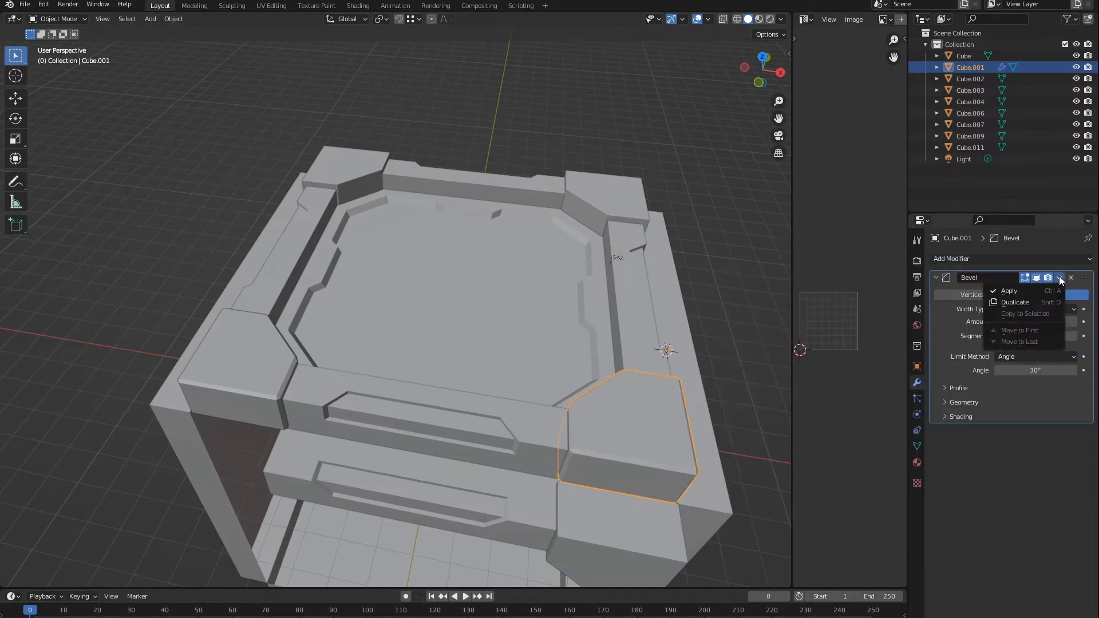
left_click(1009, 291)
Bevel the rear corner block on the crate's top with an amount of 0.02 m and apply the modifier
left_click(601, 197)
left_click(973, 258)
left_click(857, 303)
left_click(1035, 321)
type("0.02")
key("Return")
left_click(1059, 278)
type("0.02")
key("Return")
key("ctrl+a")
Duplicate the notched top panel in place and move the copy slightly along Z
left_click(612, 140)
middle_click_drag(613, 139, 503, 252)
scroll(490, 233, "down", 3)
left_click(479, 287)
key("Tab")
scroll(479, 287, "up", 3)
key("Tab")
left_click(173, 19)
left_click(192, 106)
right_click(191, 106)
key("g")
key("z")
left_click(425, 235)
Invert the selection on the duplicated panel and delete everything except its notched top surface
middle_click_drag(425, 234, 387, 258)
key("Tab")
left_click(164, 19)
left_click(178, 55)
left_click(164, 18)
left_click(286, 172)
key("x")
left_click(329, 275)
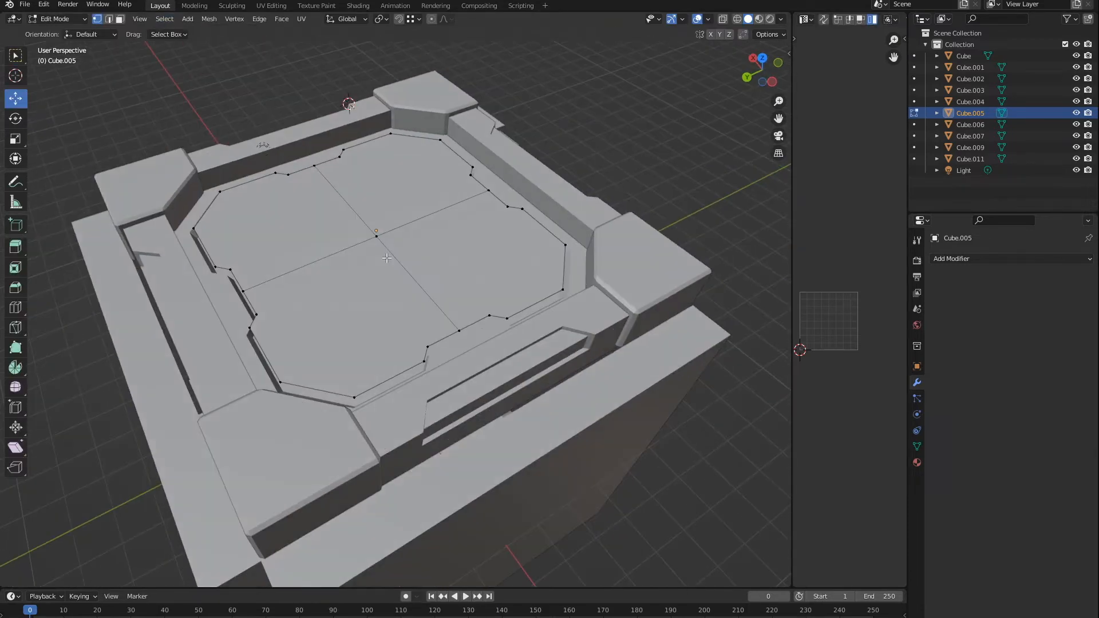
Dissolve the notch vertices and the centre vertex of the duplicated surface to leave a plain octagonal face
middle_click_drag(618, 209, 523, 236)
left_click_drag(522, 235, 571, 216)
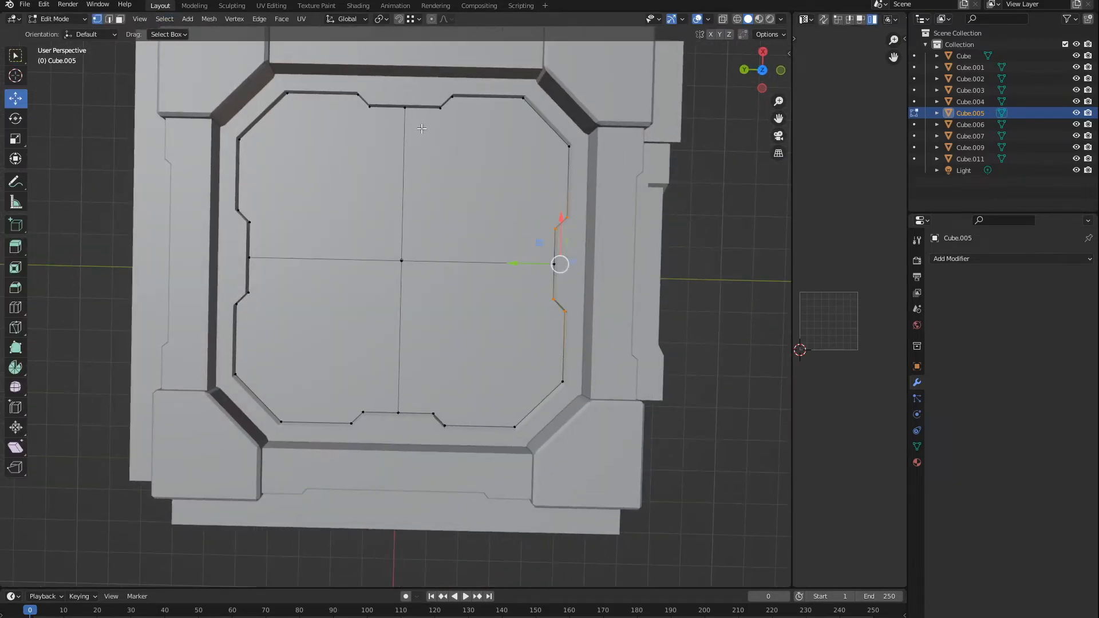
key("x")
left_click(328, 275)
scroll(344, 286, "down", 2)
middle_click_drag(435, 317, 515, 309)
Scale the octagonal face within the top panel and adjust its height along Z
key("Tab")
key("s")
left_click(443, 249)
key("s")
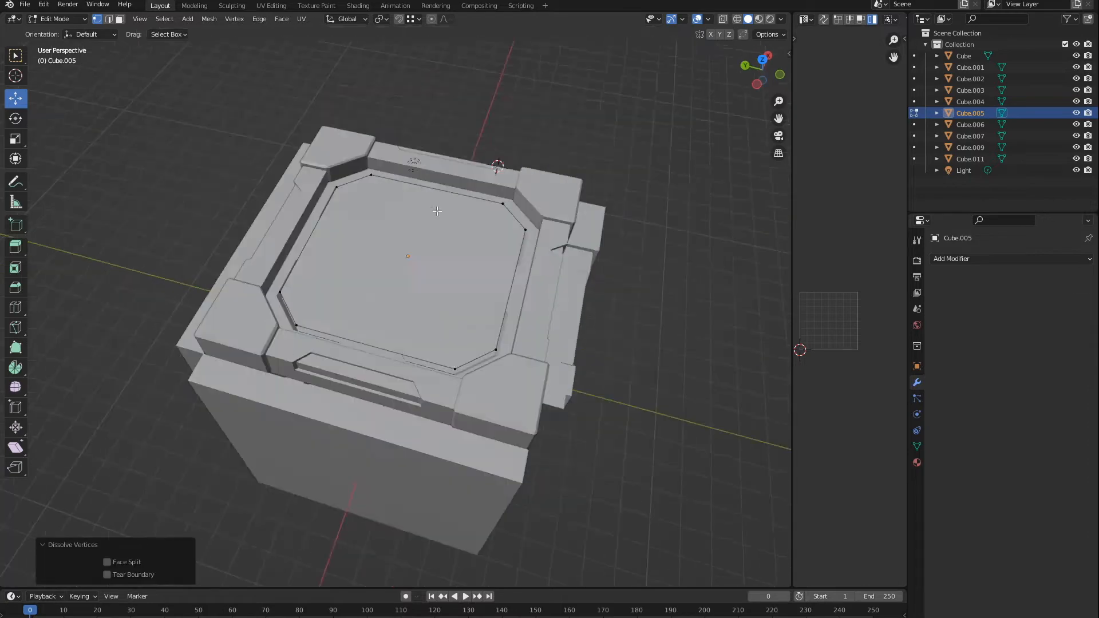
left_click(507, 294)
key("g")
key("z")
left_click(466, 248)
left_click(604, 240)
left_click(543, 255)
Select the octagonal face and extrude it slightly upward
key("Tab")
key("3")
left_click(543, 256)
middle_click_drag(543, 255, 532, 211)
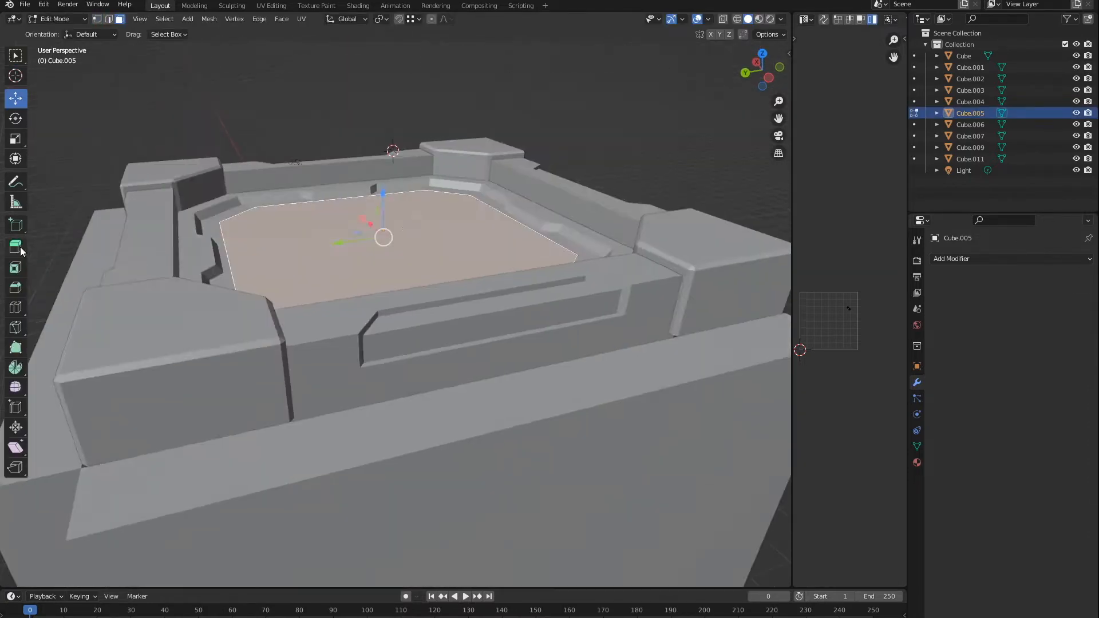
left_click(16, 247)
left_click_drag(469, 236, 469, 225)
middle_click_drag(469, 226, 441, 312)
Scale the extruded octagonal top face to taper the plate's sides, and adjust its height along Z
left_click(15, 99)
left_click(44, 473)
scroll(546, 339, "down", 4)
key("s")
left_click(547, 339)
key("g")
key("z")
middle_click_drag(547, 338, 544, 309)
left_click(518, 241)
key("Tab")
Scale the raised octagonal plate to fit the centre of the crate's top recess and deselect it
scroll(530, 211, "down", 3)
middle_click_drag(531, 210, 517, 297)
left_click(441, 301)
key("s")
left_click(575, 347)
left_click(577, 348)
middle_click_drag(577, 348, 564, 315)
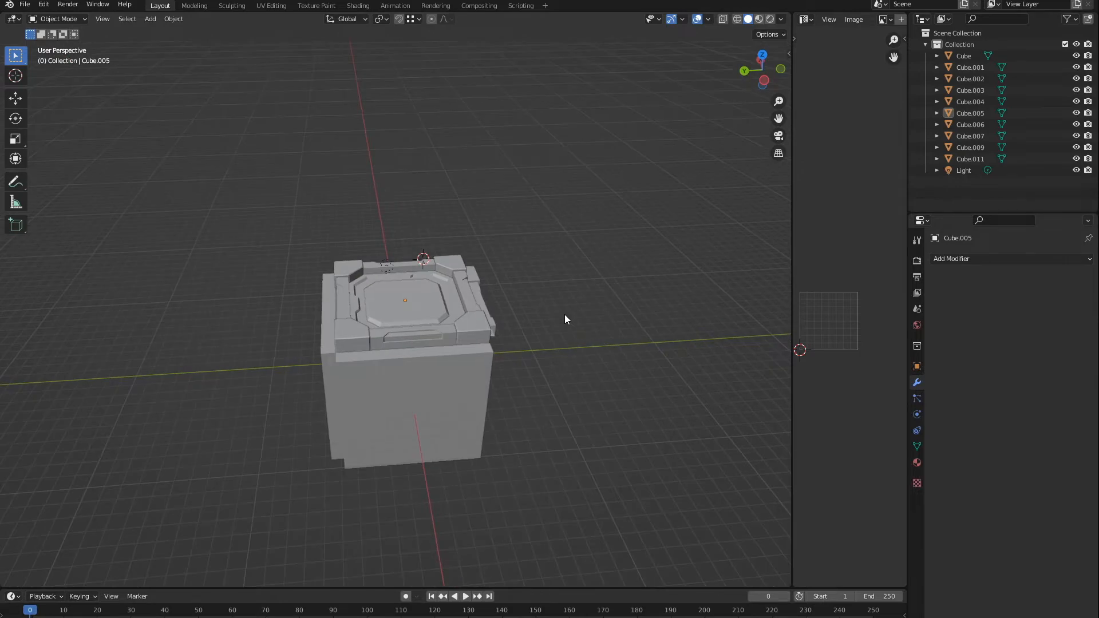
scroll(567, 315, "up", 4)
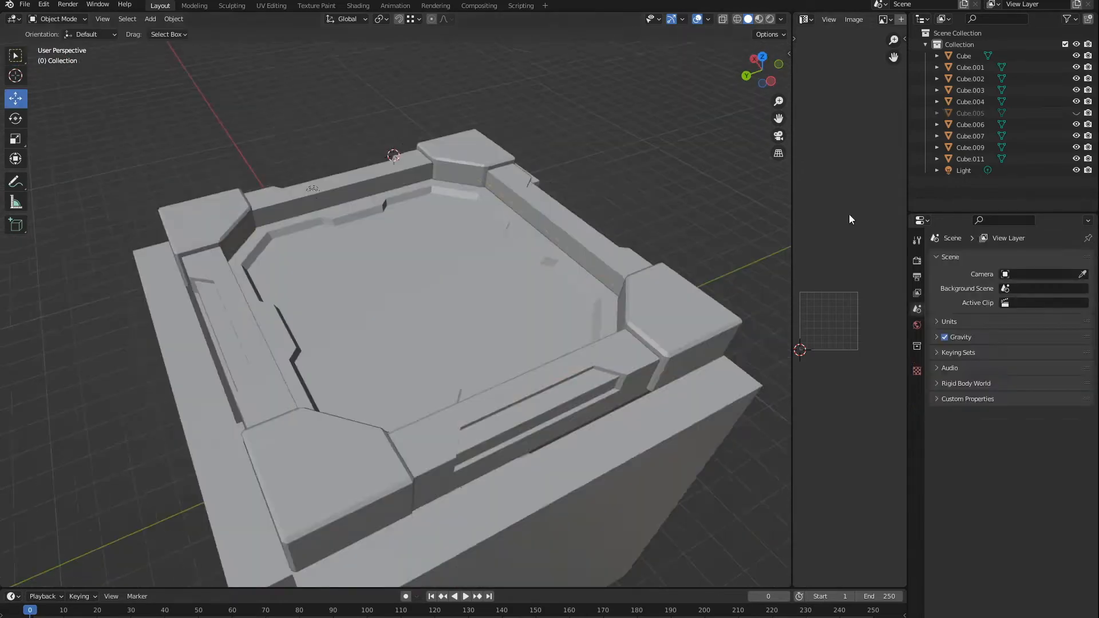
Duplicate the original notched top panel in place
middle_click_drag(435, 309, 408, 275)
left_click(406, 276)
key("g")
key("z")
key("Escape")
key("shift+d")
key("Escape")
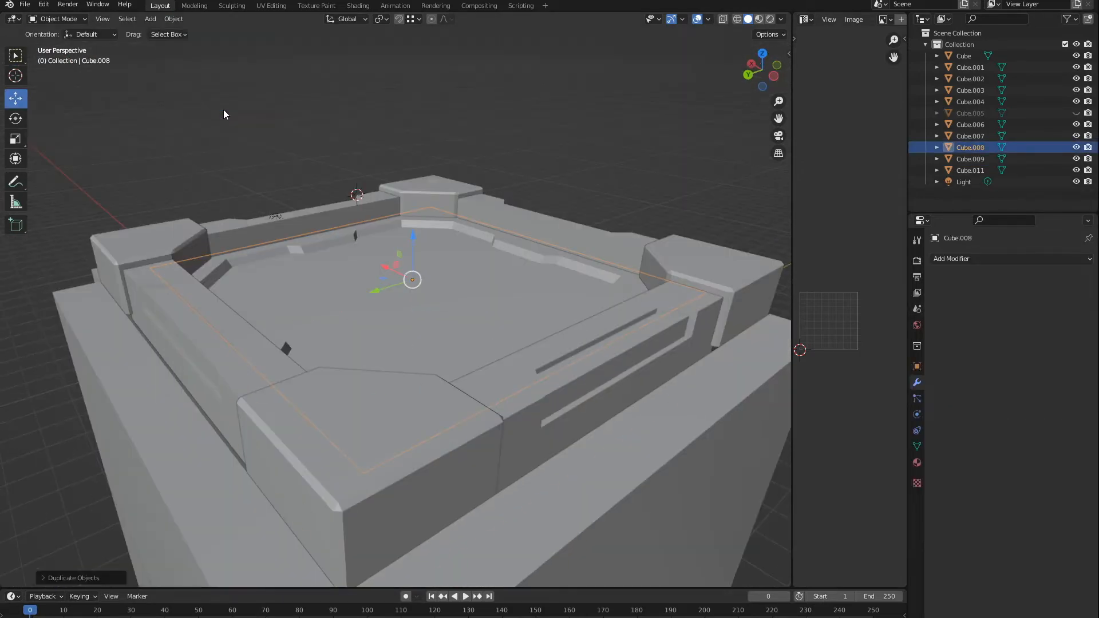
Invert the selection on the new duplicate and delete all faces except its notched top surface
key("Tab")
left_click(16, 56)
middle_click_drag(241, 188, 229, 229)
left_click(164, 19)
left_click(172, 55)
key("x")
key("f")
Dissolve the inner cross edges of the notched surface to leave one continuous face
middle_click_drag(529, 252, 474, 273)
left_click(454, 279, "shift")
key("x")
left_click(435, 330)
Extrude the notched surface of the new duplicate upward by about 0.05 m
middle_click_drag(435, 330, 389, 299)
key("3")
left_click(330, 285)
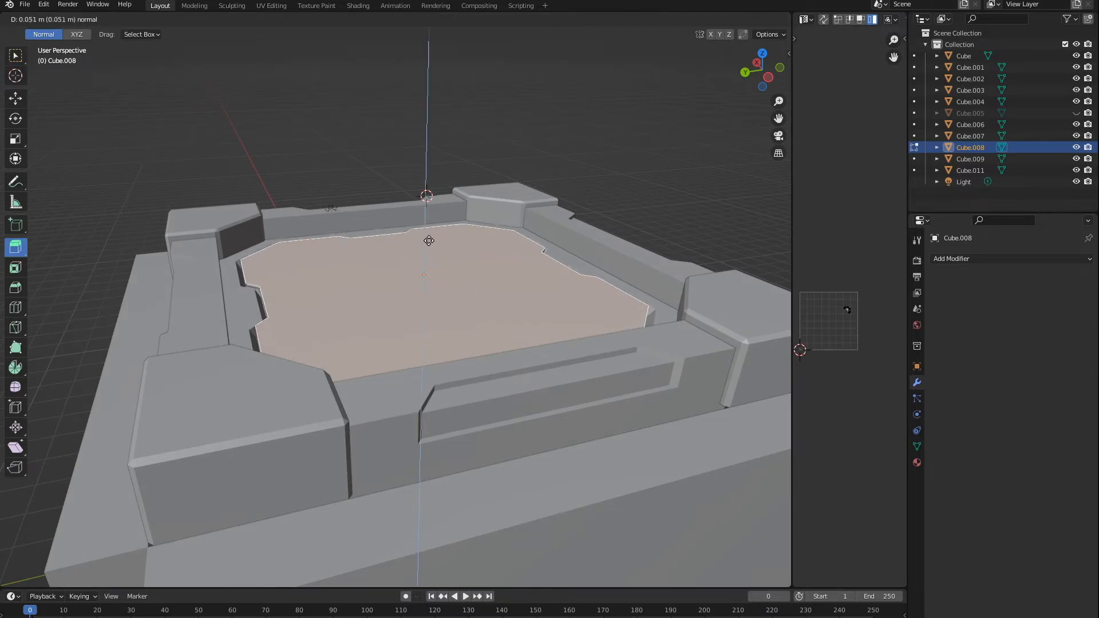
left_click(429, 241)
key("Tab")
Lift the notched plate clear of the crate, delete its underside face, and lower the plate back into the recess
middle_click_drag(429, 241, 424, 210)
left_click_drag(429, 224, 429, 114)
key("Tab")
middle_click_drag(429, 171, 417, 201)
key("x")
key("f")
key("Tab")
left_click_drag(418, 144, 419, 242)
Unhide all hidden objects and clear the selection
middle_click_drag(572, 188, 608, 339)
left_click(652, 234)
scroll(544, 296, "up", 3)
key("alt+h")
key("alt+a")
Scale the octagonal centre plate to sit inside the border of the notched plate
scroll(618, 370, "down", 4)
left_click(624, 366)
scroll(608, 339, "down", 4)
left_click(447, 336)
key("s")
left_click(448, 338)
middle_click_drag(449, 339, 513, 212)
scroll(462, 260, "up", 4)
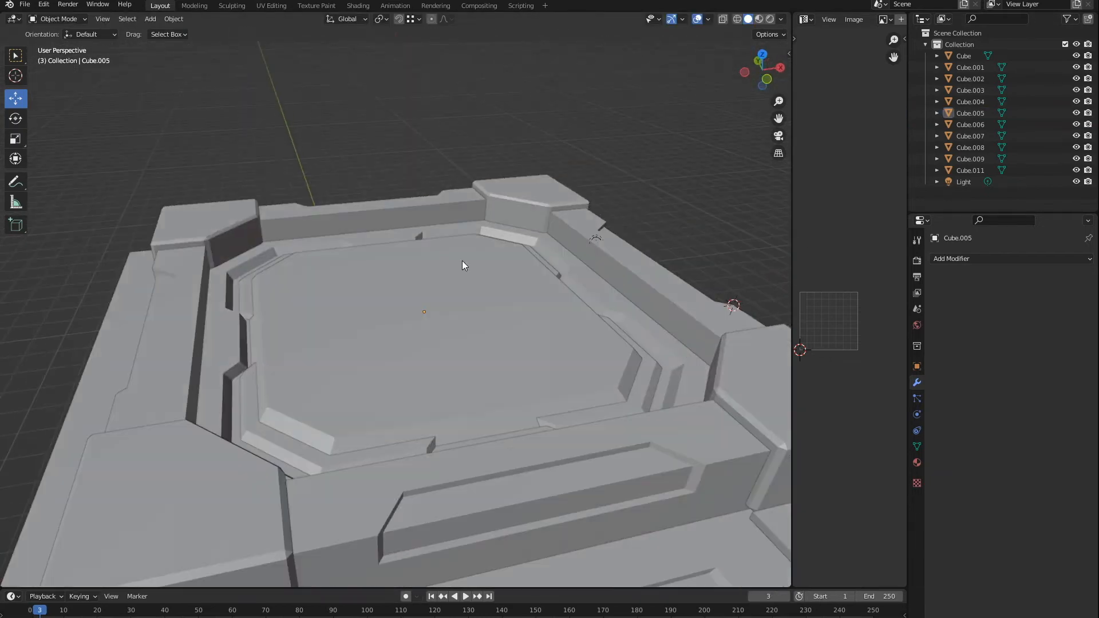
Fine-tune the scale of the stacked centre plates for an even border around the octagonal plate, and deselect them
middle_click_drag(462, 260, 430, 331)
left_click(576, 356)
key("s")
left_click(544, 362)
scroll(661, 300, "down", 3)
middle_click_drag(660, 300, 676, 261)
left_click(511, 350)
key("s")
left_click(516, 351)
middle_click_drag(515, 352, 606, 335)
left_click(606, 335)
scroll(462, 390, "up", 6)
Check the global Z height of a raised notch face on the original notched top panel
middle_click_drag(462, 390, 436, 380)
left_click(595, 311)
key("Tab")
left_click(595, 311)
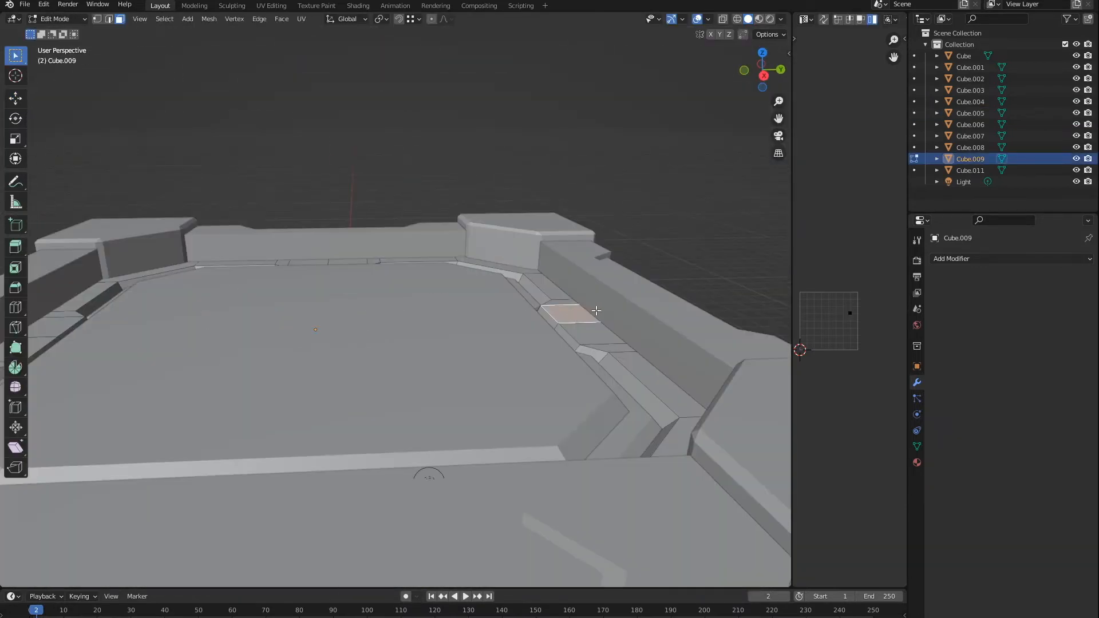
key("n")
left_click(698, 113)
Set the octagonal plate's top face to a global Z height of 5.38392 m and deselect the plate
key("alt+q")
left_click(723, 101)
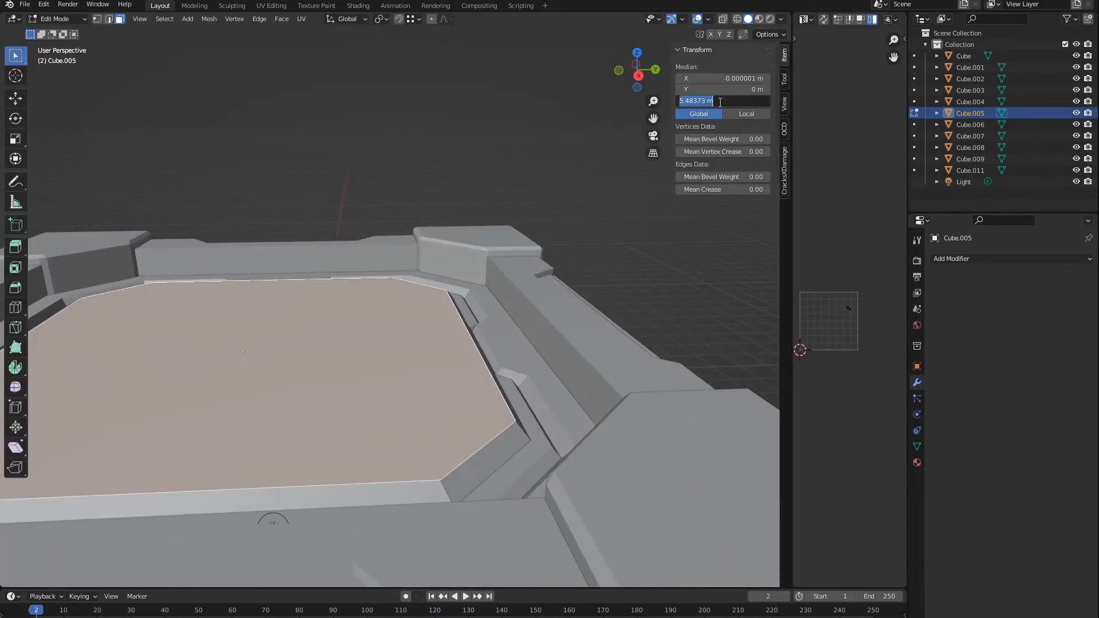
type("5.38392 m")
key("Return")
key("Tab")
scroll(537, 291, "down", 4)
left_click(537, 291)
scroll(354, 330, "up", 8)
middle_click_drag(355, 329, 428, 431)
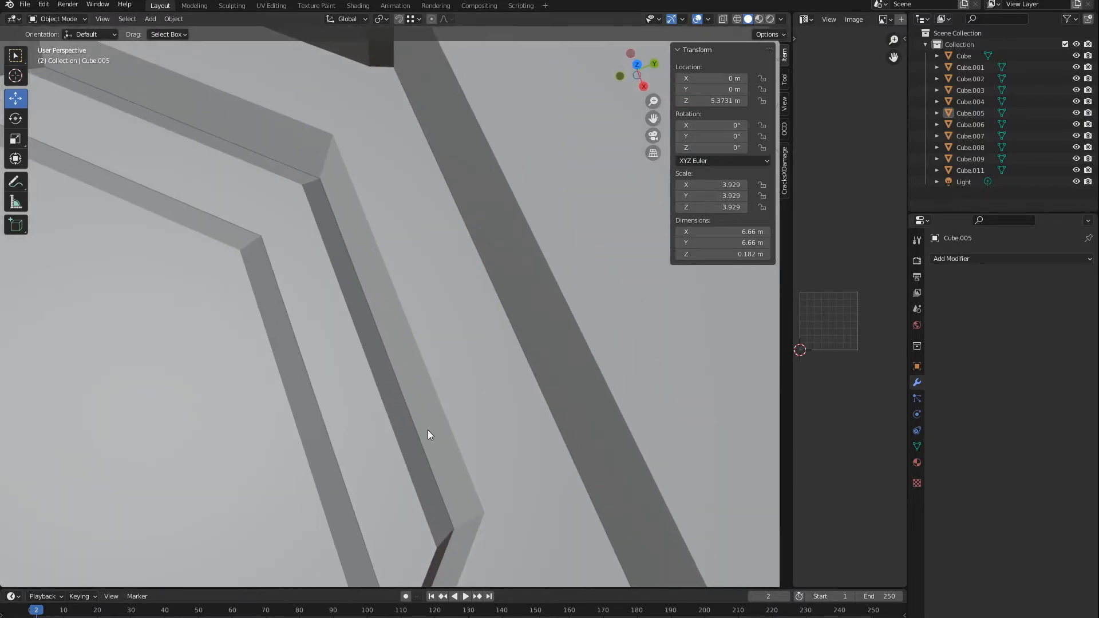
scroll(428, 431, "down", 4)
Hide the octagonal plate and the notched plate that cover the original notched top panel
left_click(1075, 113)
left_click(1069, 147)
left_click(1075, 147)
left_click(1069, 158)
middle_click_drag(509, 400, 424, 412)
scroll(473, 351, "down", 4)
Dissolve the inner cross edges of the original notched panel's centre so it becomes one continuous face
key("Tab")
scroll(423, 400, "up", 4)
key("2")
left_click(378, 320, "alt+shift")
right_click(433, 380)
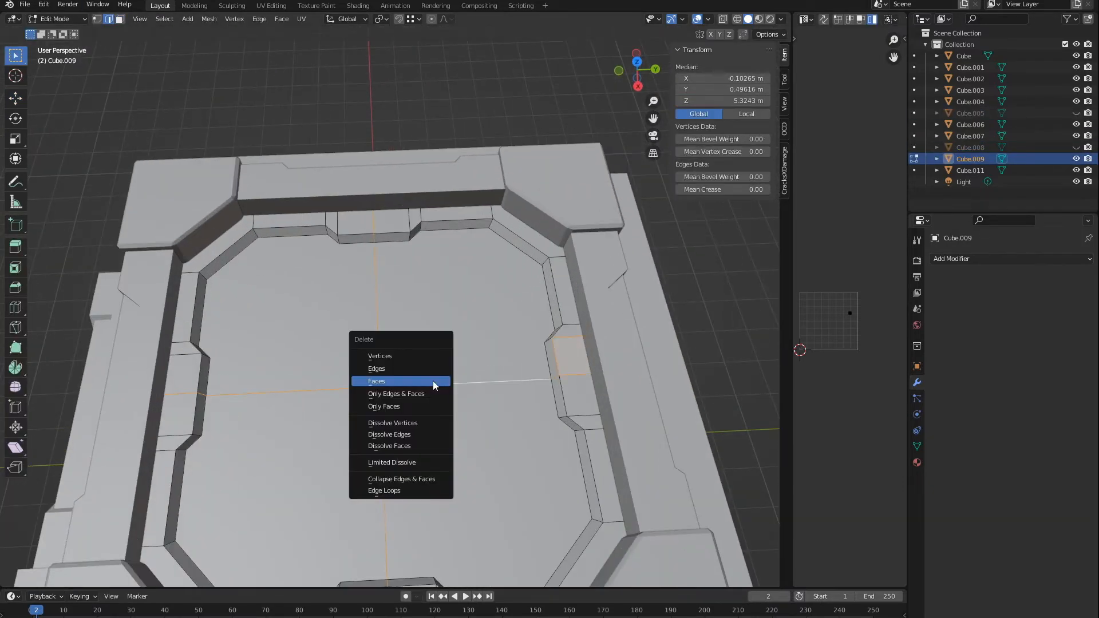
left_click(431, 380)
middle_click_drag(431, 380, 506, 345)
left_click(507, 344, "alt")
key("ctrl+x")
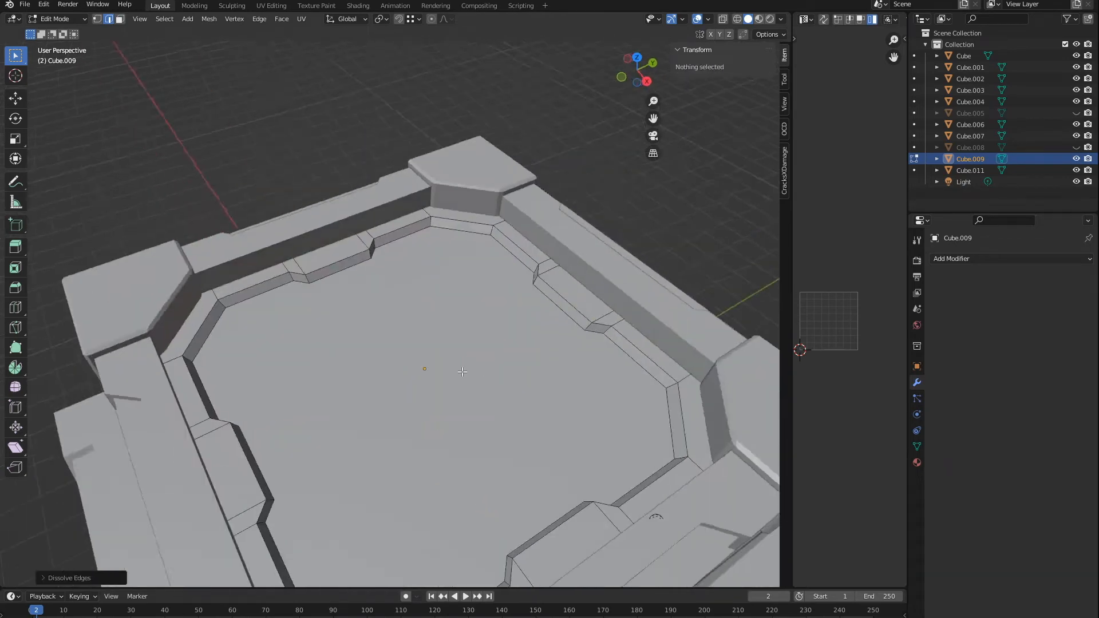
Extrude the notched panel's centre face slightly and scale the extruded face
key("3")
left_click(401, 349)
middle_click_drag(400, 349, 417, 292)
key("shift+space")
key("e")
left_click_drag(416, 305, 418, 293)
middle_click_drag(486, 309, 341, 368)
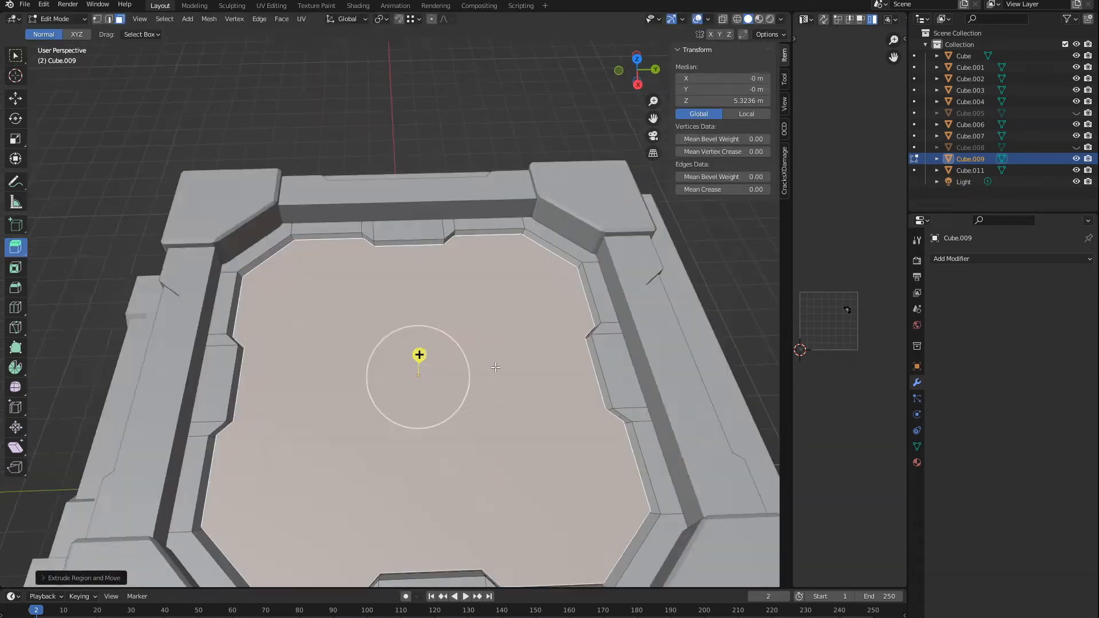
key("s")
left_click(487, 367)
Show the octagonal plate again over the notched panel and clear the selection
key("Tab")
key("alt+a")
left_click(1075, 113)
left_click(341, 368)
key("alt+a")
middle_click_drag(341, 318, 405, 359)
scroll(343, 372, "down", 4)
scroll(348, 425, "down", 3)
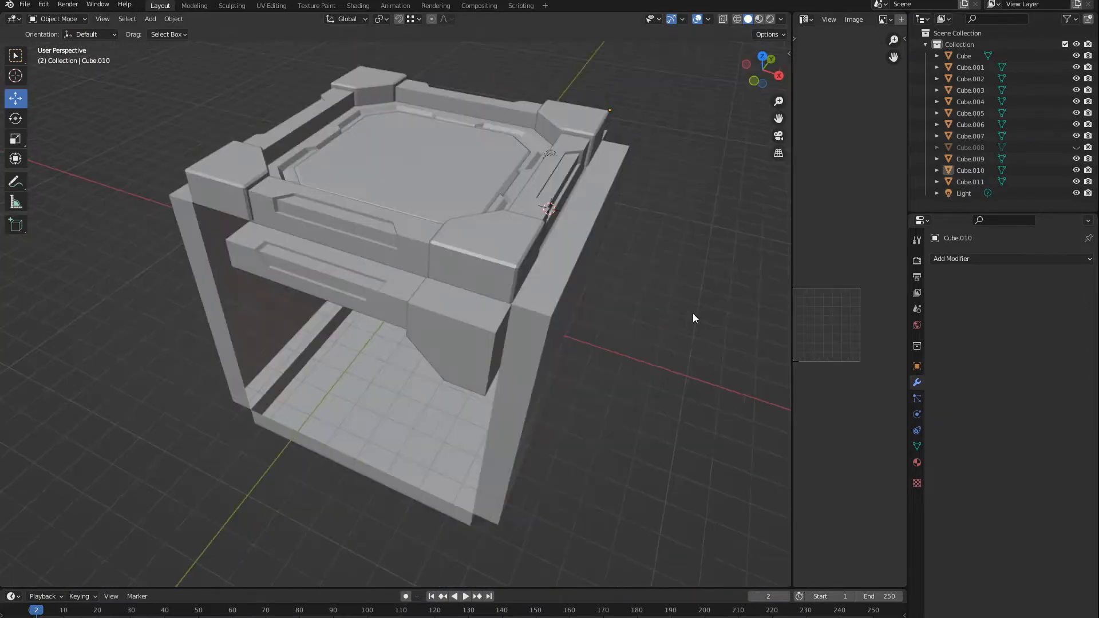
Bevel the upper long edges of the top beam with the inset panel
left_click(368, 197)
middle_click_drag(368, 196, 422, 280)
scroll(421, 280, "up", 5)
key("Tab")
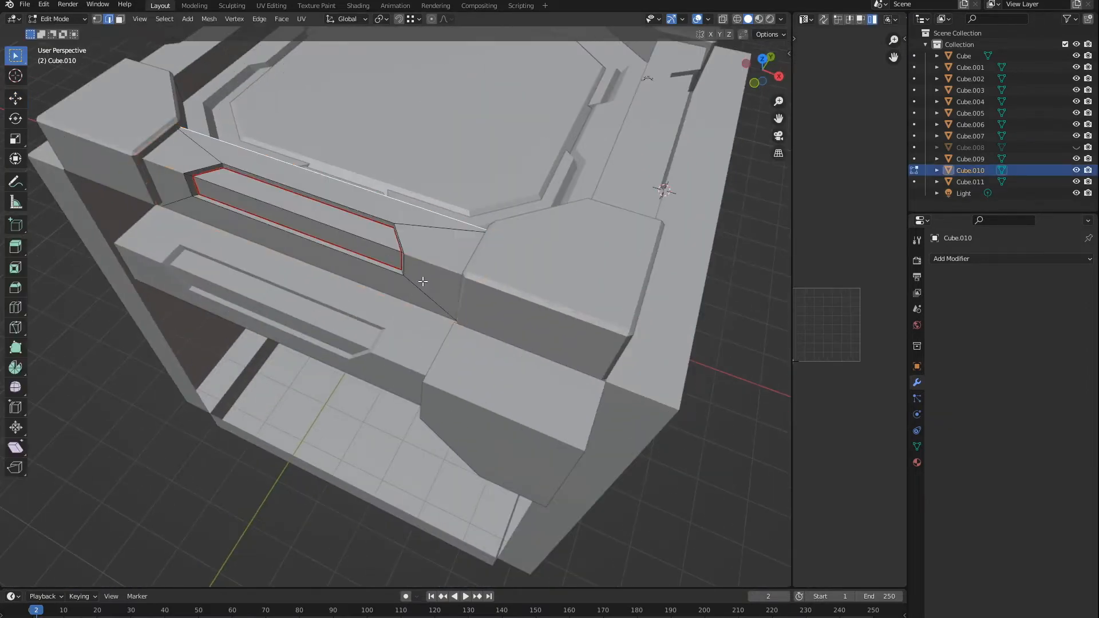
left_click(482, 282, "shift")
middle_click_drag(264, 223, 251, 202)
left_click(240, 183, "shift")
left_click(258, 18)
left_click(286, 44)
left_click(259, 18)
left_click(265, 42)
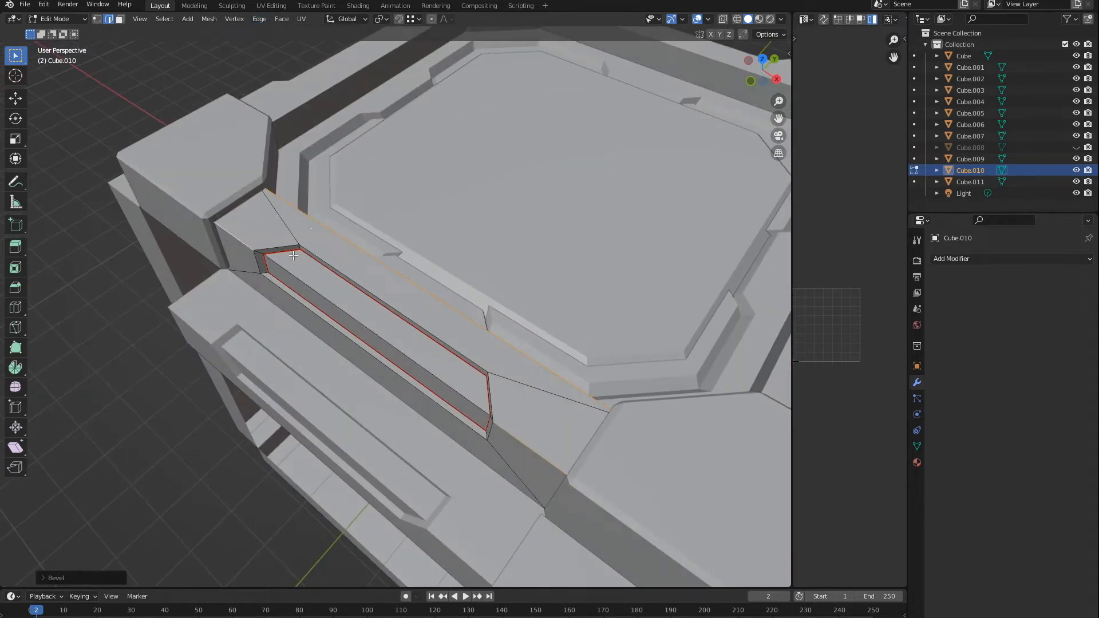
left_click(401, 225)
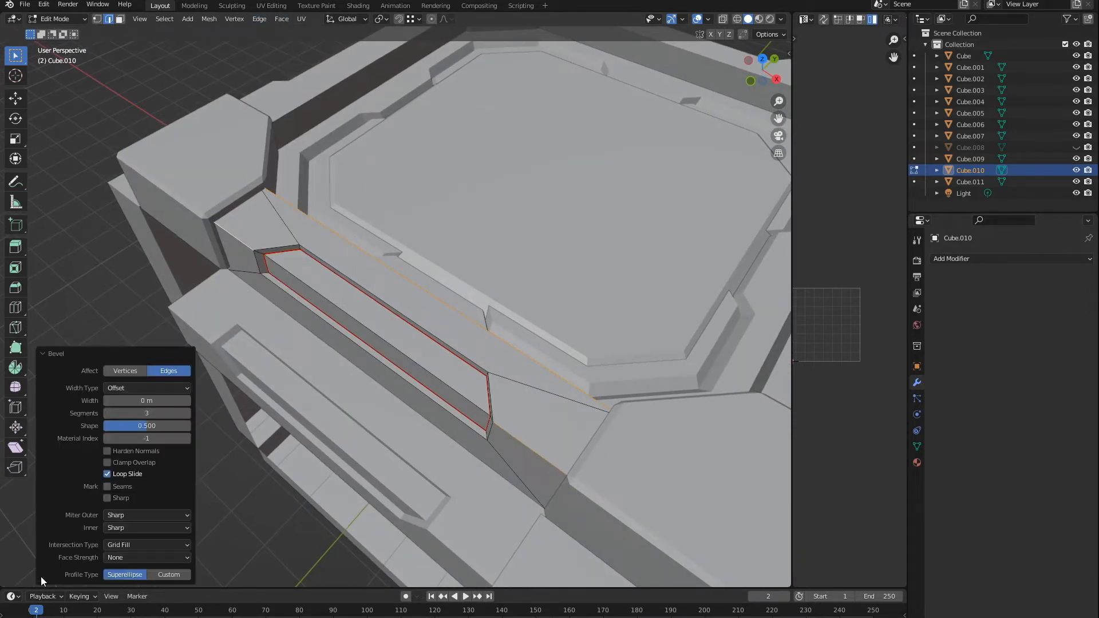
Set the beam's edge bevel to 1 segment with a width of 0.08 m
scroll(167, 420, "up", 2)
left_click(107, 413)
left_click(107, 414)
scroll(231, 394, "down", 2)
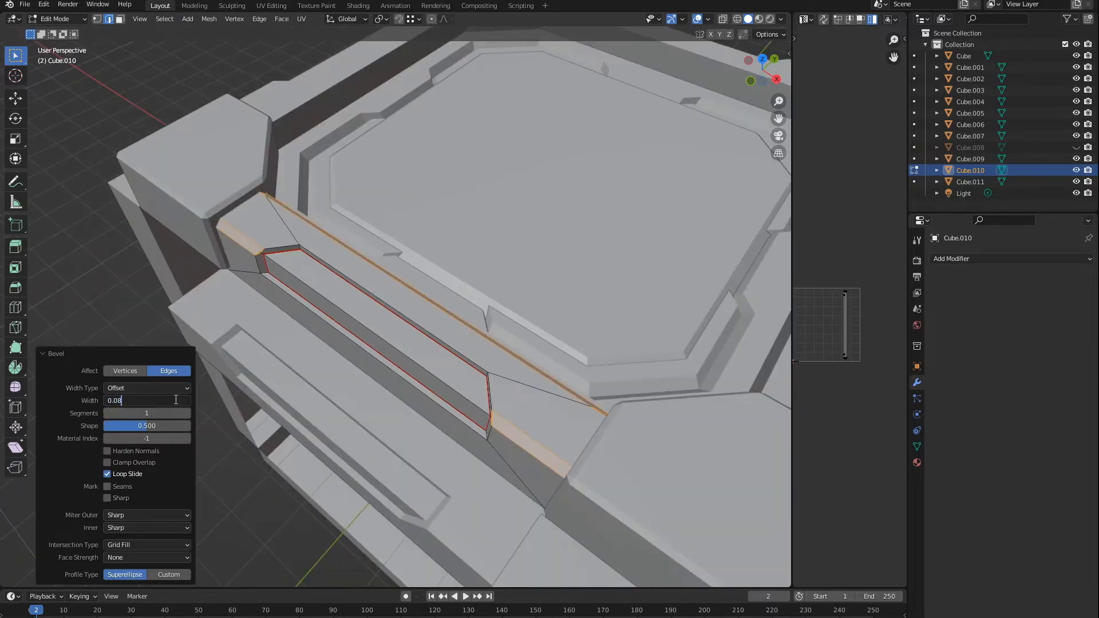
key("Return")
Reduce the beam's edge bevel width to 0.06 m
middle_click_drag(275, 309, 321, 292)
left_click(152, 401)
type("0.06")
key("Return")
scroll(246, 295, "up", 4)
scroll(103, 294, "down", 4)
key("Tab")
key("Tab")
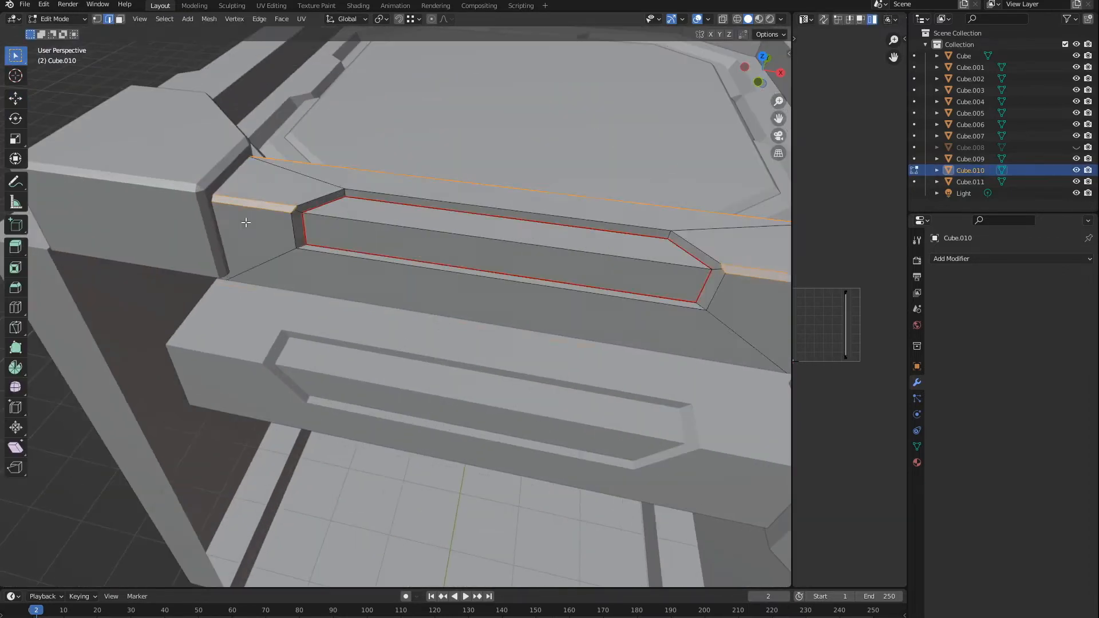
Bevel the long ridge edge running along the beam's inset panel
key("a")
left_click(209, 18)
key("KP_Decimal")
left_click(259, 18)
left_click(283, 71)
left_click(293, 221)
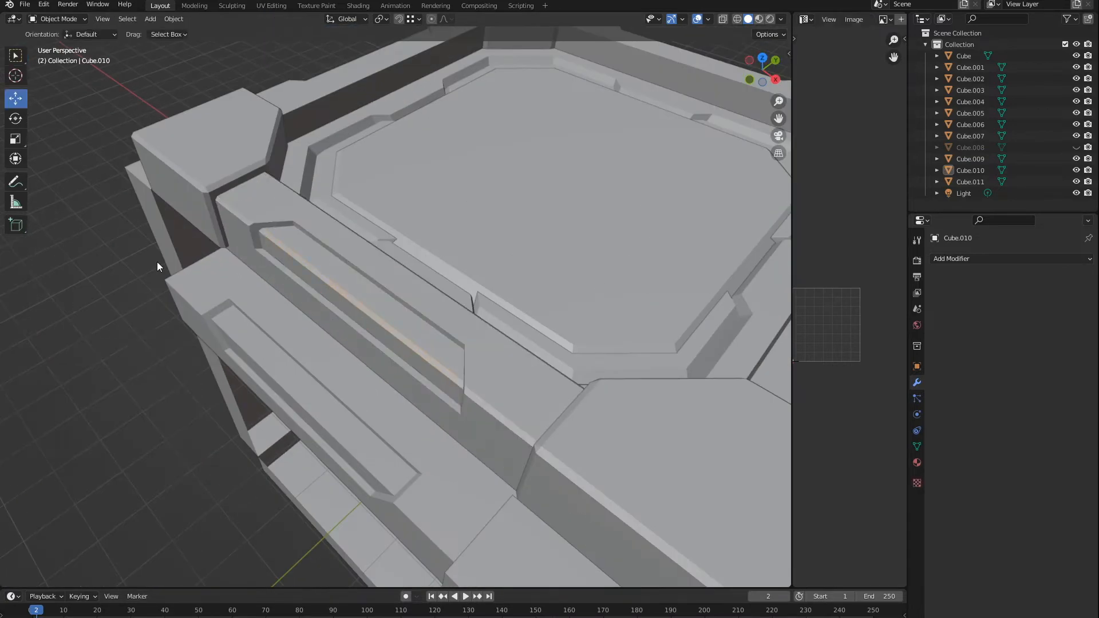
key("KP_Decimal")
left_click(259, 18)
left_click(298, 42)
left_click(154, 403)
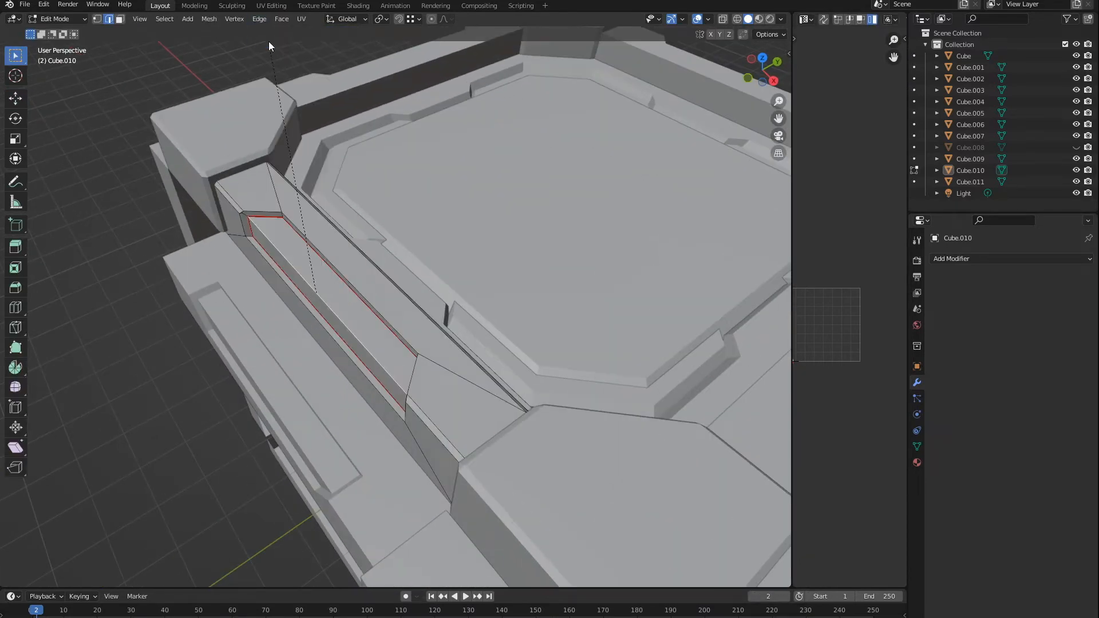
left_click(269, 41)
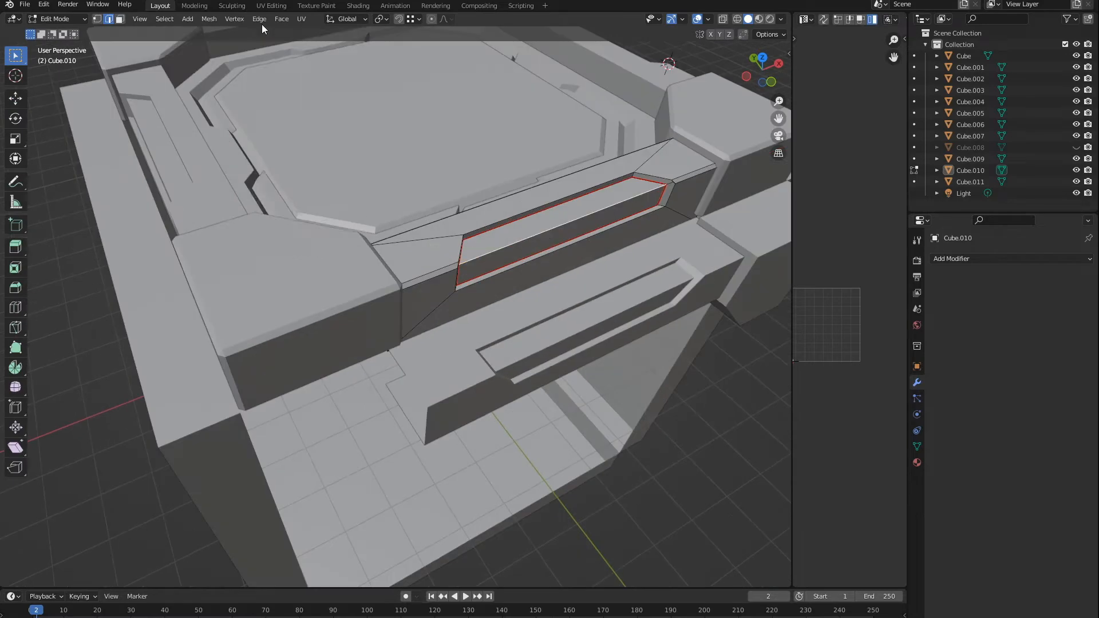
left_click(181, 371)
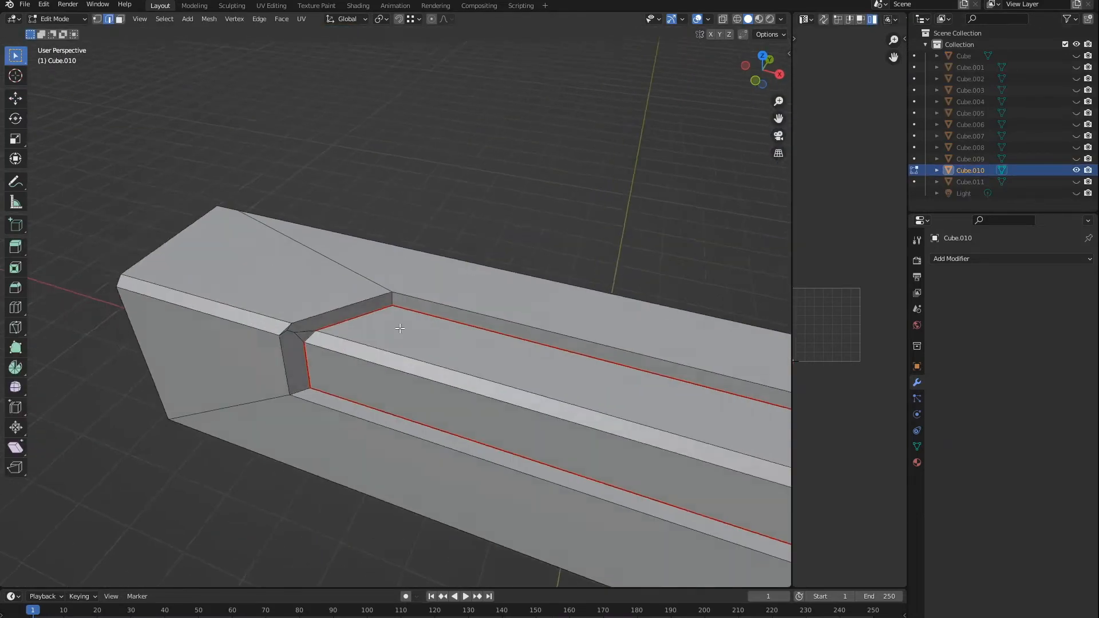
Knife-cut connecting edges at the end of the beam's recess between the outer bevel and the inset ridge bevel
scroll(408, 334, "up", 4)
middle_click_drag(122, 371, 513, 341)
scroll(513, 341, "up", 4)
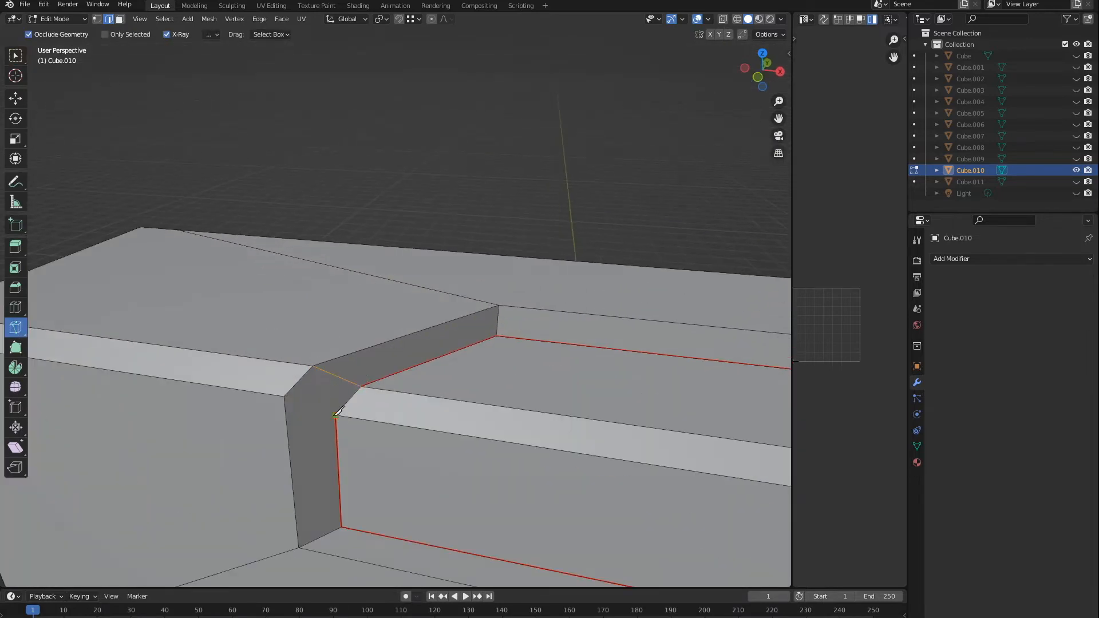
scroll(326, 319, "down", 4)
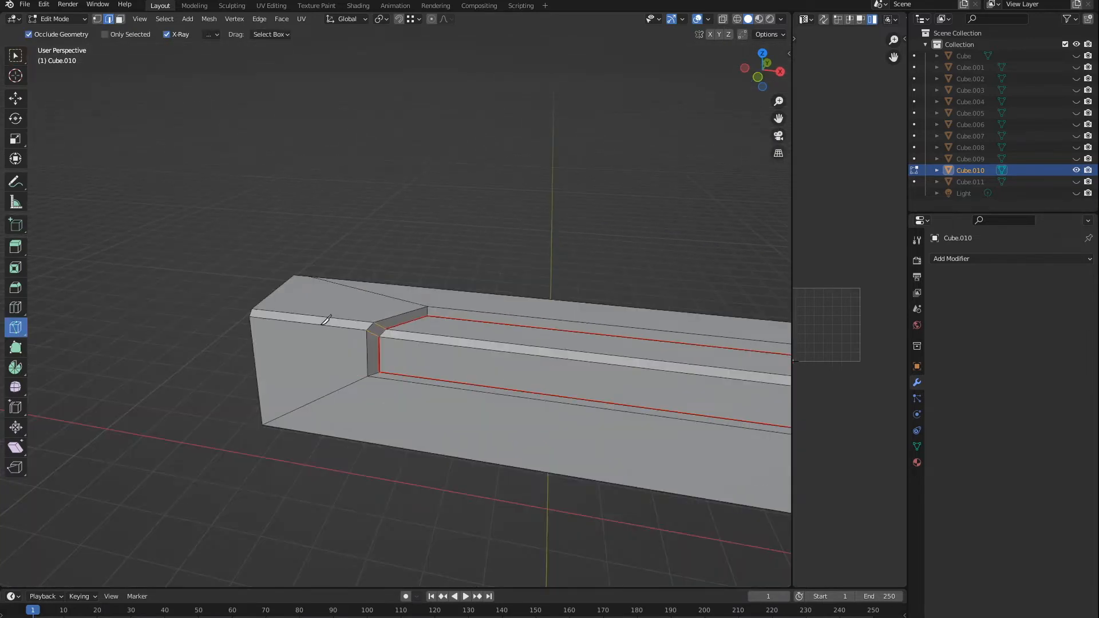
Widen the UV editor and examine the UV layout of the whole beam mesh
left_click_drag(791, 305, 601, 305)
key("Tab")
scroll(722, 325, "up", 3)
scroll(716, 309, "down", 3)
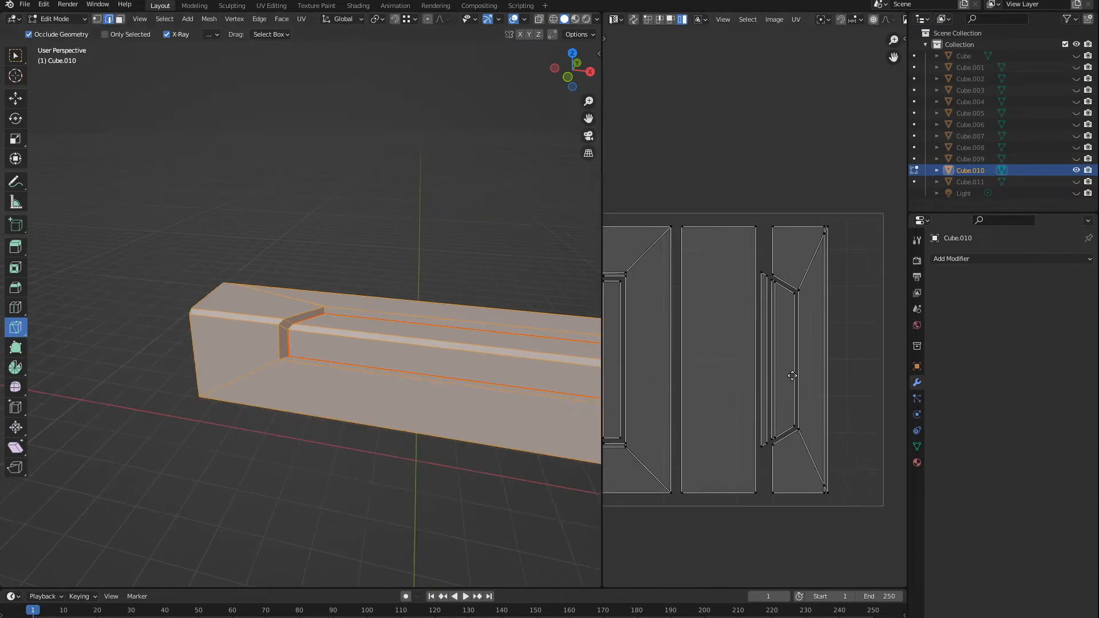
scroll(707, 295, "up", 4)
scroll(705, 291, "down", 3)
scroll(346, 242, "down", 2)
middle_click_drag(345, 243, 364, 247)
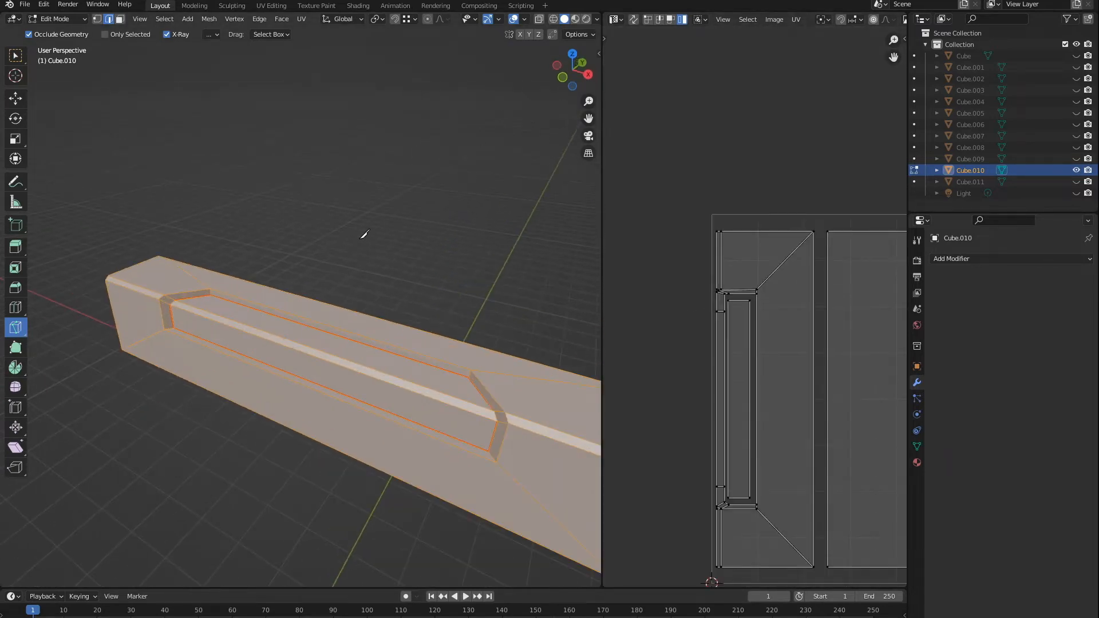
Unwrap the entire beam mesh again with the Angle Based method and a margin of 0.001
key("alt+a")
middle_click_drag(194, 292, 458, 323)
left_click(260, 19)
middle_click_drag(389, 316, 342, 394)
key("1")
key("Tab")
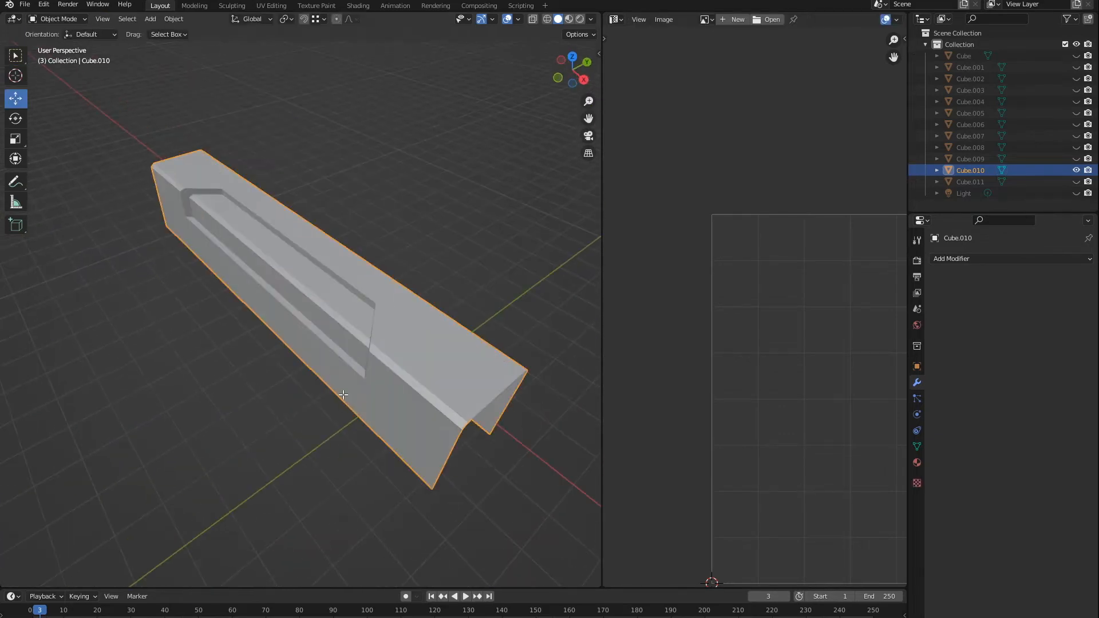
key("Tab")
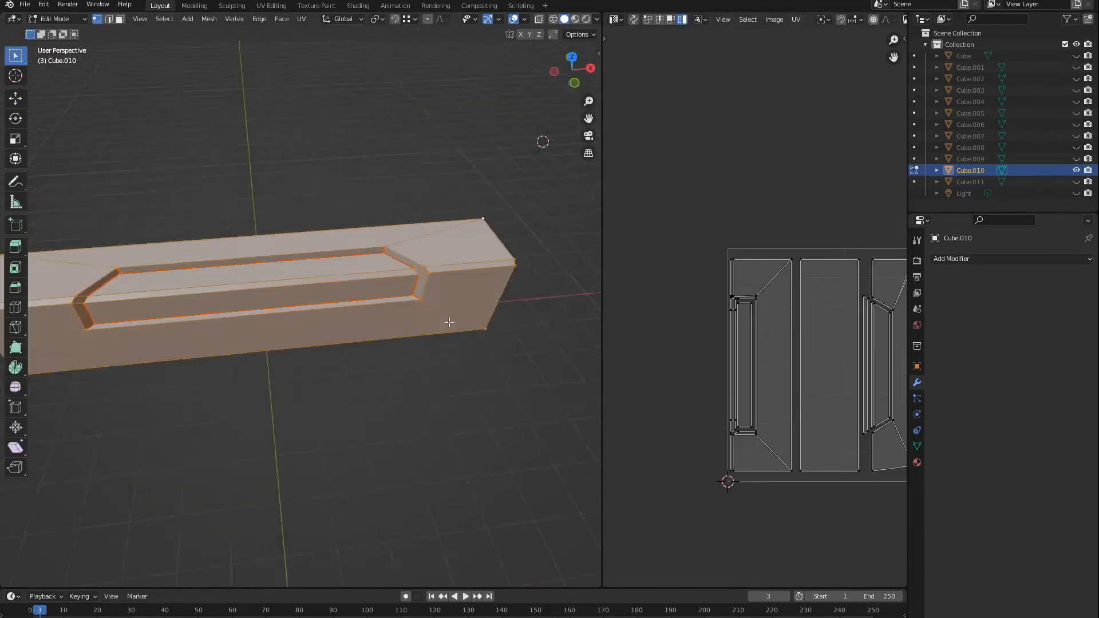
scroll(449, 322, "up", 1)
left_click(302, 19)
left_click(308, 33)
scroll(800, 402, "down", 1)
middle_click_drag(800, 401, 750, 345)
scroll(757, 349, "up", 2)
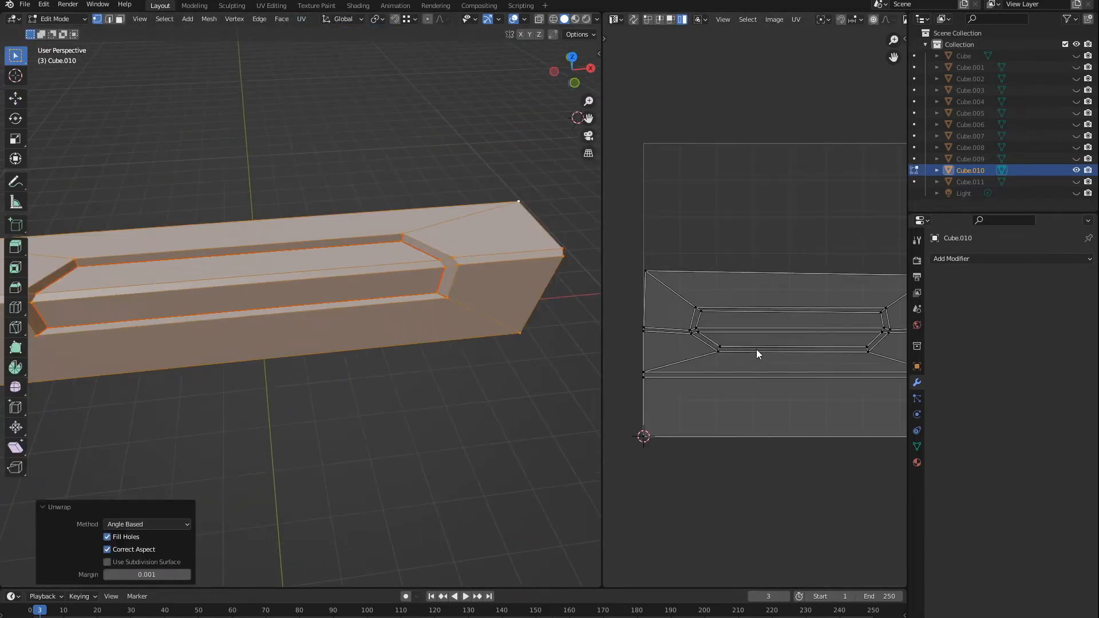
Mark a seam around the beam's inset panel and unwrap the whole beam mesh again
scroll(414, 118, "up", 2)
key("2")
key("alt+a")
scroll(359, 314, "up", 1)
left_click(260, 19)
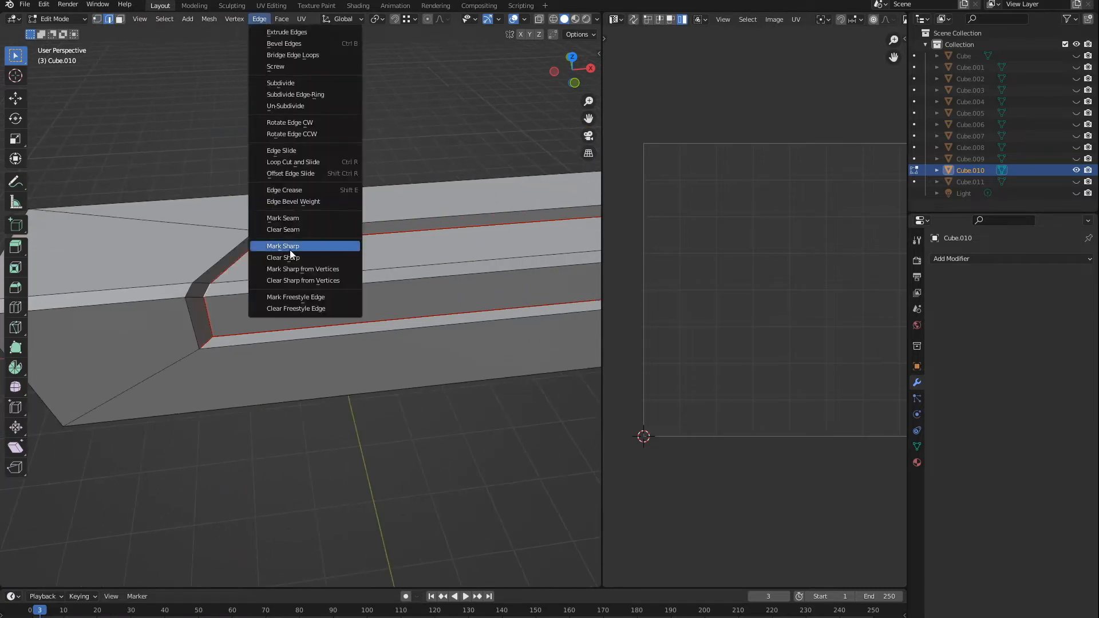
middle_click_drag(293, 321, 303, 336)
key("a")
key("u")
left_click(298, 340)
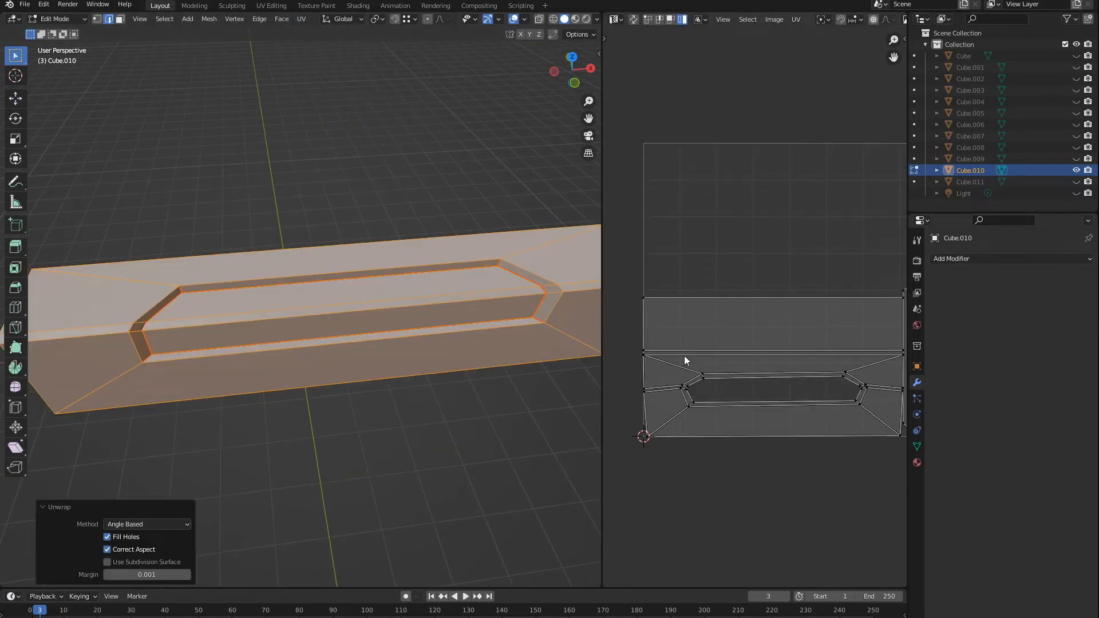
Switch the unwrap to the Conformal method with a margin of 0.1
left_click(167, 524)
left_click(166, 547)
left_click(160, 576)
type("0.01")
key("Return")
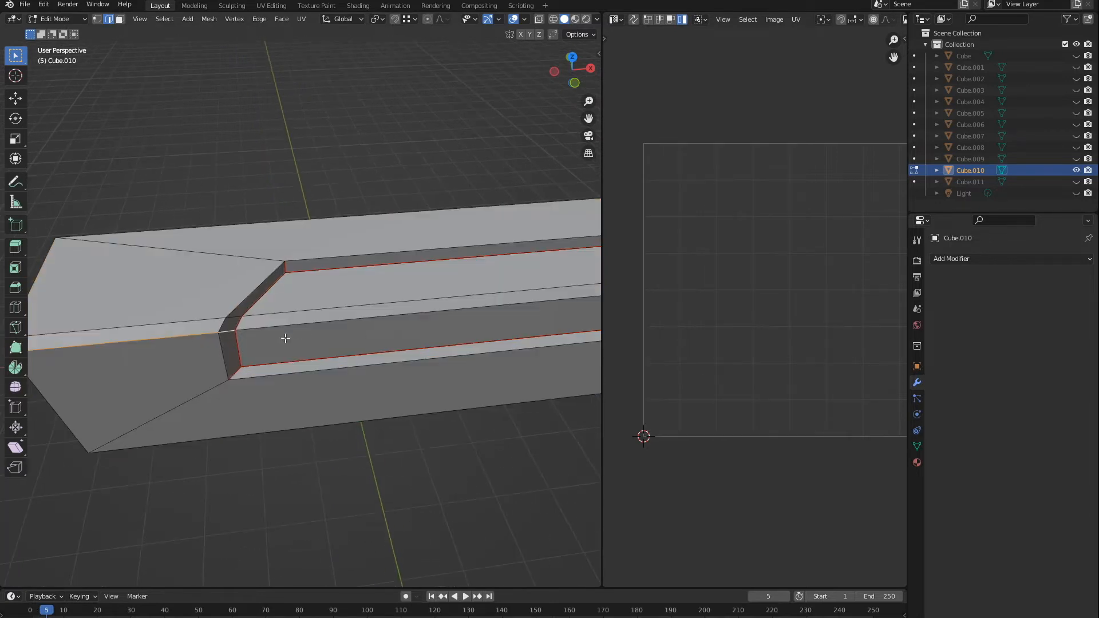
Mark the ridge edges at both ends of the beam as seams and unwrap the whole mesh with Conformal and 0.1 margin
middle_click_drag(285, 339, 304, 23)
left_click(304, 22)
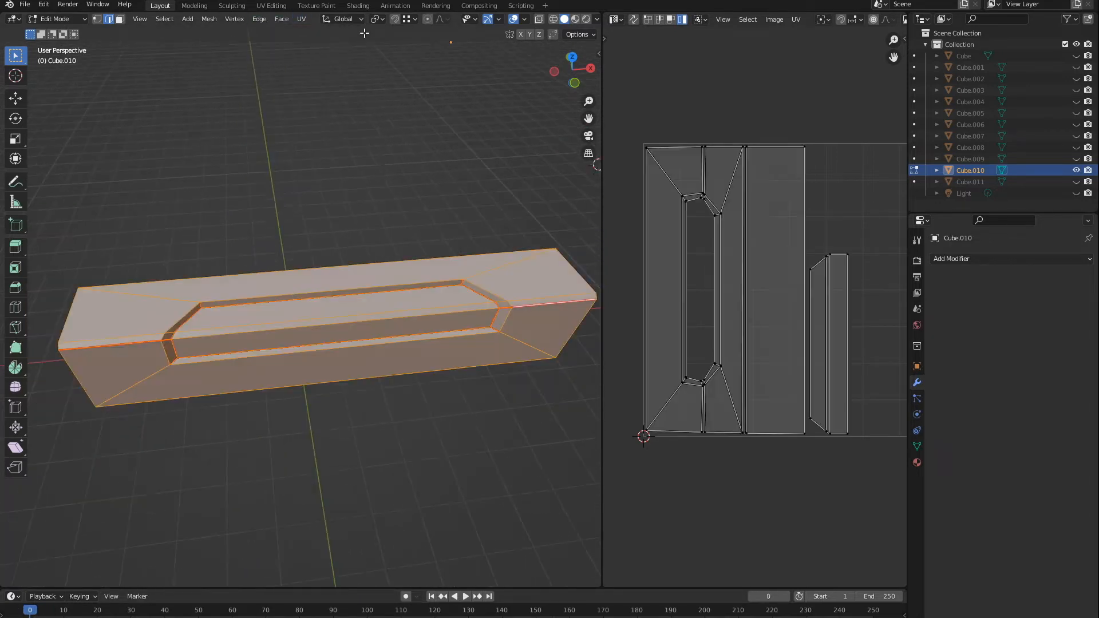
key("u")
left_click(459, 150)
scroll(799, 250, "up", 4)
scroll(808, 364, "down", 5)
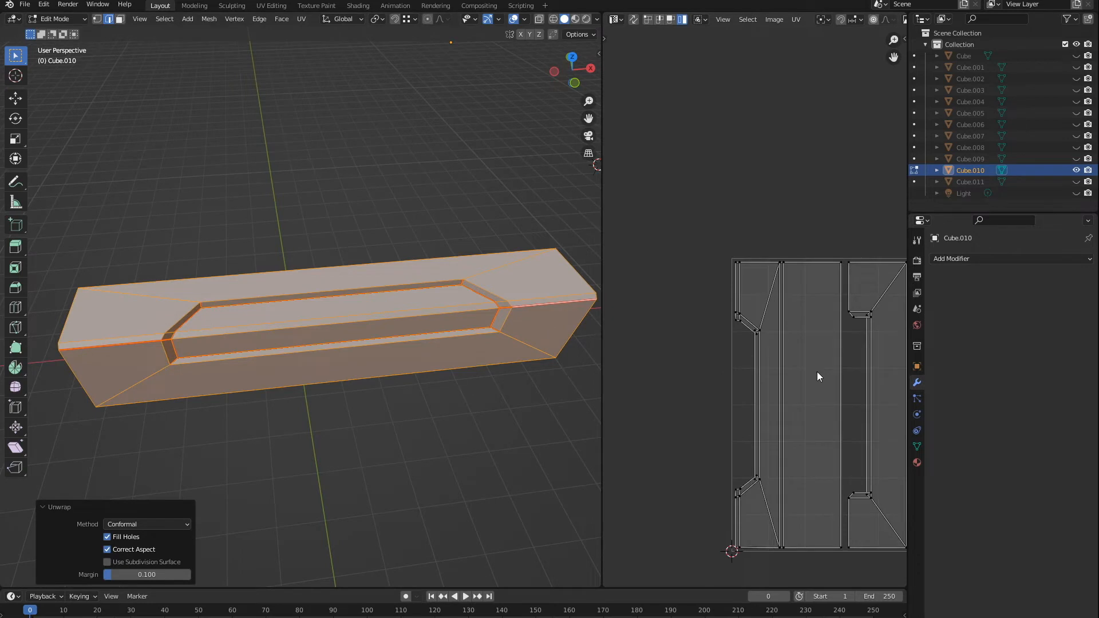
scroll(741, 304, "up", 2)
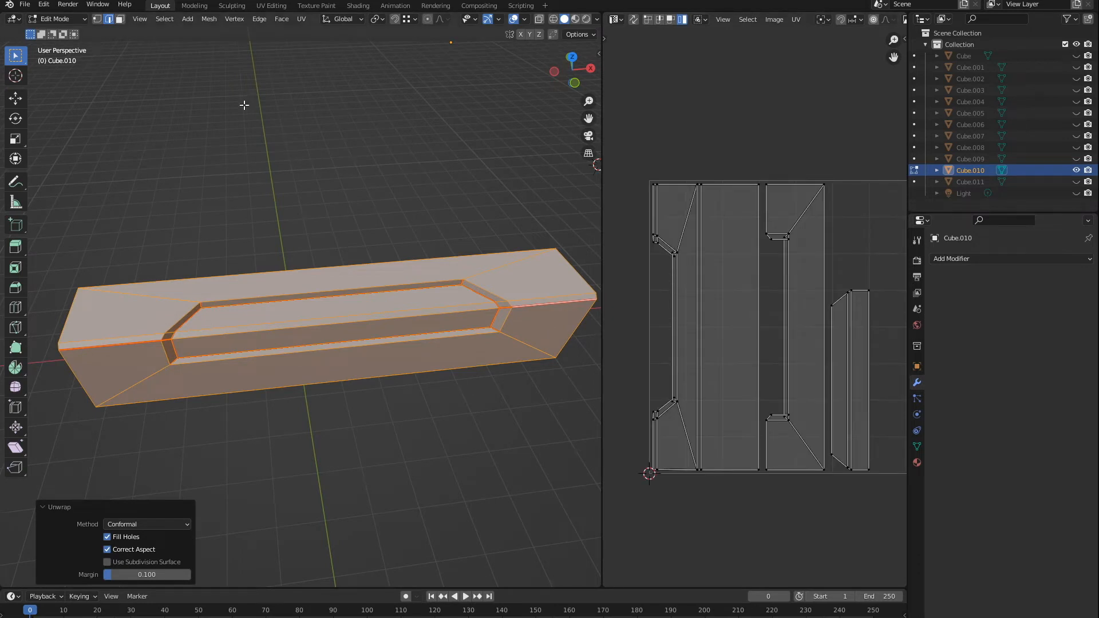
Show the whole beam's UVs and move the inset panel's islands into the recess gap of the outer half island
key("3")
left_click(532, 274)
key("a")
left_click_drag(831, 347, 677, 289)
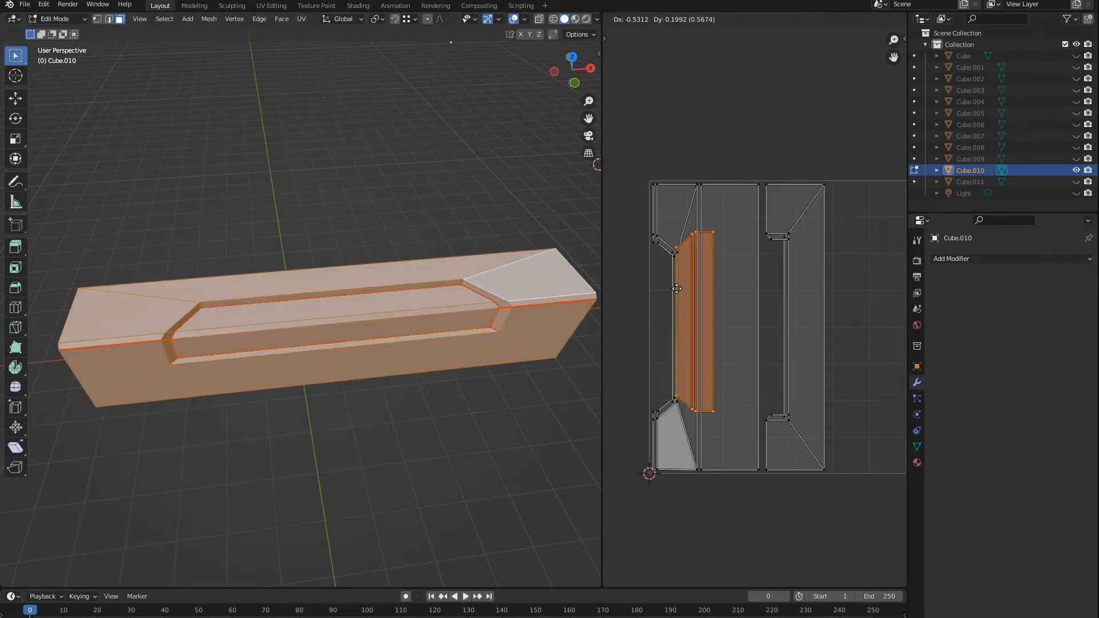
Turn the other half island around and move it along X to enclose the inset panel islands from the opposite side
left_click(784, 461)
scroll(785, 461, "down", 1)
key("r")
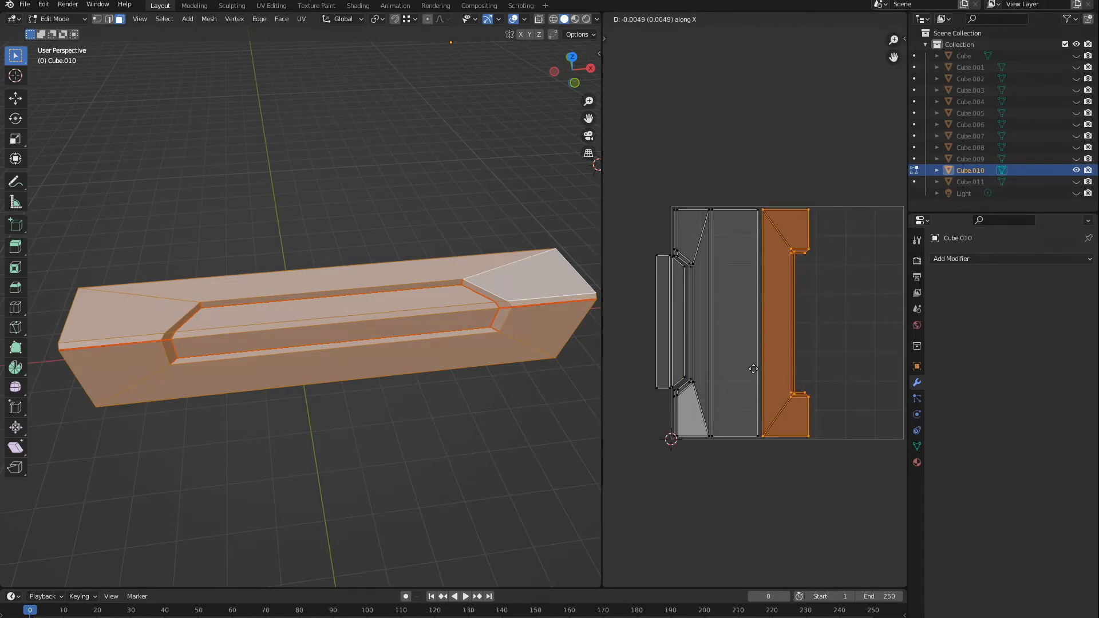
left_click(693, 369)
scroll(758, 345, "up", 6)
scroll(779, 304, "down", 3)
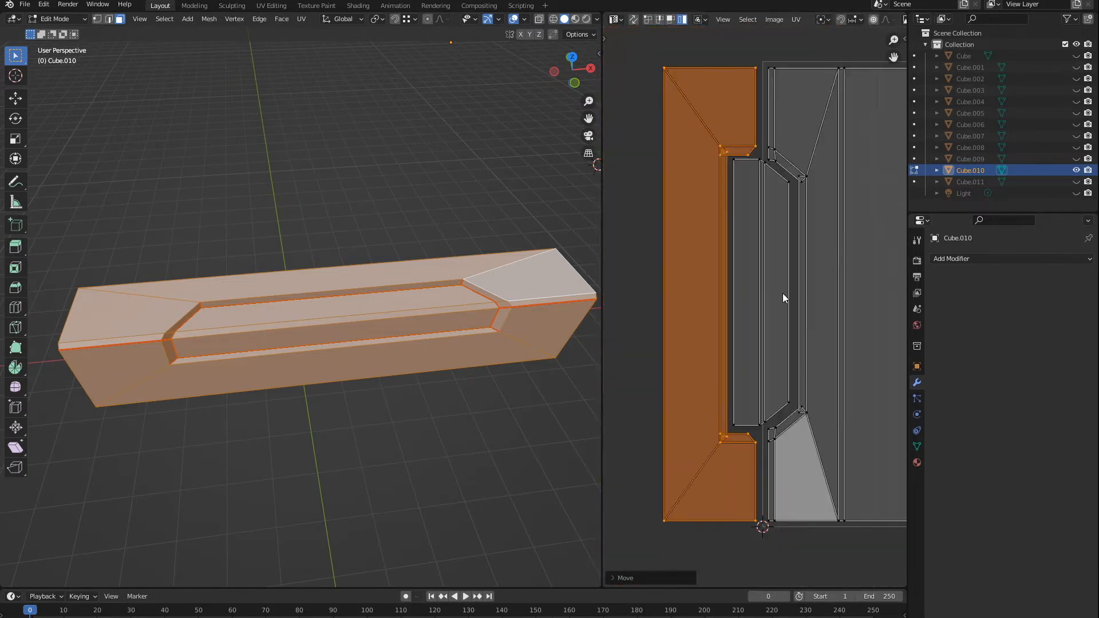
scroll(751, 325, "up", 4)
left_click(751, 324)
Merge the split UV vertices at each inner corner of the recess rim islands
left_click(648, 19)
left_click_drag(830, 238, 848, 263)
key("m")
left_click(845, 264)
left_click_drag(632, 304, 661, 325)
key("shift+r")
scroll(749, 208, "down", 5)
scroll(723, 123, "up", 5)
left_click_drag(720, 150, 740, 132)
key("shift+r")
scroll(802, 218, "down", 1)
left_click_drag(807, 202, 822, 242)
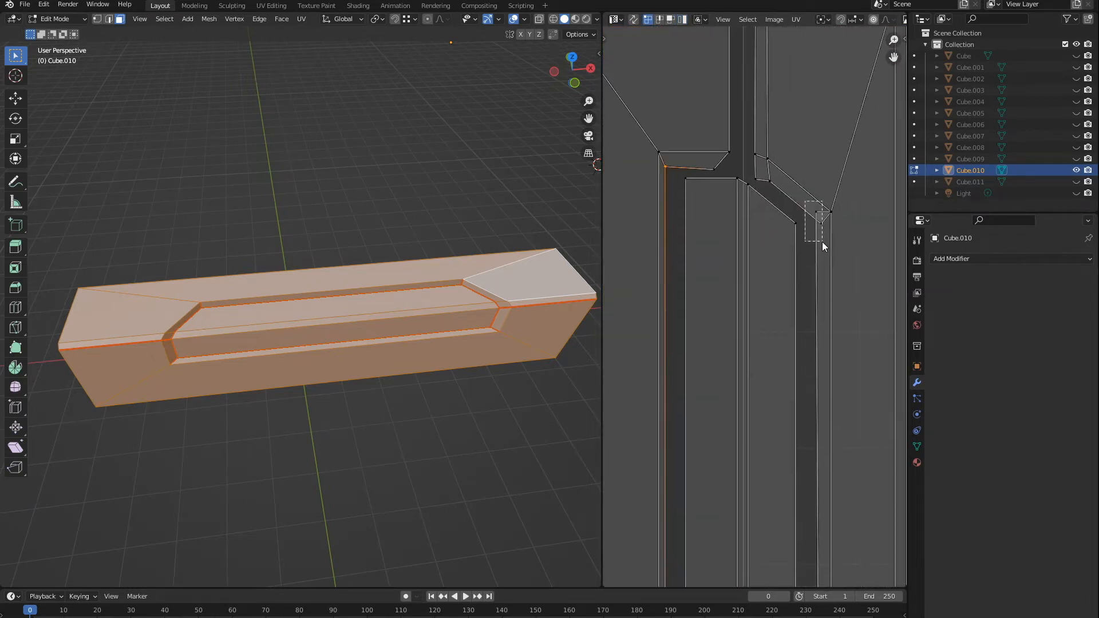
key("shift+r")
middle_click_drag(830, 342, 772, 216)
Check the long inner edges of the recess rim in the UV layout and reselect the whole beam
left_click(661, 20)
left_click(778, 238)
left_click(629, 271)
middle_click_drag(682, 275, 731, 305)
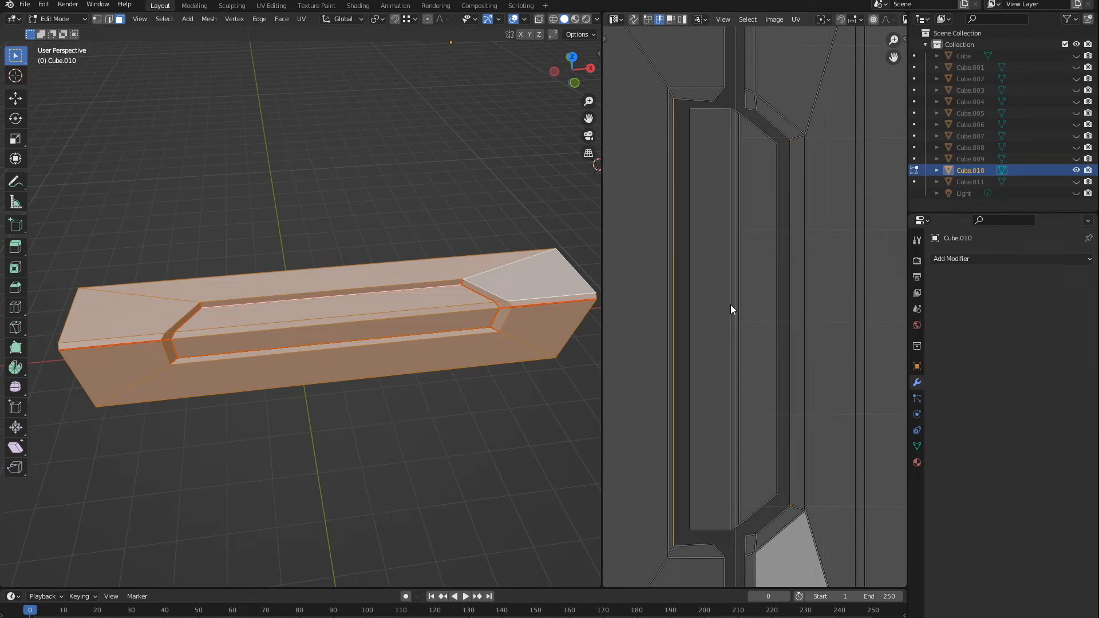
left_click(777, 360)
scroll(781, 359, "down", 3)
left_click(560, 274)
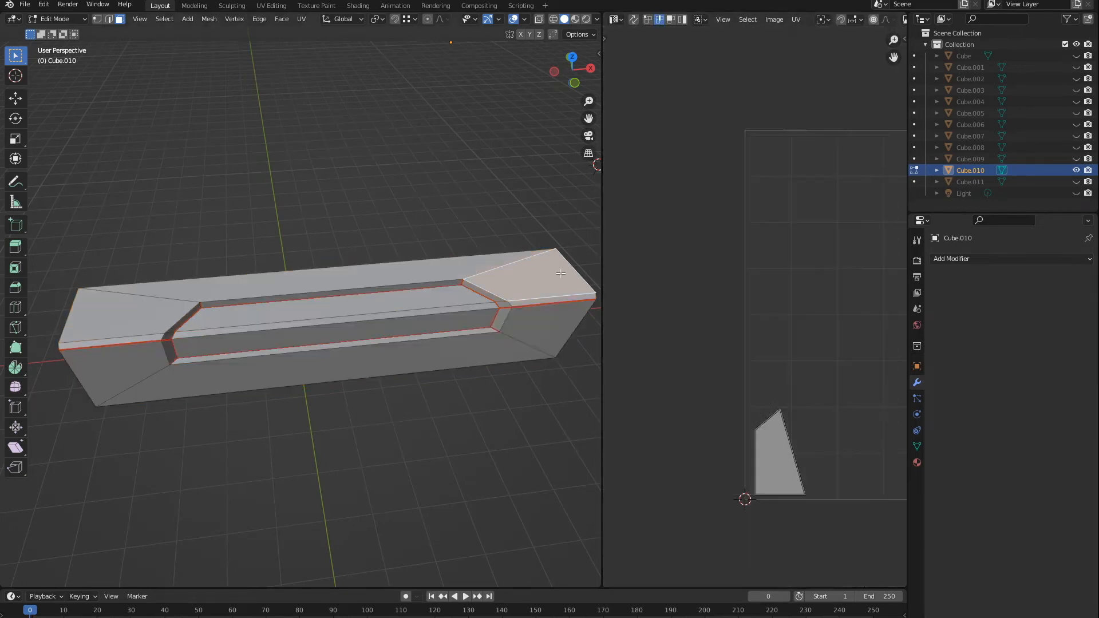
key("a")
scroll(774, 357, "down", 2)
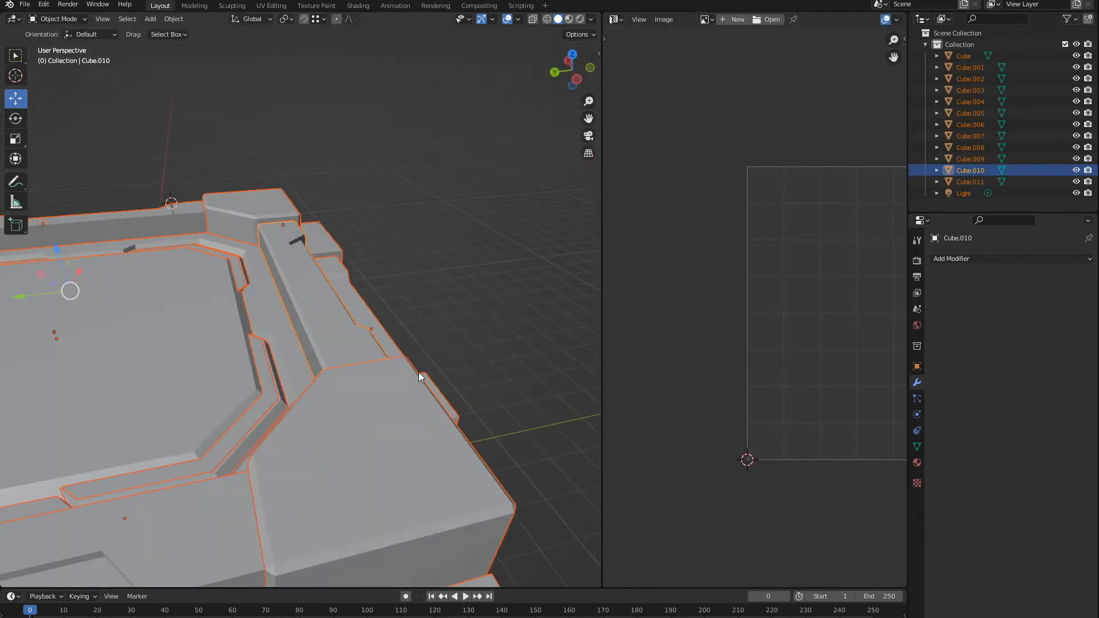
left_click(337, 328)
scroll(334, 324, "up", 3)
middle_click_drag(334, 325, 356, 308)
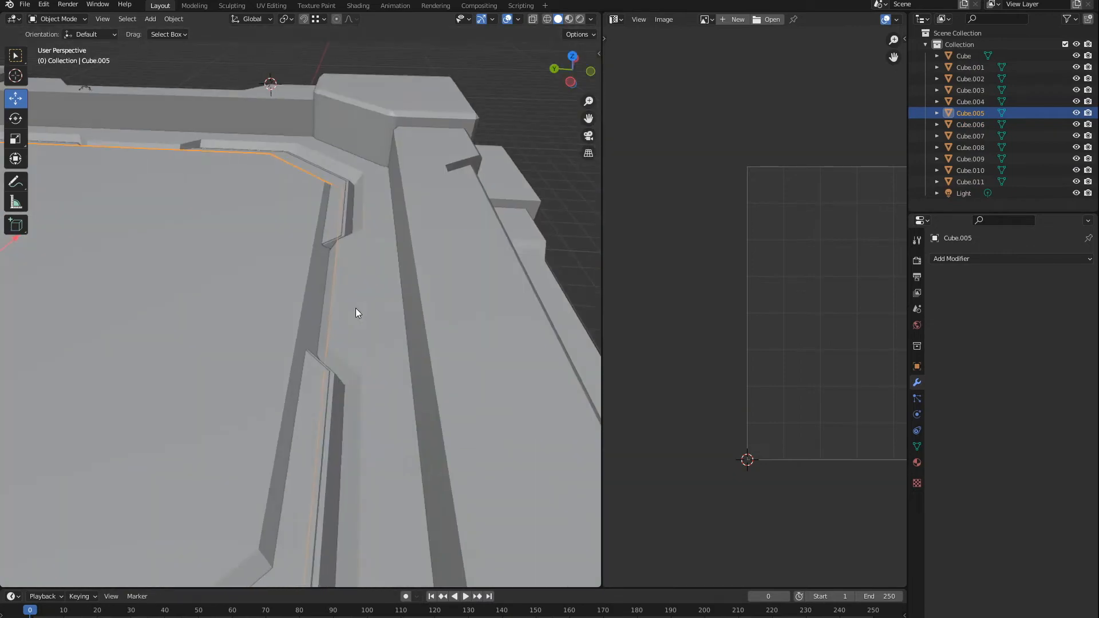
left_click(331, 221)
key("h")
middle_click_drag(332, 222, 441, 200)
Delete the outdated beam on the crate's top frame, keeping the unwrapped one
left_click(356, 421)
key("Tab")
scroll(356, 421, "up", 2)
middle_click_drag(356, 421, 361, 446)
left_click(436, 400)
key("Tab")
key("Delete")
scroll(380, 269, "down", 4)
scroll(382, 270, "up", 3)
Snap the 3D cursor to the front corner block's outer corner and set the unwrapped beam's origin to it
middle_click_drag(382, 270, 404, 290)
left_click(385, 280)
scroll(384, 278, "down", 4)
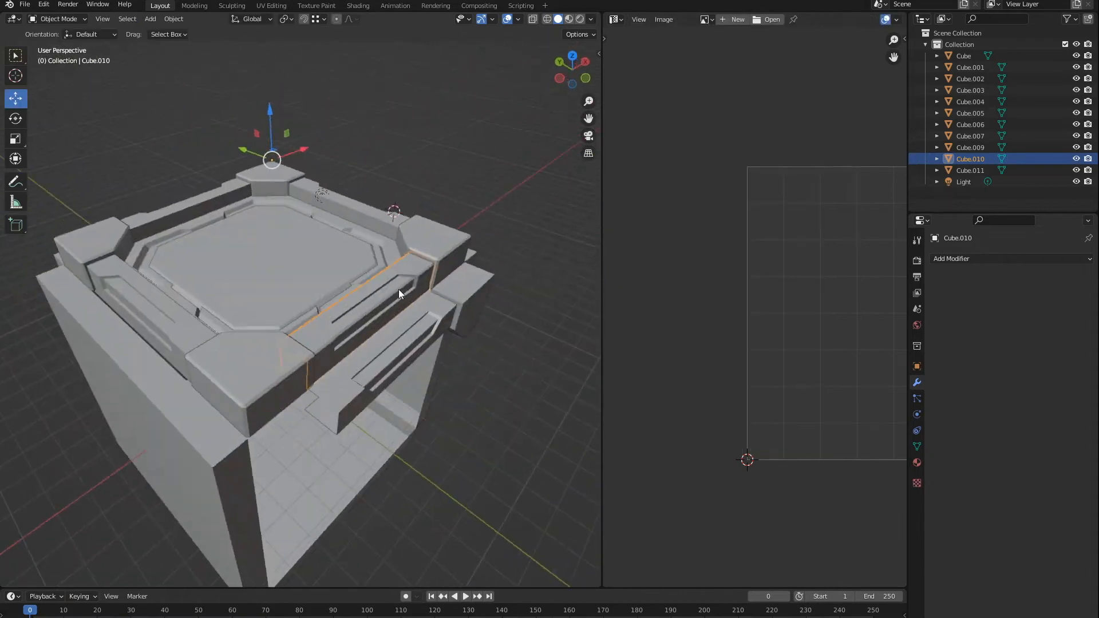
scroll(403, 291, "up", 1)
middle_click_drag(383, 358, 435, 323, "shift")
left_click(321, 355)
key("Tab")
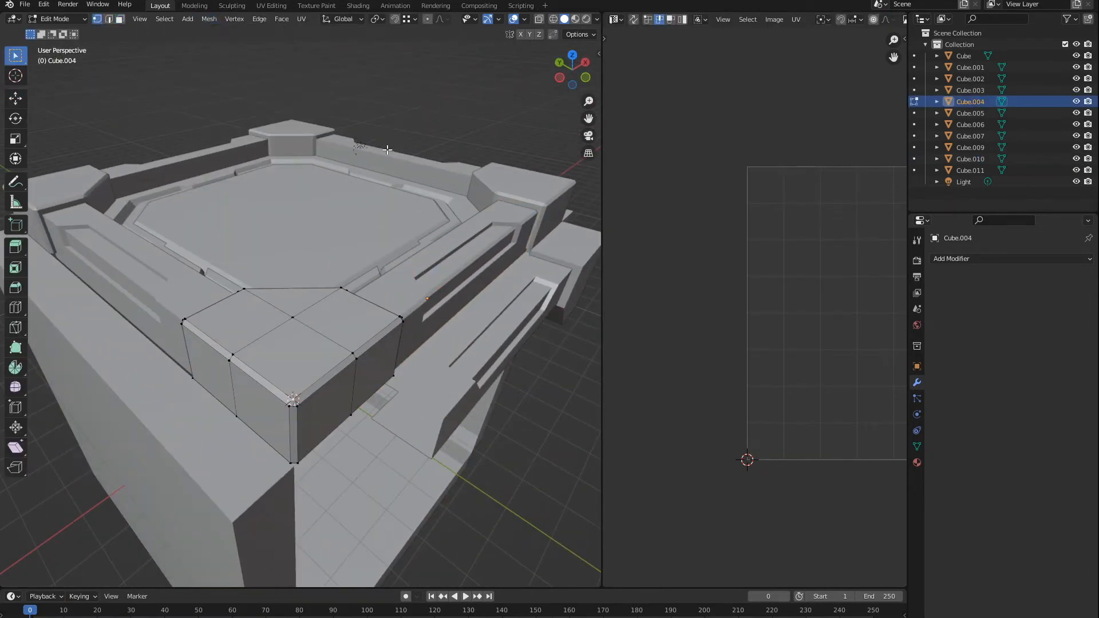
left_click(359, 105)
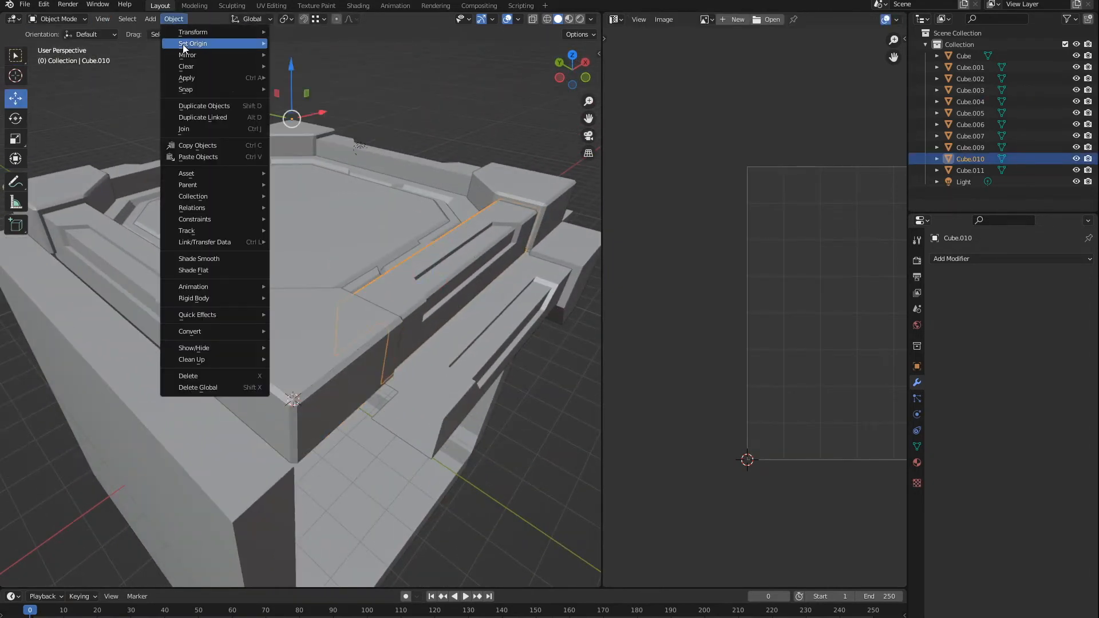
Replace the adjacent side's old beam with a duplicate of the unwrapped beam, moved along X and rotated 90° about Z
left_click(241, 294)
key("Delete")
left_click(389, 312)
scroll(395, 320, "down", 3)
middle_click_drag(408, 332, 329, 397)
key("shift+d")
key("x")
left_click(496, 361)
type("rz90")
key("Return")
scroll(383, 85, "up", 4)
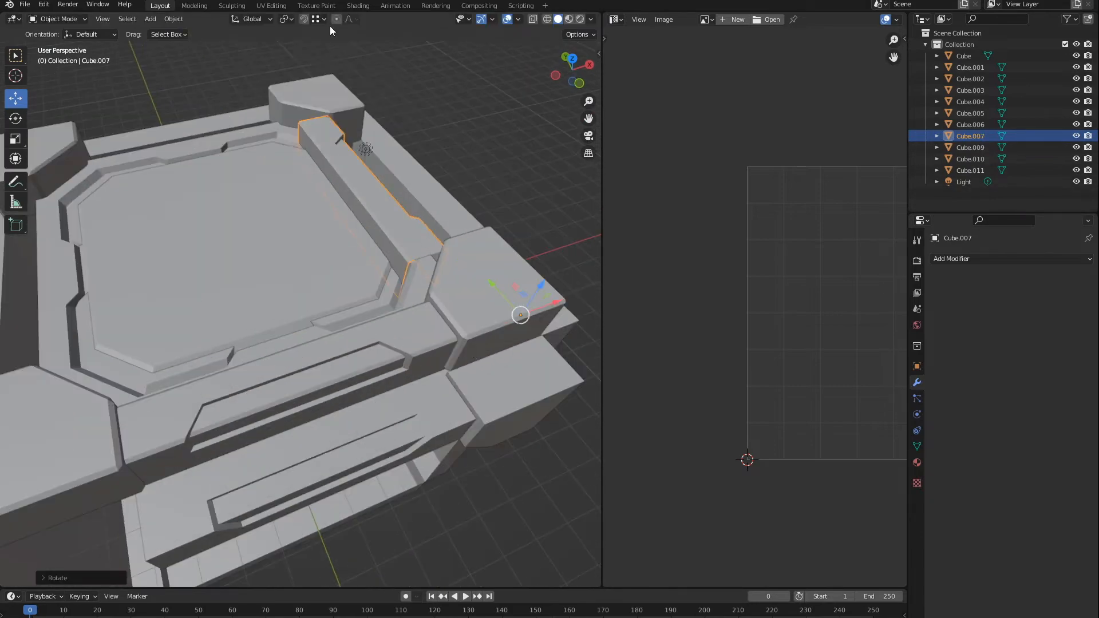
Move the rotated beam copy with snapping so it fits between the two corner blocks on its side
scroll(564, 309, "up", 5)
key("g")
left_click(536, 222)
scroll(526, 235, "down", 5)
middle_click_drag(516, 252, 394, 383)
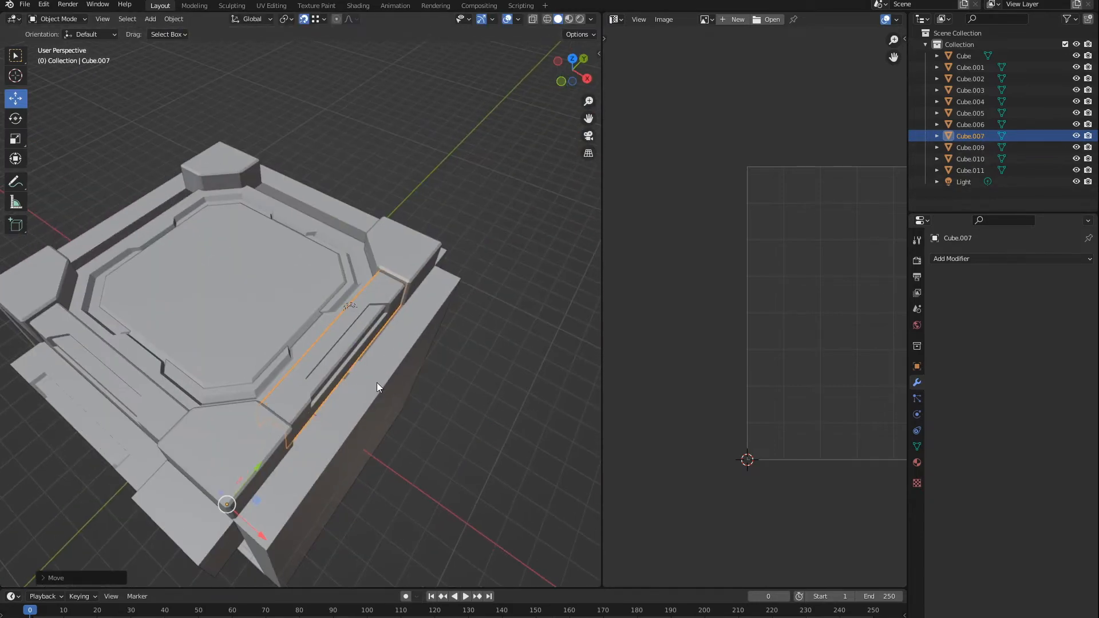
Duplicate the placed beam towards the following corner for the third side and rotate it 90° about Z
key("shift+d")
left_click(440, 247)
middle_click_drag(389, 312, 358, 331)
key("r")
key("z")
key("9")
key("0")
key("Return")
Rotate another beam copy 90° about Z to complete the fourth side of the top frame
middle_click_drag(504, 309, 372, 338)
scroll(320, 349, "down", 2)
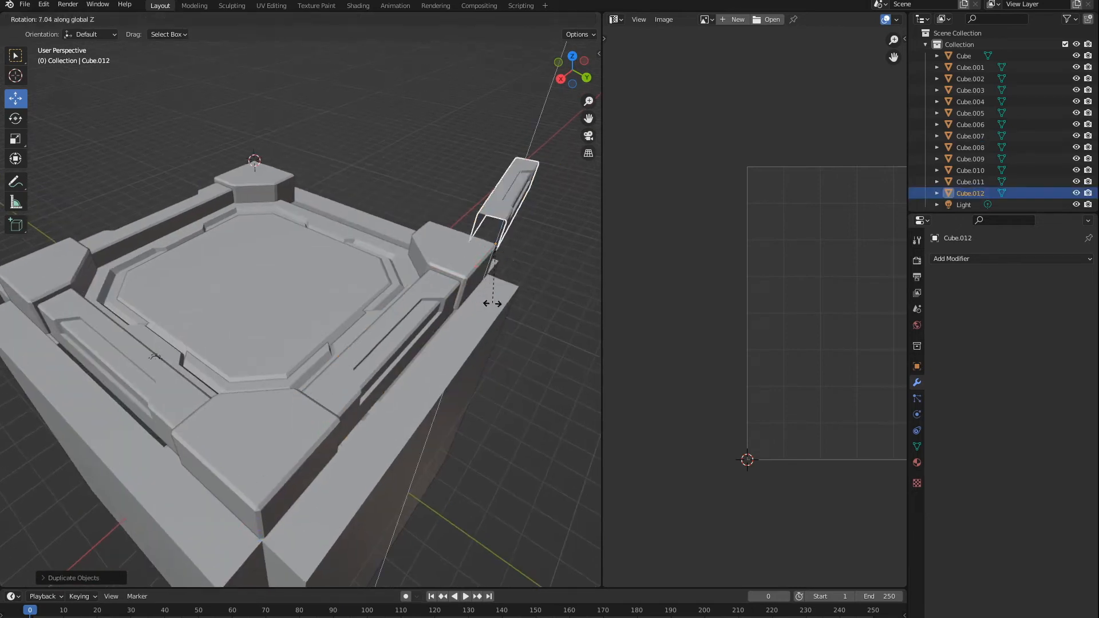
type("90")
key("Return")
scroll(471, 355, "down", 3)
left_click(454, 407)
middle_click_drag(454, 407, 441, 294)
Move the front beam's whole UV layout by 1 along Y
left_click(247, 418)
key("Tab")
scroll(790, 338, "down", 4)
key("4")
key("a")
key("g")
key("y")
key("1")
key("Return")
key("Tab")
Shift the UV layouts of the back beam and the adjoining side beam clear of the other beams' islands
left_click(309, 255)
key("Tab")
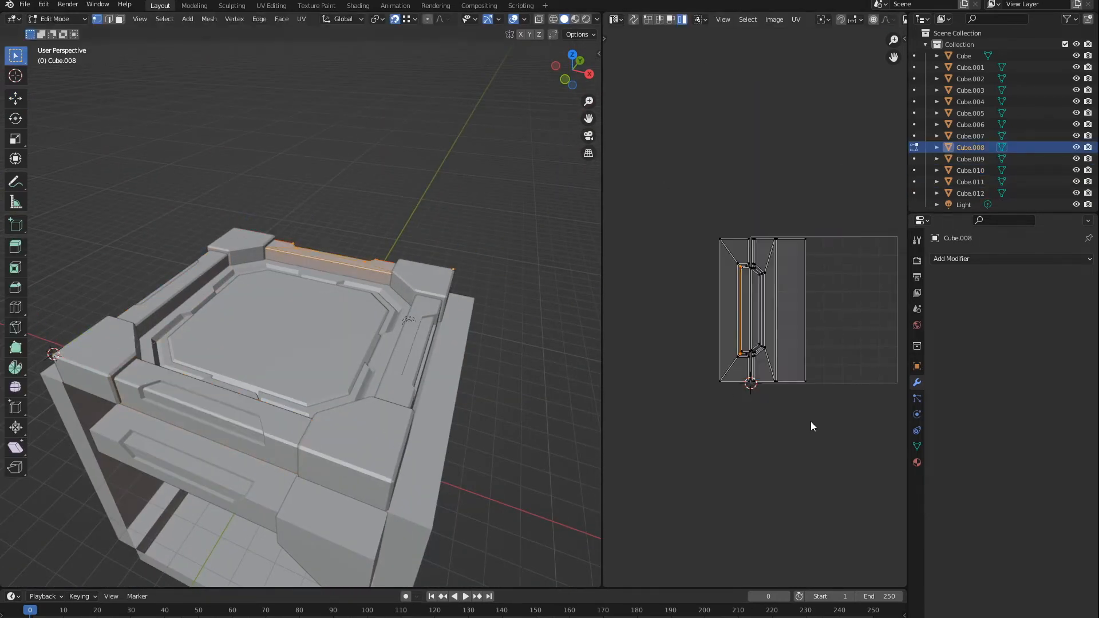
key("Tab")
middle_click_drag(487, 360, 435, 361)
left_click(400, 362)
key("Tab")
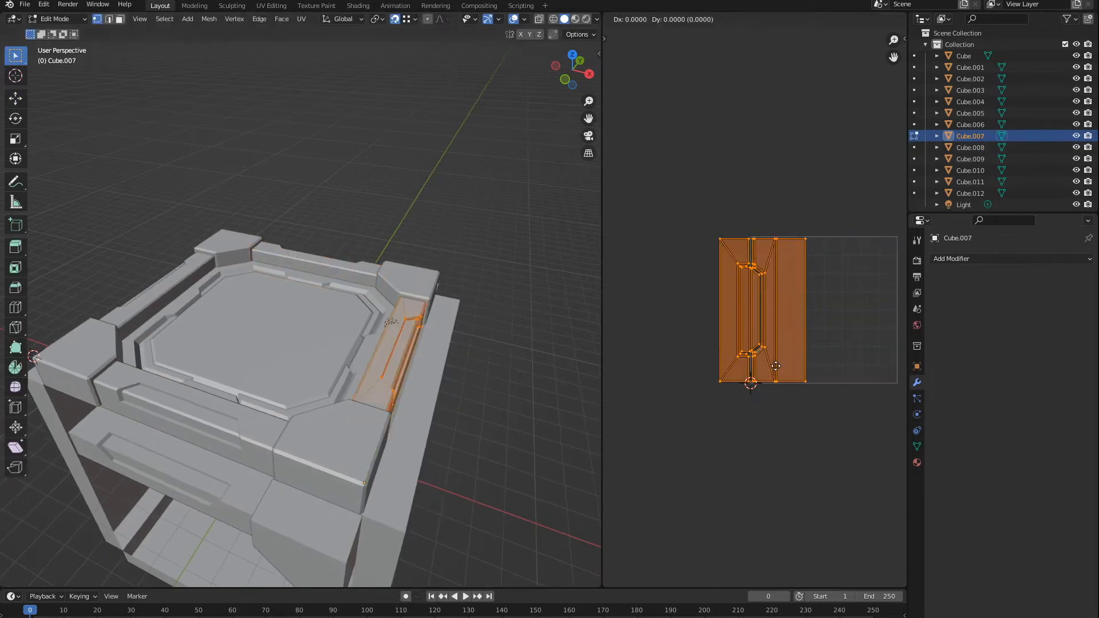
key("g")
key("y")
left_click(738, 311)
key("Tab")
Join the four top-frame beams into one object and open their combined UV layout
left_click(246, 417, "shift")
left_click(162, 289, "shift")
left_click(276, 252, "shift")
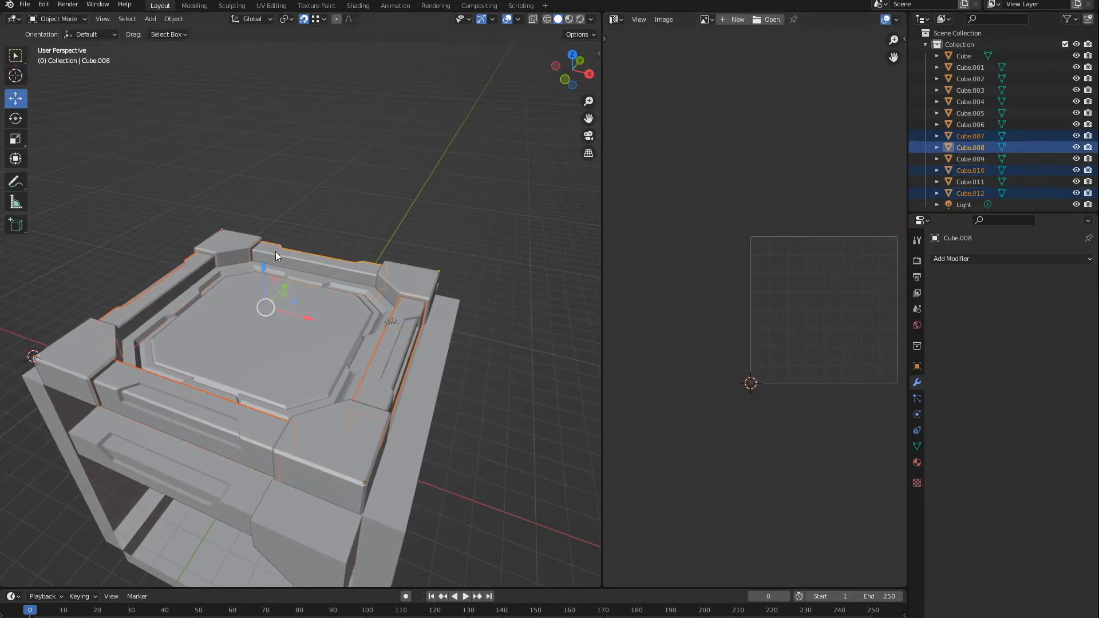
middle_click_drag(254, 197, 313, 261)
key("ctrl+j")
key("Tab")
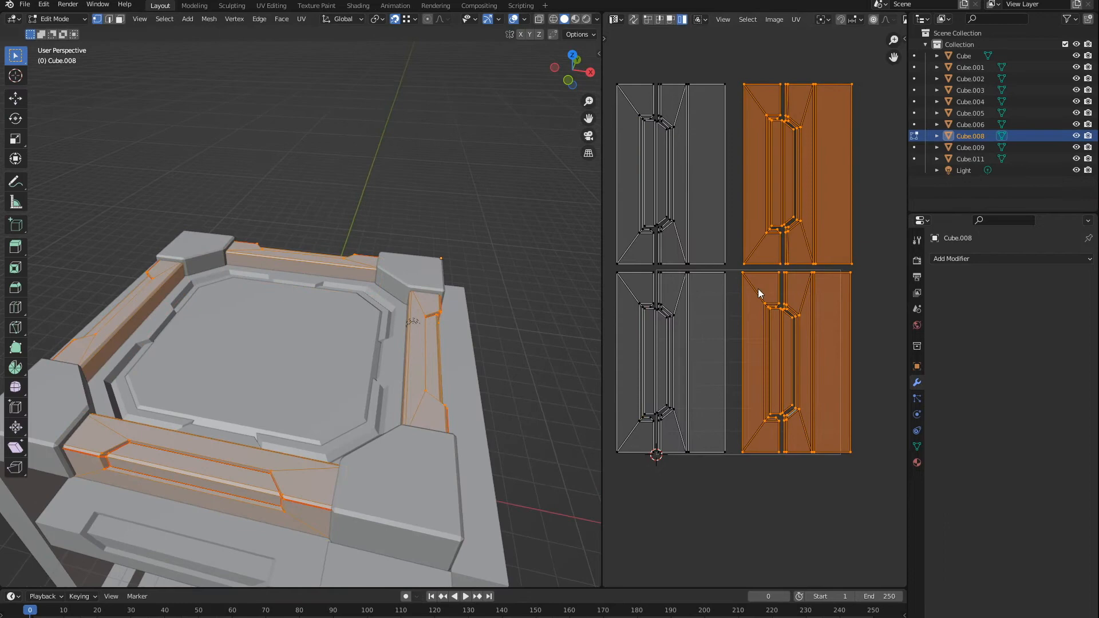
scroll(749, 289, "down", 3)
Enlarge the 3D view and check the front corner block's mesh and UV layout
left_click_drag(602, 286, 701, 275)
key("Tab")
left_click(453, 443)
key("Tab")
middle_click_drag(453, 443, 401, 435)
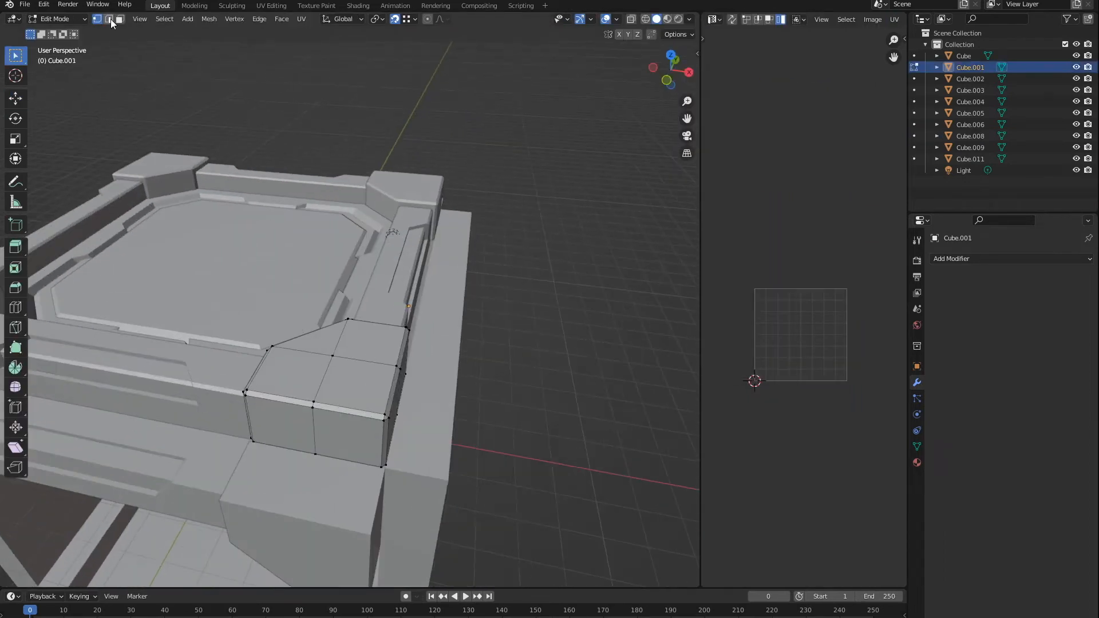
middle_click_drag(447, 252, 521, 243)
key("Tab")
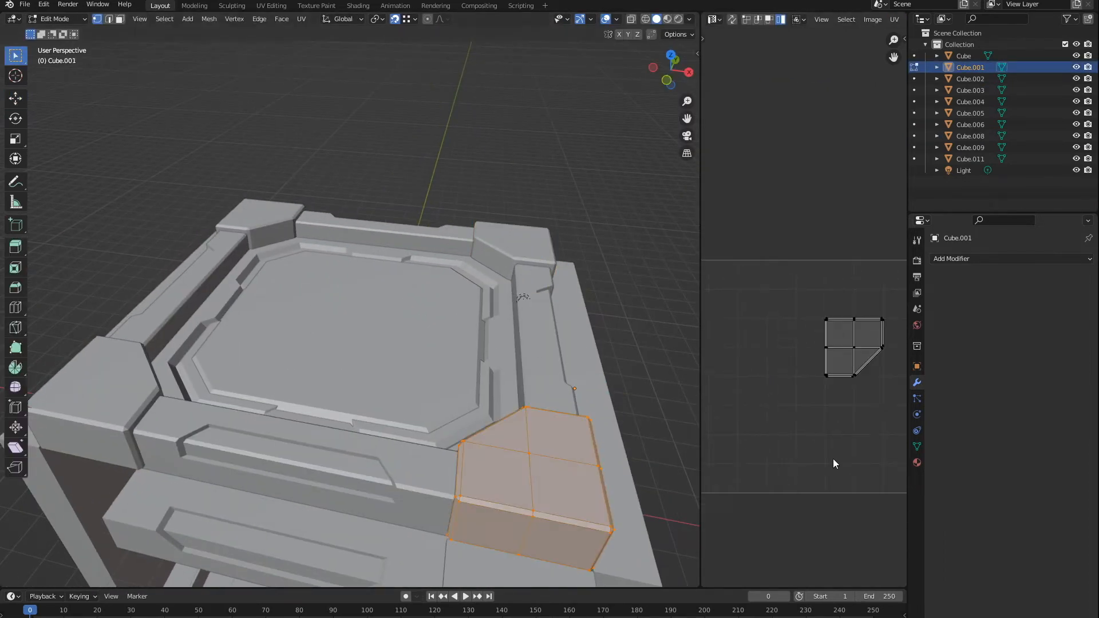
key("Tab")
Add the other three top corner blocks to the selection and join all four into one object
left_click(518, 246, "shift")
left_click(258, 215, "shift")
left_click(97, 386, "shift")
left_click(173, 19)
left_click(203, 128)
Remove the unneeded middle edge loops from the joined corner blocks, keeping their outer shape
middle_click_drag(367, 321, 442, 338)
scroll(442, 339, "down", 1)
scroll(442, 339, "up", 1)
left_click(442, 338)
left_click(544, 384)
left_click(576, 387)
key("Tab")
key("2")
middle_click_drag(200, 467, 400, 343)
left_click(595, 215, "alt")
left_click(583, 247, "alt+shift")
middle_click_drag(435, 309, 524, 352)
scroll(483, 317, "down", 4)
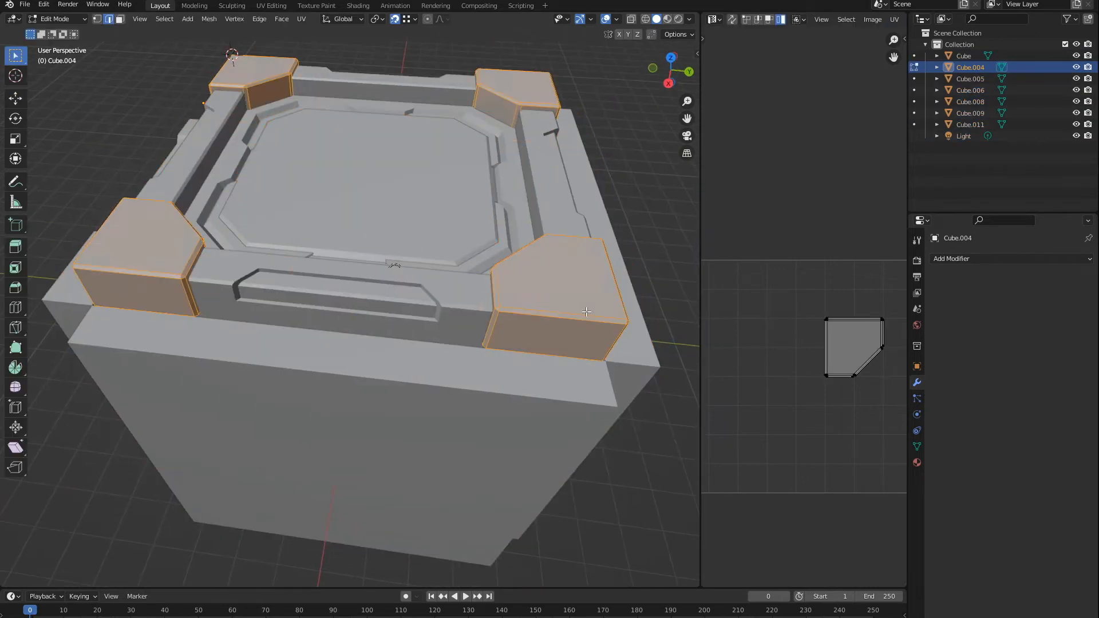
Unwrap the joined corner blocks with Smart UV Project at a 66° angle limit and an island margin of 0.02
left_click(390, 147)
left_click_drag(700, 372, 608, 372)
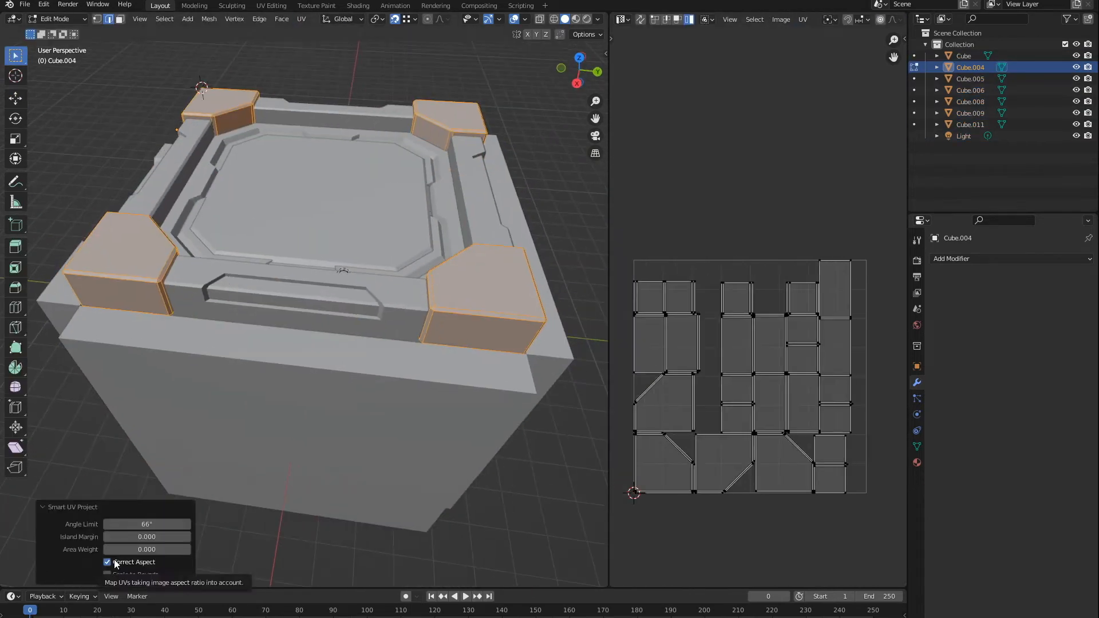
type(".02")
key("Return")
scroll(733, 390, "up", 7)
scroll(733, 390, "down", 6)
scroll(734, 390, "up", 4)
left_click(186, 537)
scroll(670, 451, "down", 3)
scroll(650, 427, "up", 1)
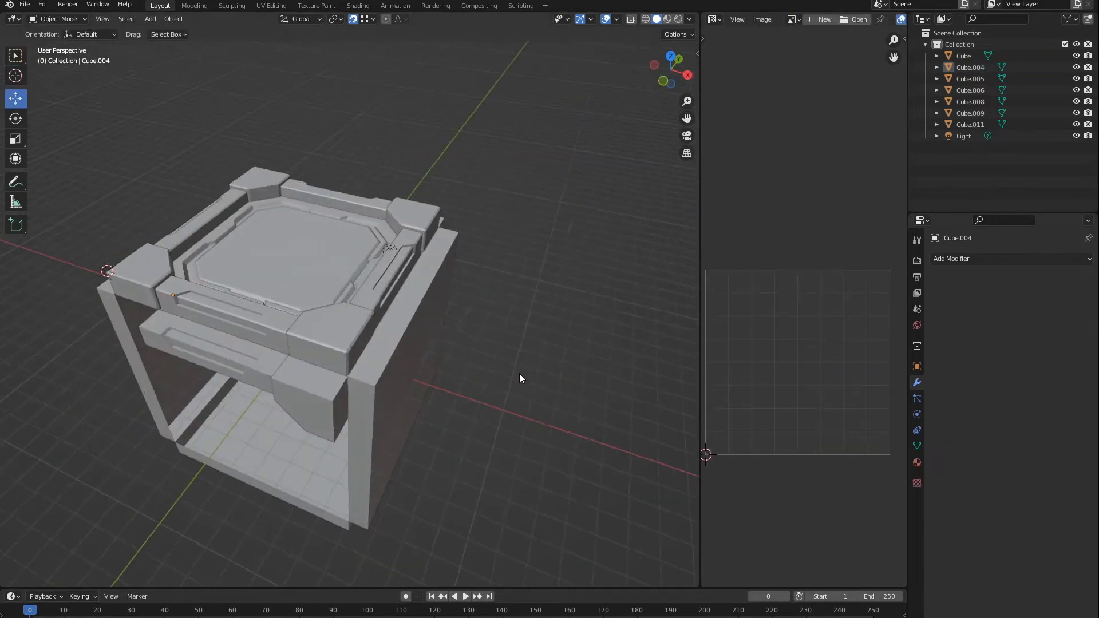
Unwrap the stepped ring around the top panel with Smart UV Project
middle_click_drag(520, 376, 374, 338)
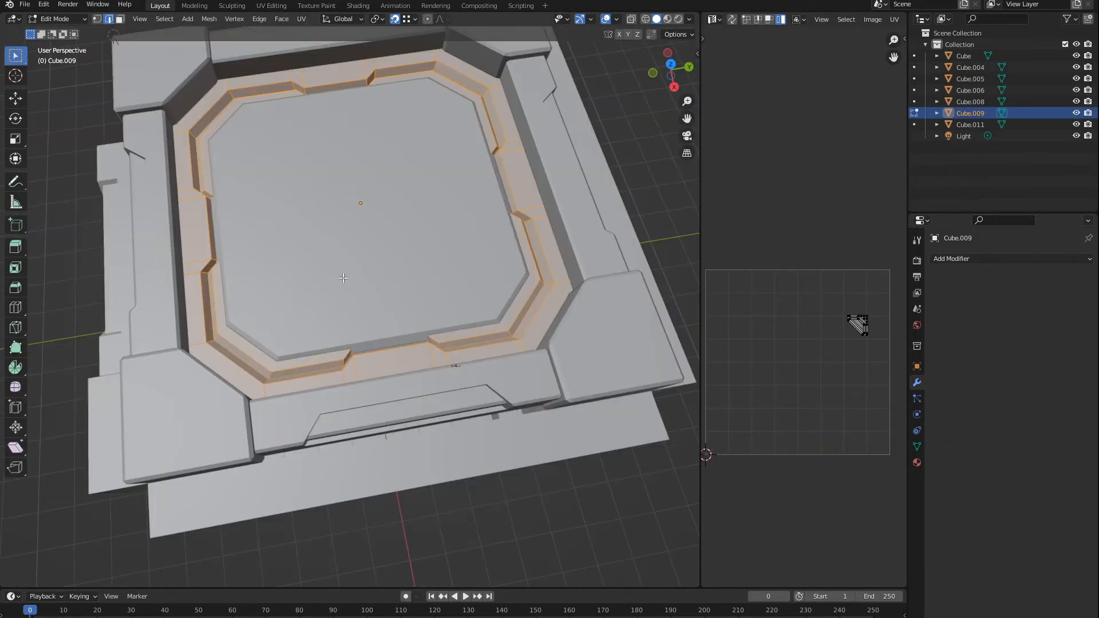
left_click(308, 138)
scroll(722, 342, "up", 3)
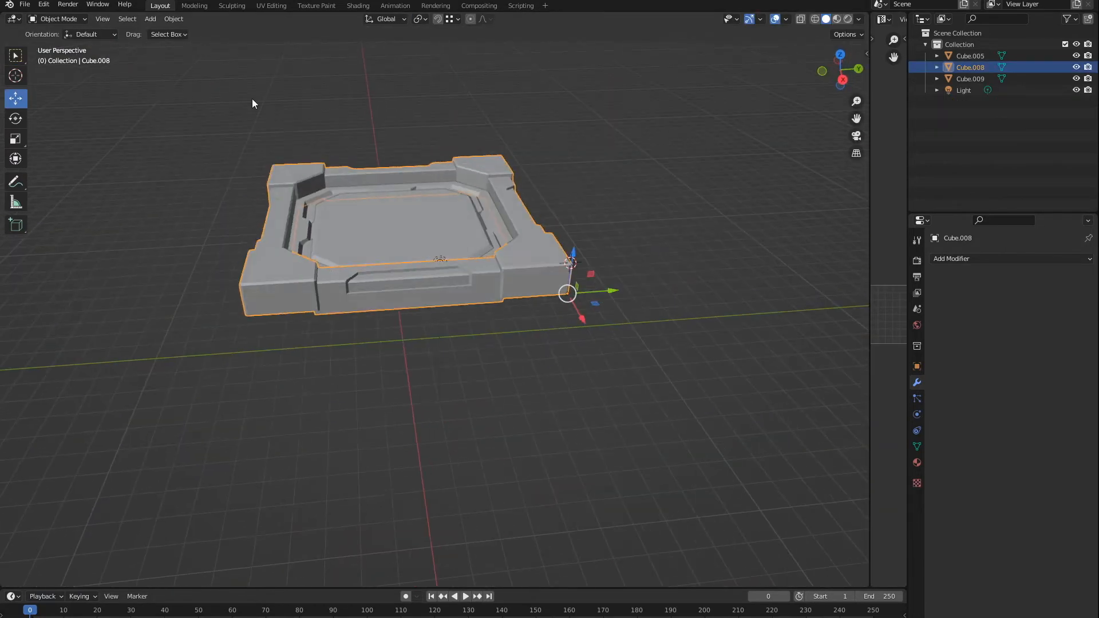
Duplicate the joined top frame and rotate the copy 90° about X to make a side frame
key("shift+d")
left_click(336, 351)
middle_click_drag(337, 351, 452, 338)
key("r")
key("x")
key("9")
key("0")
key("Return")
scroll(494, 360, "up", 2)
Move the side frame up to the top frame's edge and turn on snapping to seat it flush
left_click_drag(496, 359, 418, 365)
middle_click_drag(418, 364, 378, 366)
scroll(378, 366, "up", 4)
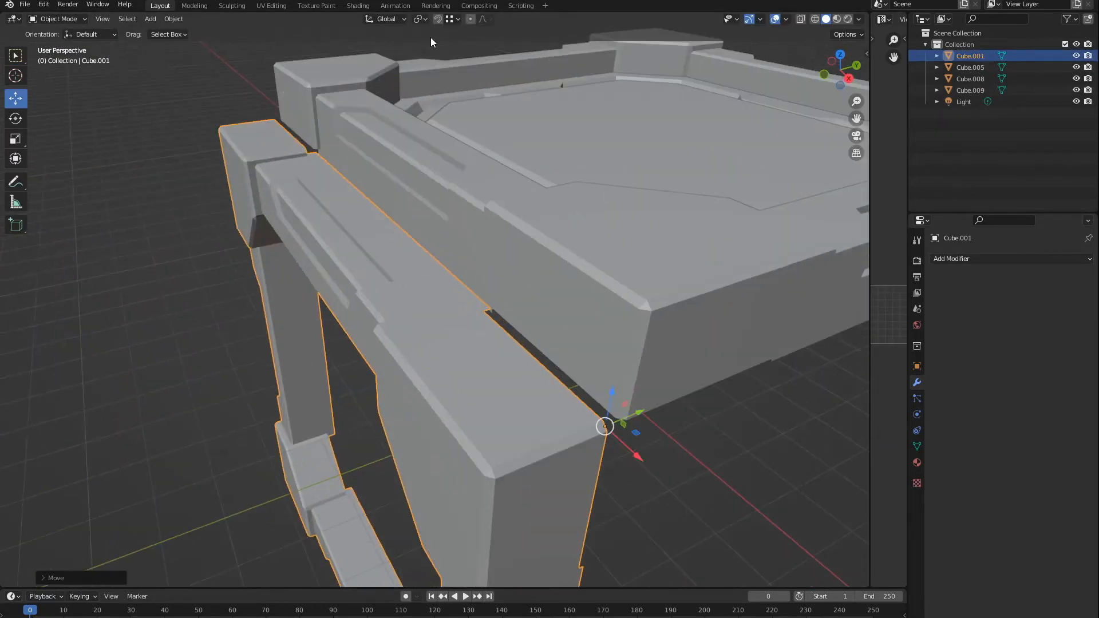
left_click(438, 19)
left_click_drag(626, 417, 669, 390)
middle_click_drag(668, 389, 447, 364)
left_click(671, 376)
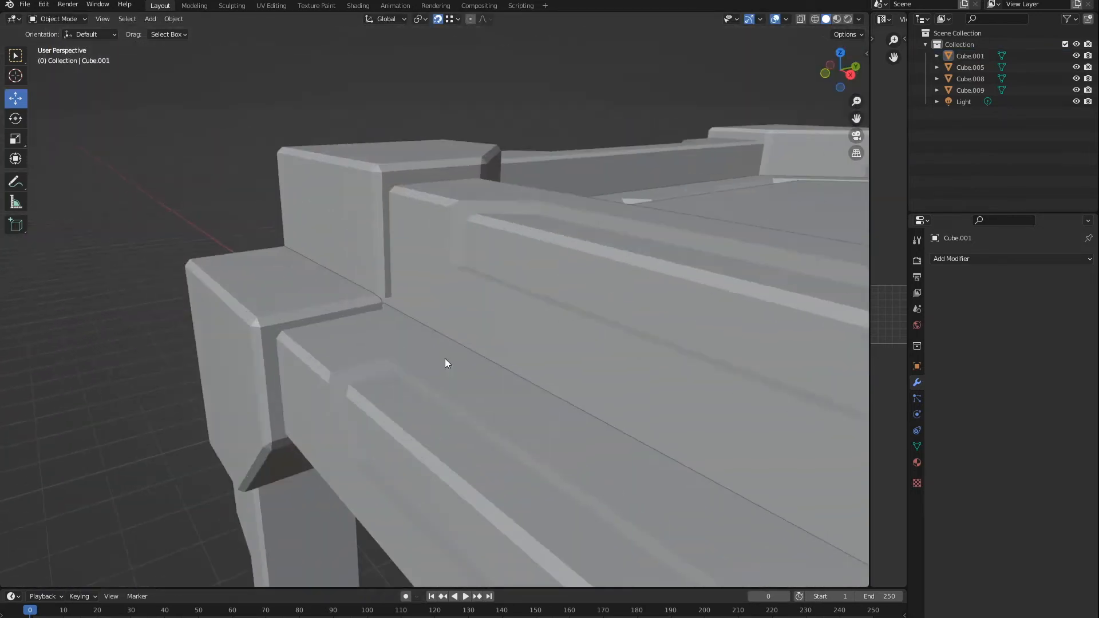
scroll(448, 366, "up", 3)
scroll(443, 367, "down", 3)
scroll(664, 379, "down", 5)
Duplicate the side frame along X and snap the copy to the crate's adjoining corner
middle_click_drag(664, 379, 554, 407)
left_click(554, 407)
key("shift+d")
key("x")
left_click(425, 436)
scroll(429, 401, "up", 5)
key("g")
left_click(435, 355)
Rotate the second side frame -90° about Z onto the adjoining crate side
scroll(452, 361, "down", 5)
key("r")
key("z")
key("minus")
key("9")
key("0")
key("Return")
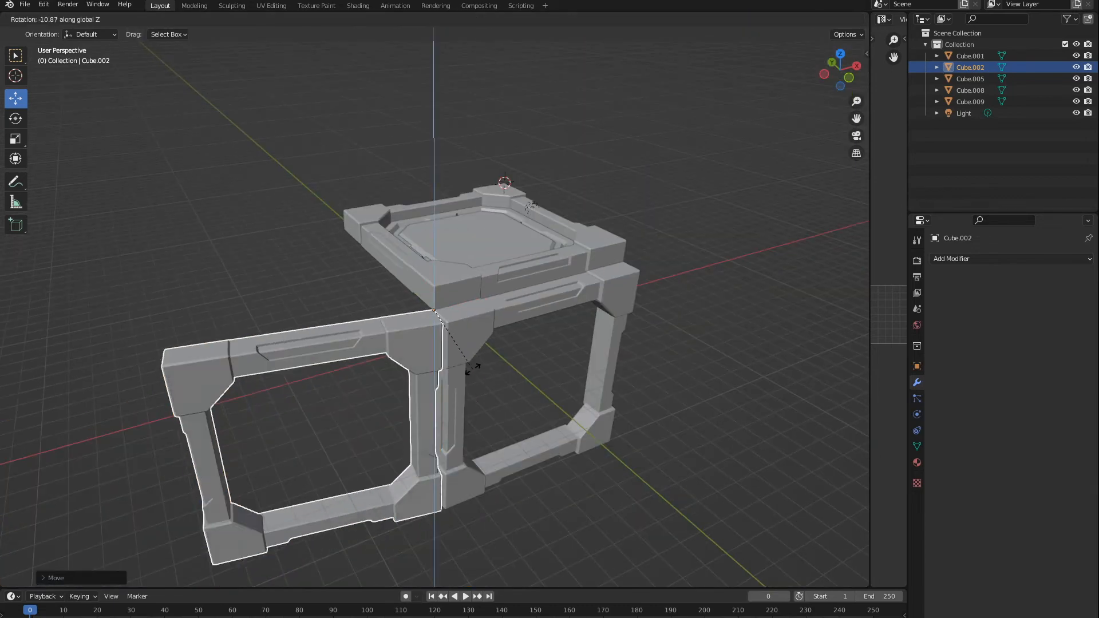
left_click(667, 447)
Hide the floor grid in the viewport overlays
middle_click_drag(621, 448, 767, 139)
left_click(862, 103)
left_click(862, 79)
left_click(785, 18)
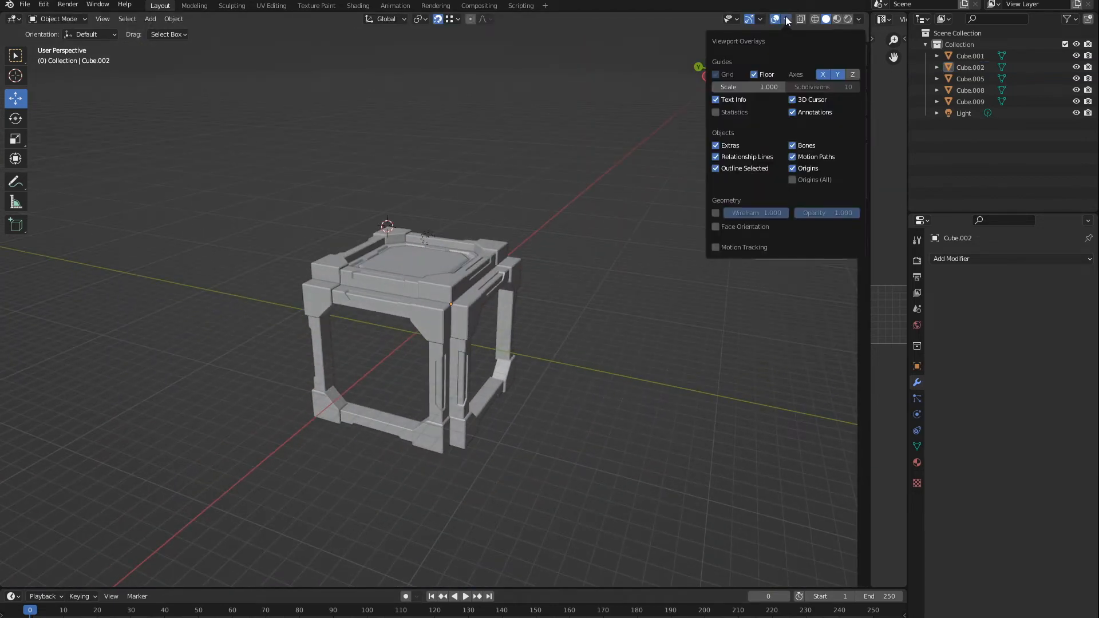
left_click(753, 75)
key("n")
Duplicate the second side frame, place the copy at the next crate corner and rotate it -90° about Z
scroll(431, 327, "up", 4)
left_click(432, 331)
middle_click_drag(431, 331, 630, 343)
scroll(500, 356, "down", 4)
key("shift+d")
left_click(355, 361)
scroll(491, 370, "down", 8)
type("rz-90")
key("Return")
middle_click_drag(507, 373, 615, 350)
scroll(586, 391, "up", 2)
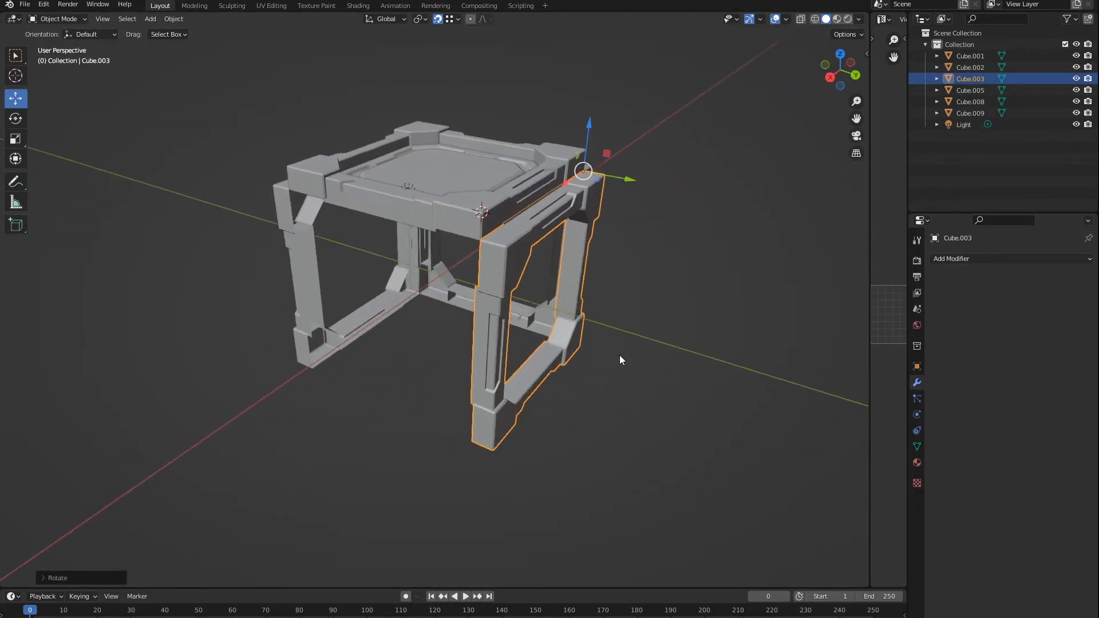
Duplicate the third side frame, snap the copy to the last crate corner and rotate it -90° about Z
key("shift+d")
left_click(443, 290)
scroll(443, 290, "up", 7)
key("g")
left_click(460, 395)
scroll(458, 389, "down", 9)
type("rz-90")
key("Return")
left_click(573, 369)
scroll(573, 369, "up", 3)
Duplicate the top frame straight down along Z to form the crate's bottom frame
middle_click_drag(573, 370, 588, 235)
left_click(485, 346)
key("shift+d")
key("z")
left_click(585, 351)
key("g")
key("z")
left_click(584, 441)
middle_click_drag(578, 344, 465, 328)
scroll(417, 338, "up", 8)
scroll(435, 378, "down", 8)
scroll(498, 404, "down", 6)
left_click(549, 397)
Duplicate the stepped ring from the top onto a side frame and rotate the copy upright about Y
scroll(550, 394, "up", 6)
middle_click_drag(551, 393, 417, 334)
left_click(643, 297)
scroll(653, 286, "down", 6)
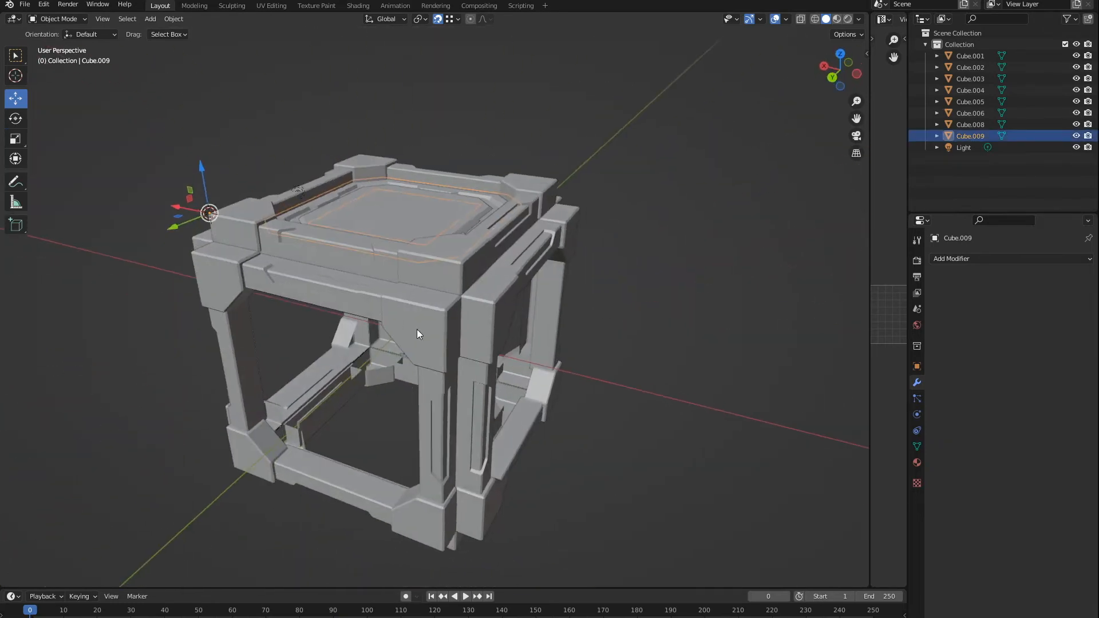
key("shift+d")
left_click(558, 379)
middle_click_drag(558, 380, 504, 363, "shift")
key("r")
key("y")
left_click(366, 423)
left_click(601, 410)
Duplicate the top's octagonal panel along X and place the copy beside the side frame holding the ring
middle_click_drag(601, 410, 325, 314)
left_click(325, 189)
key("shift+d")
key("x")
left_click(499, 375)
scroll(499, 375, "up", 5)
scroll(499, 374, "down", 5)
Rotate the panel copy -90° about Y so it stands inside the side ring
key("r")
key("y")
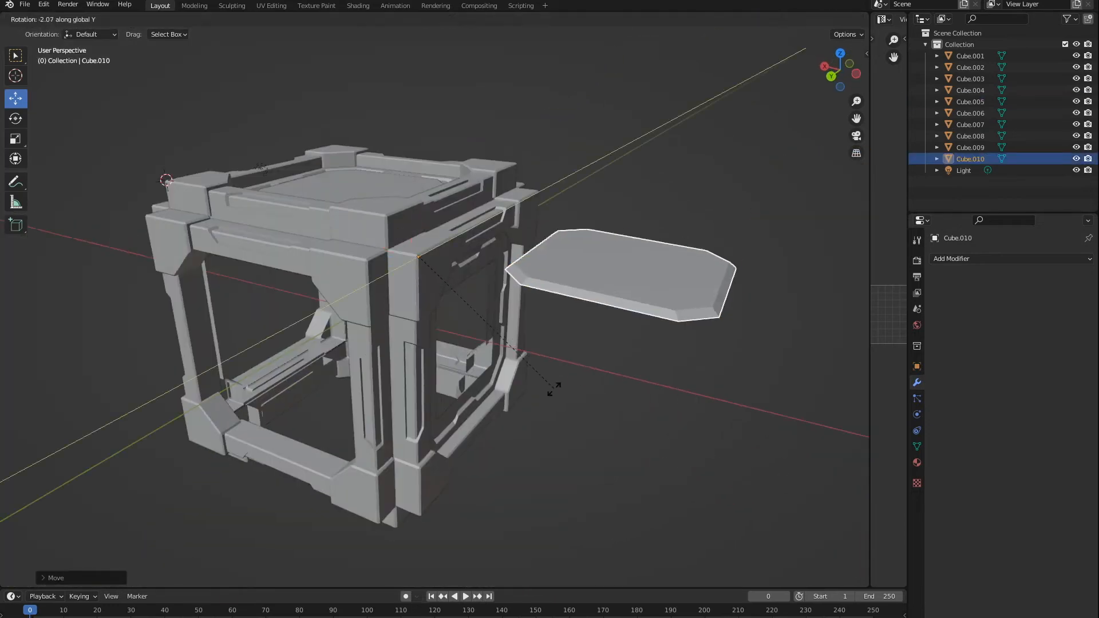
key("minus")
key("9")
key("0")
key("Return")
middle_click_drag(553, 389, 504, 444)
scroll(504, 444, "down", 4)
left_click(503, 444)
Duplicate the side ring and panel together, place the copies at the adjoining corner and rotate them about Z onto that side
scroll(503, 444, "up", 3)
left_click(479, 286)
left_click(447, 320, "shift")
middle_click_drag(544, 338, 487, 348)
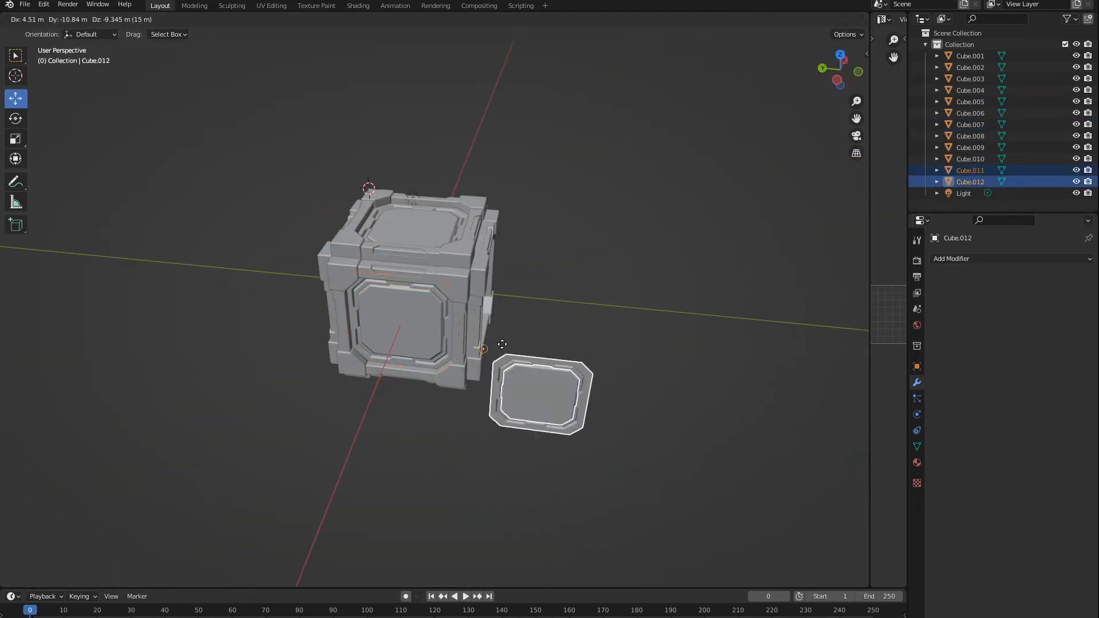
left_click(502, 344)
scroll(502, 344, "up", 3)
middle_click_drag(599, 338, 558, 342)
scroll(558, 341, "down", 3)
key("r")
key("z")
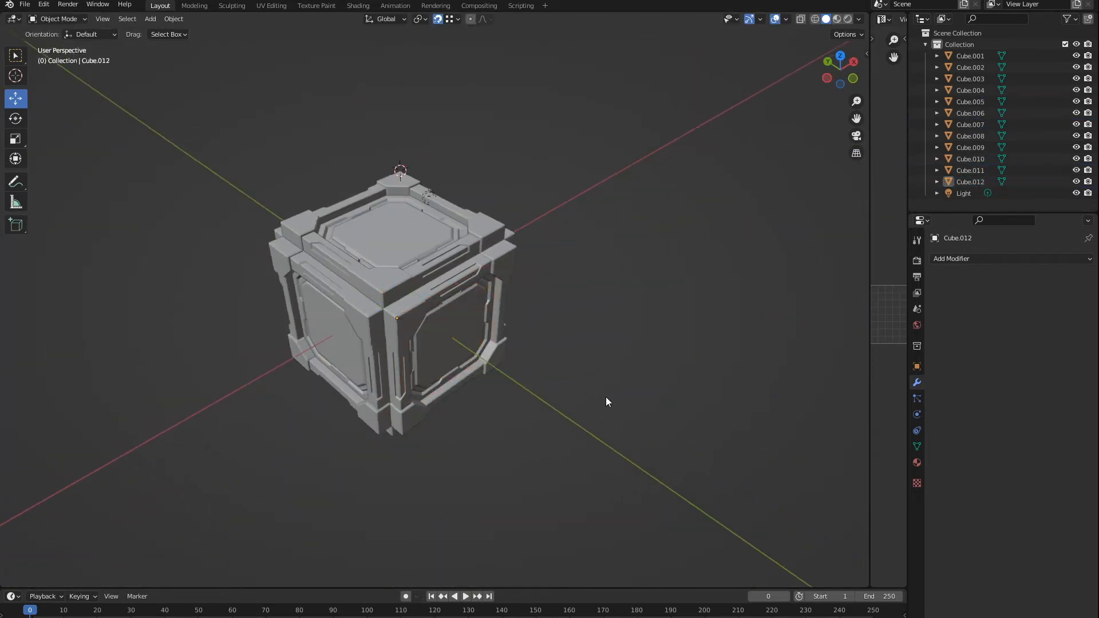
Duplicate a side's ring and panel together, move the copies along X and rotate them 90° to fit the adjoining open side
middle_click_drag(606, 401, 484, 415)
key("ctrl+z")
scroll(484, 415, "up", 2)
key("shift+d")
key("x")
left_click(595, 395)
scroll(595, 395, "down", 2)
key("g")
key("x")
left_click(554, 315)
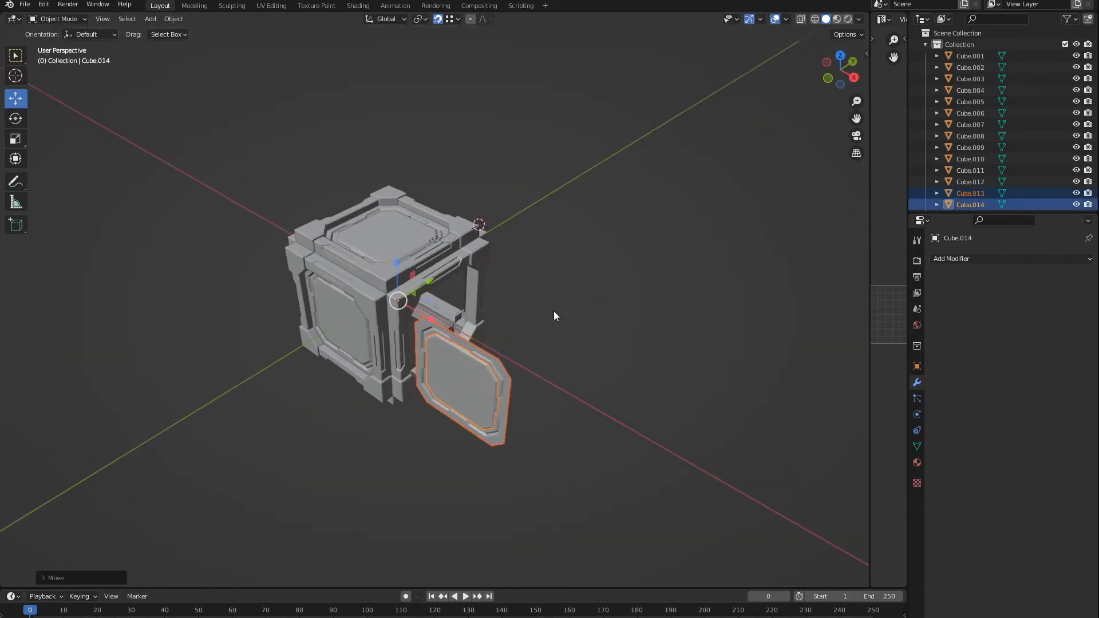
key("9")
key("0")
key("Return")
left_click(587, 279)
Duplicate the ring and panel along Y to the remaining open side and rotate the copies 90° about Z
middle_click_drag(587, 366, 744, 354)
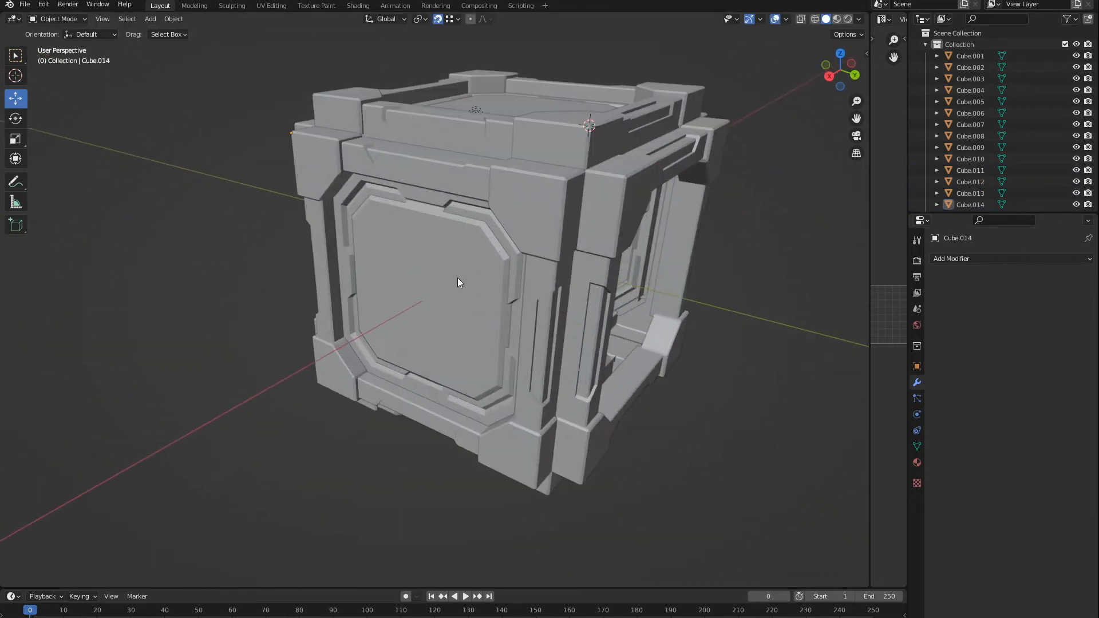
left_click(458, 200)
left_click(457, 241, "shift")
middle_click_drag(456, 241, 453, 292)
key("shift+d")
key("y")
scroll(579, 401, "up", 3)
left_click(471, 419)
scroll(471, 419, "down", 5)
scroll(471, 400, "up", 4)
key("r")
key("z")
key("9")
key("0")
key("Return")
middle_click_drag(472, 419, 524, 417)
left_click(503, 400)
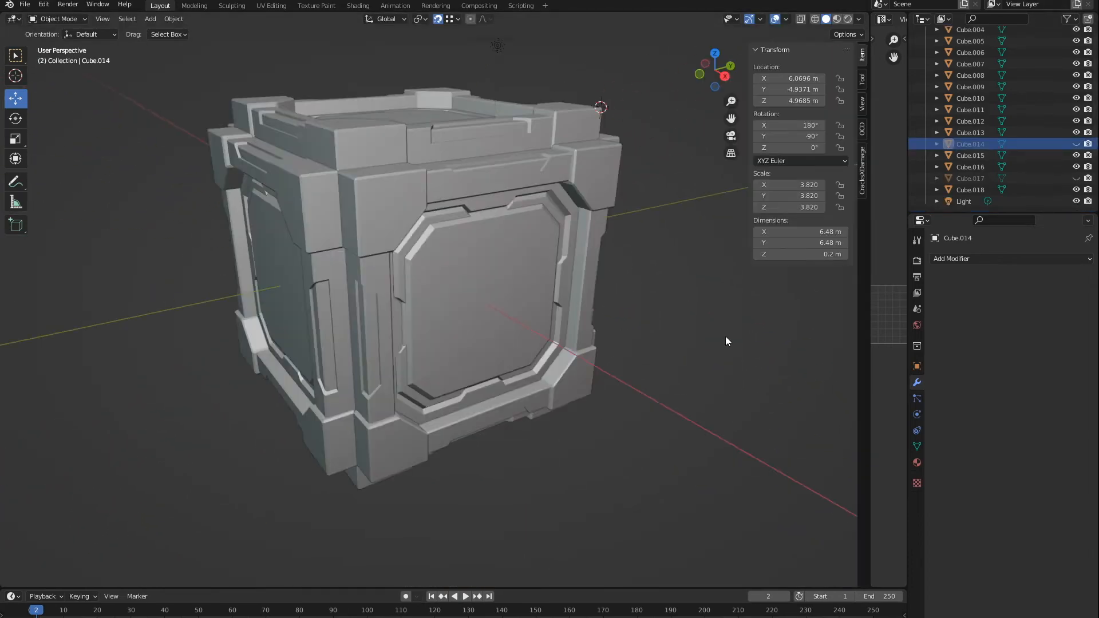
Cut a diagonal groove into the side panel with a Boolean using the diagonal bar, apply it and hide the bar
middle_click_drag(729, 327, 586, 283)
scroll(586, 283, "up", 4)
middle_click_drag(517, 352, 469, 335)
left_click(453, 329)
scroll(458, 335, "up", 3)
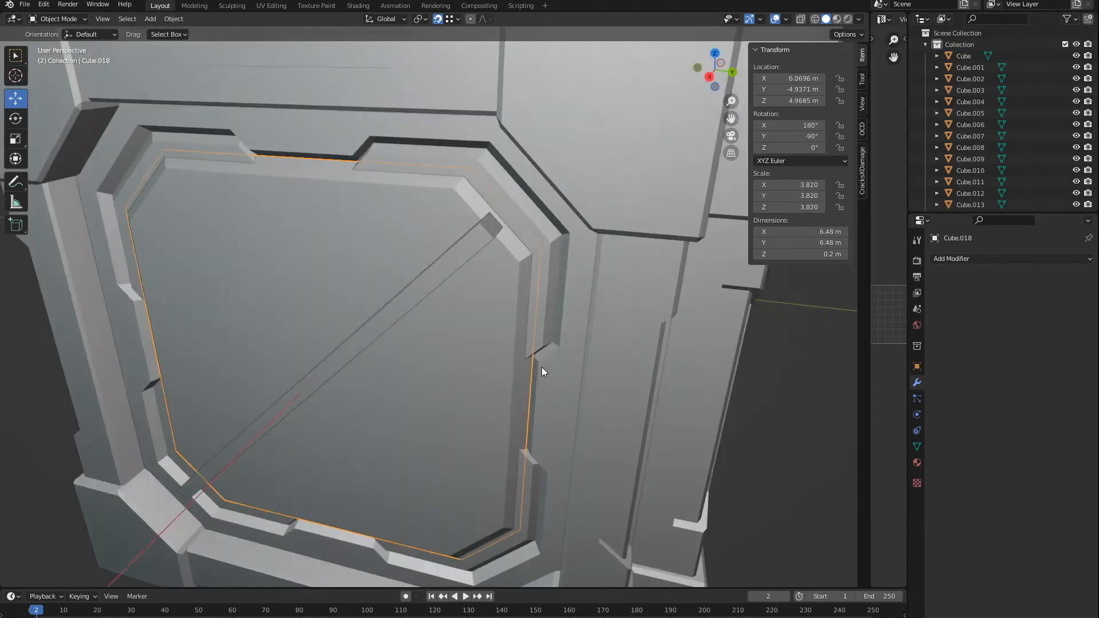
middle_click_drag(533, 377, 554, 367)
left_click(1010, 259)
left_click(891, 312)
left_click(497, 211)
middle_click_drag(496, 211, 458, 218)
key("ctrl+a")
left_click(1076, 55)
Cut a vertical groove into the panel's lower half with a Boolean Difference using the upright bar, and apply it
middle_click_drag(515, 240, 545, 321)
scroll(522, 319, "down", 3)
scroll(574, 304, "up", 5)
scroll(599, 321, "down", 5)
left_click(1011, 259)
left_click(884, 313)
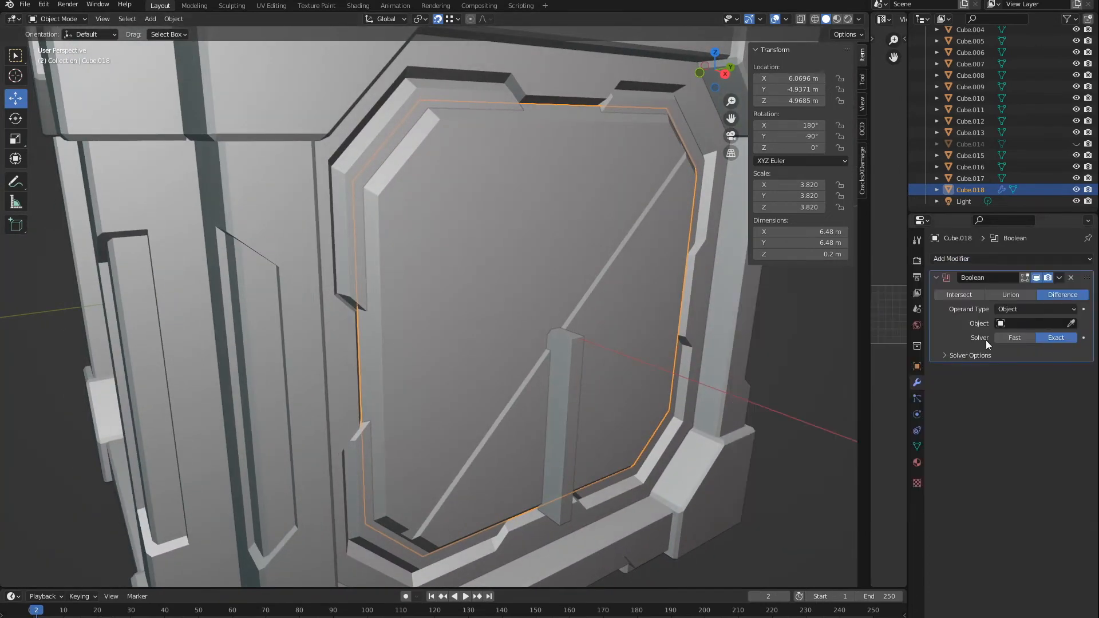
key("ctrl+a")
Isolate the grooved panel by hiding all other objects and open its mesh for editing
middle_click_drag(752, 301, 592, 312)
key("Tab")
scroll(592, 312, "up", 8)
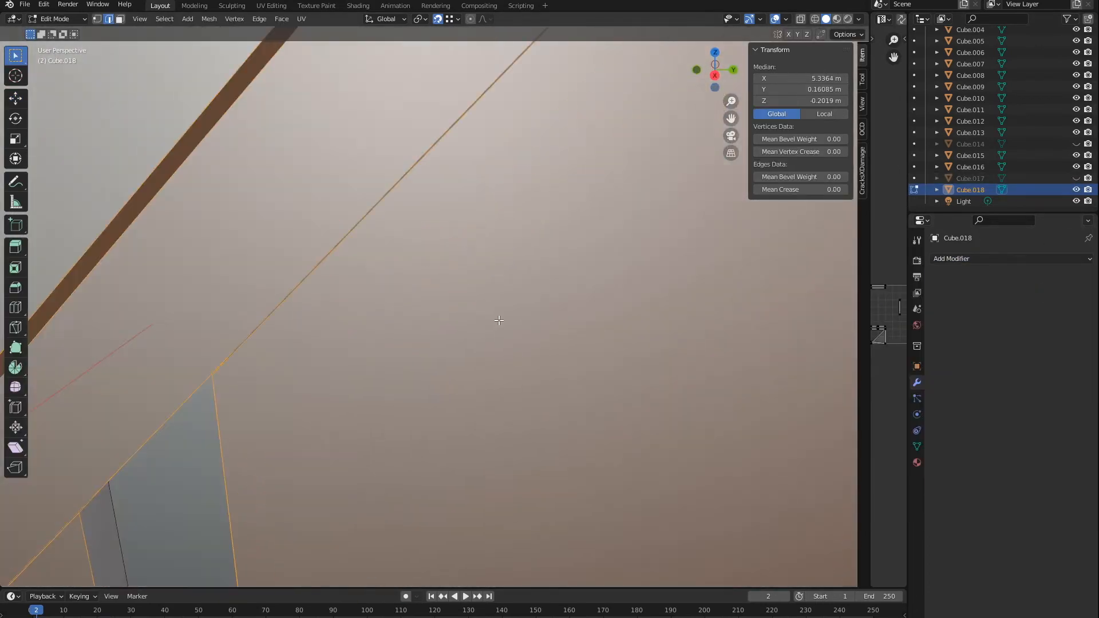
scroll(461, 461, "down", 10)
middle_click_drag(462, 461, 395, 354)
key("Tab")
key("shift+h")
key("Tab")
Try to knife-cut the panel along the diagonal groove where it meets the vertical one, and undo the cut
left_click(23, 326)
middle_click_drag(427, 209, 458, 240)
scroll(458, 240, "up", 1)
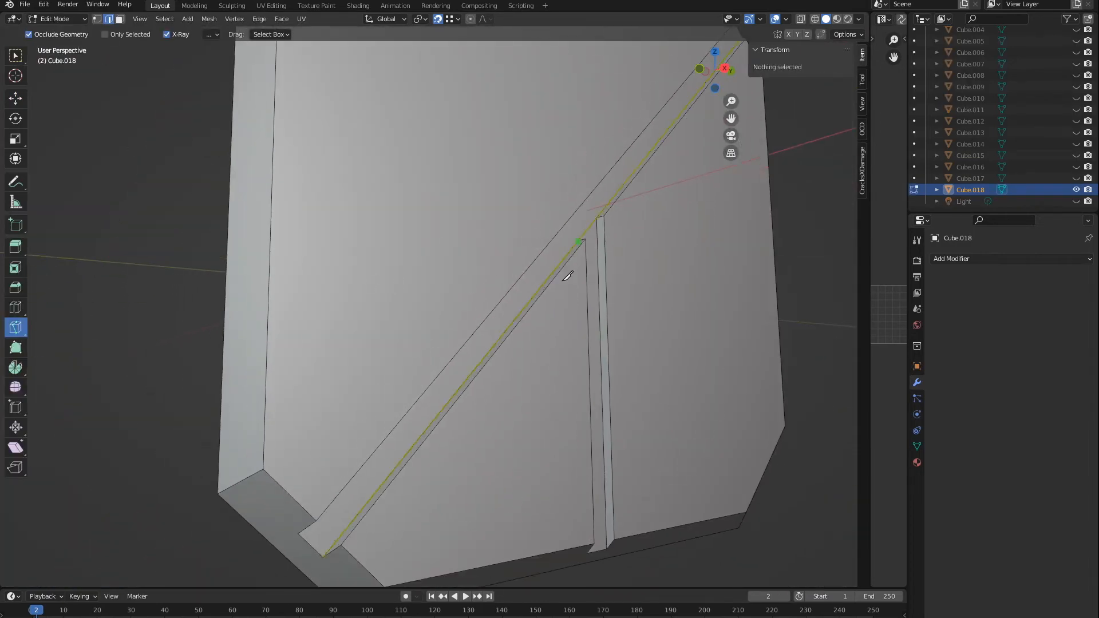
key("Escape")
middle_click_drag(277, 505, 267, 483)
scroll(684, 198, "up", 1)
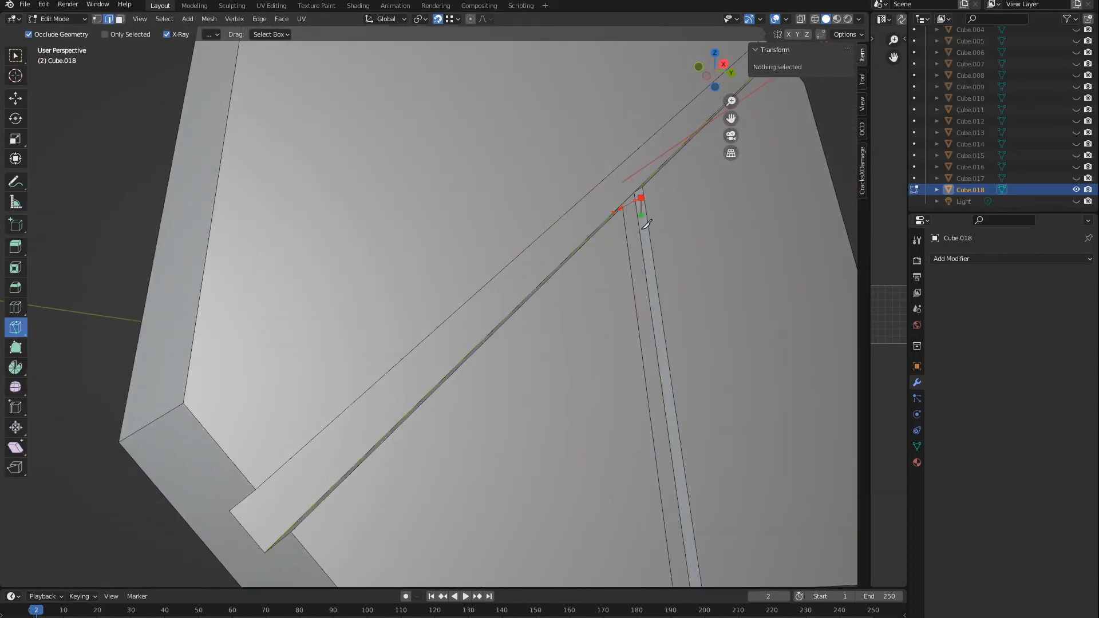
middle_click_drag(657, 237, 657, 240)
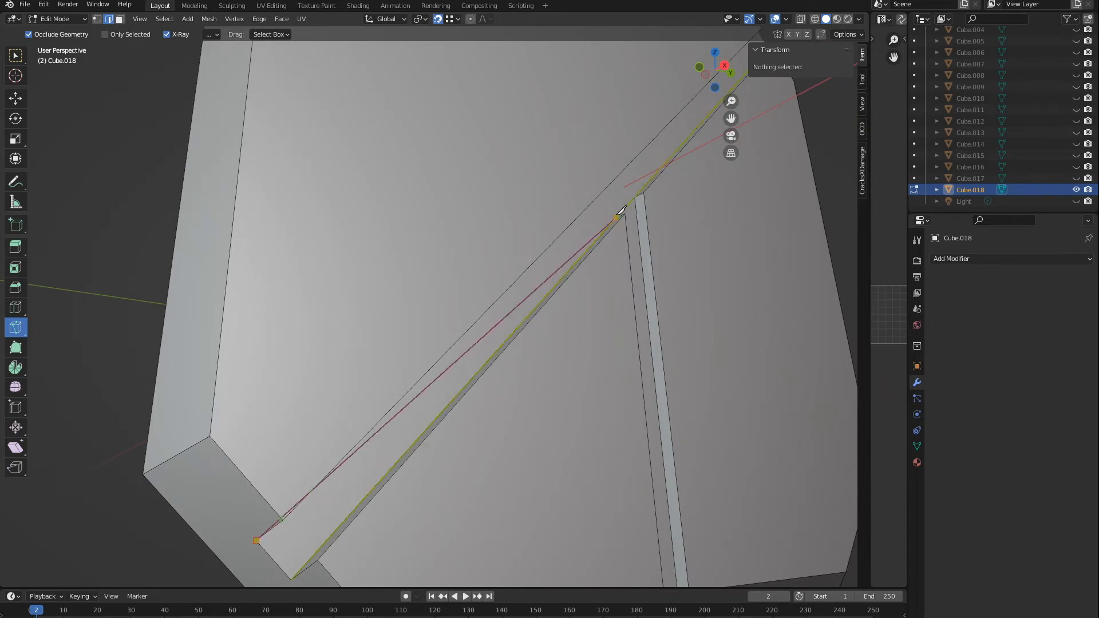
key("Return")
mouse_move(599, 247)
middle_mouse_down()
mouse_move(571, 252)
mouse_move(598, 240)
middle_mouse_up()
key("ctrl+z")
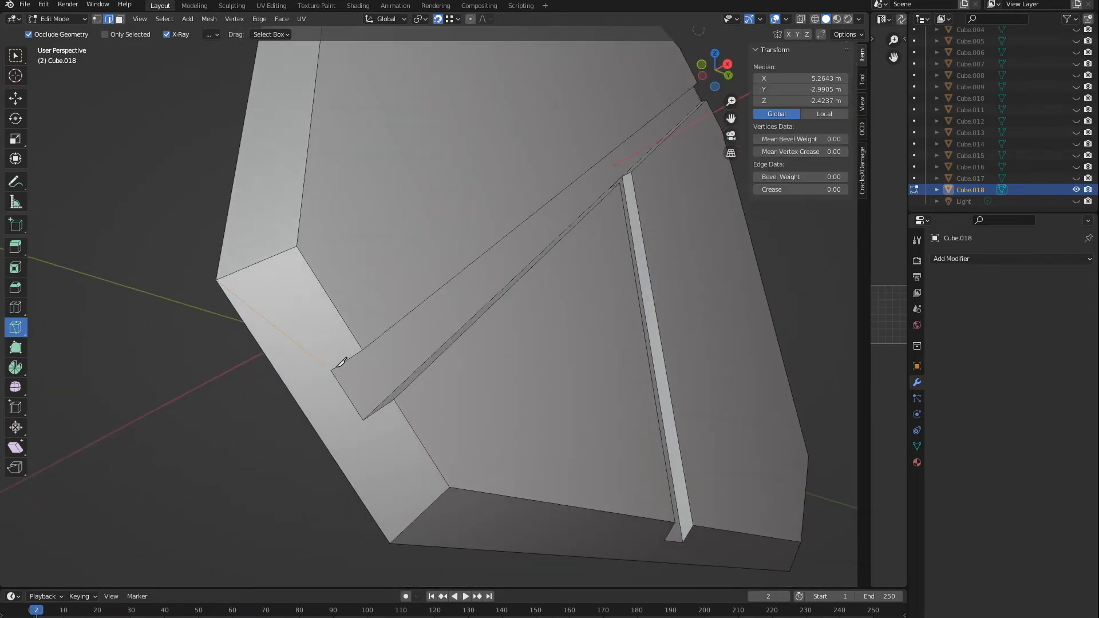
Knife-cut edges across the panel's rim faces, connecting the groove ends to the neighbouring outer corners
left_click(390, 543)
middle_click_drag(390, 542, 329, 567)
left_click(612, 429)
middle_click_drag(646, 429, 398, 402, "shift")
left_click(394, 402)
left_click(696, 451)
key("Return")
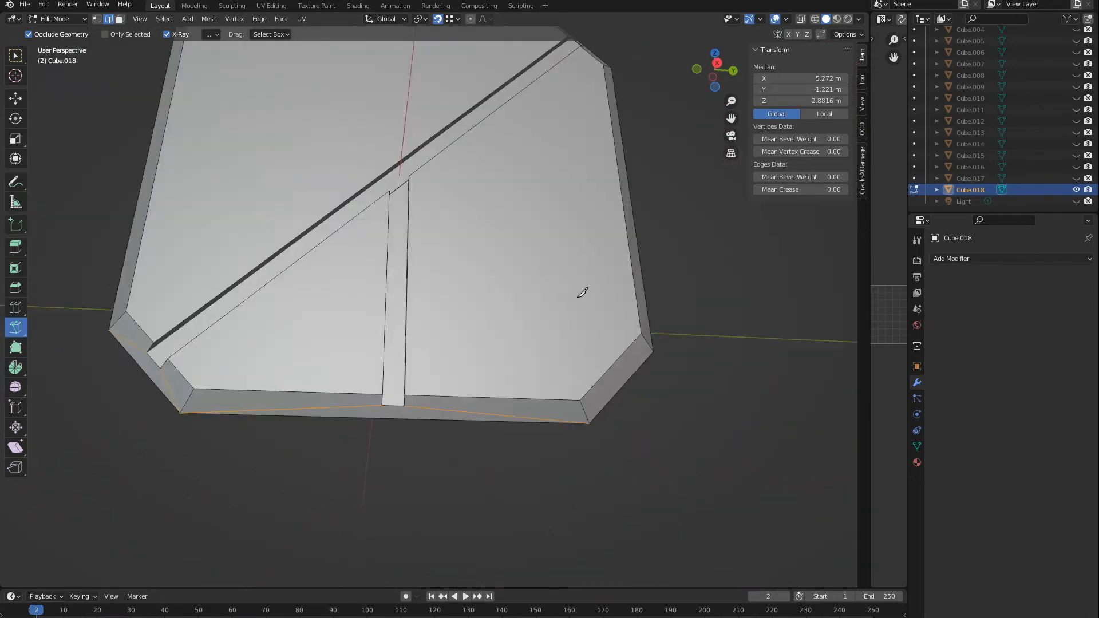
left_click(494, 133)
left_click(616, 296)
key("Return")
middle_click_drag(519, 358, 574, 336)
scroll(577, 334, "down", 4)
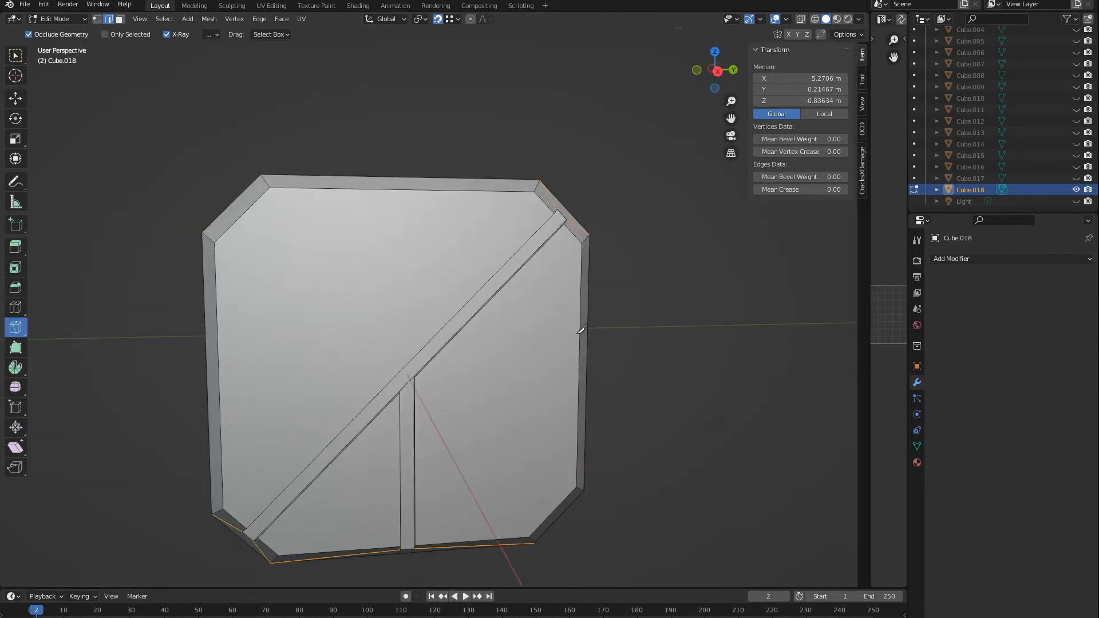
Delete the floor face of the panel's diagonal groove
left_click(120, 19)
scroll(450, 316, "up", 3)
left_click(483, 307)
key("x")
key("f")
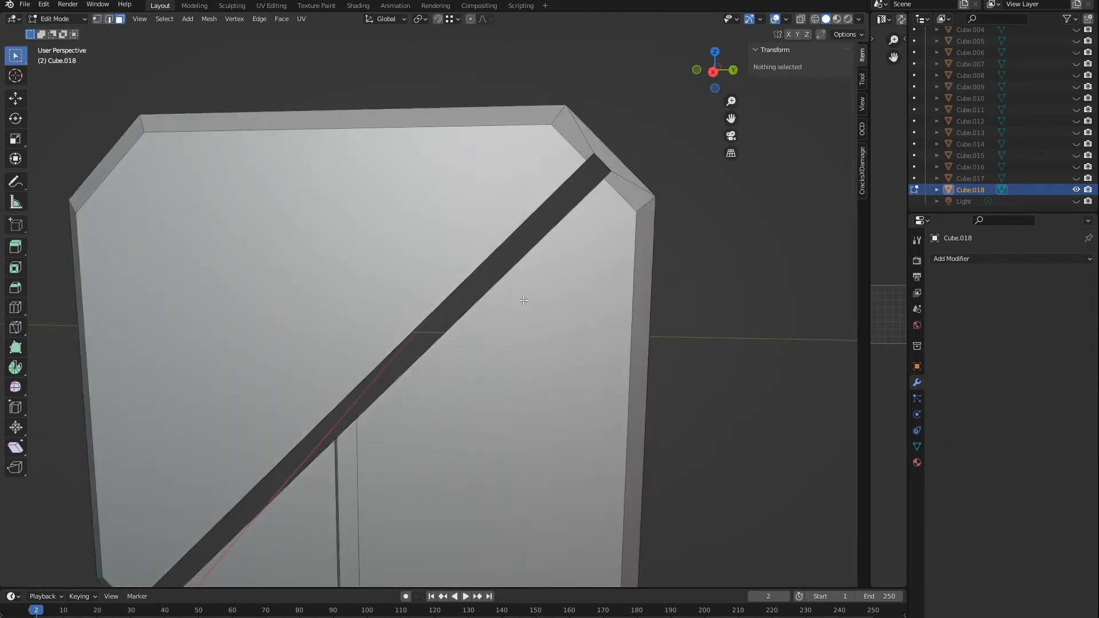
Try to fill the open diagonal groove between its edges and undo the fill
key("2")
scroll(525, 355, "up", 3)
left_click(689, 183, "shift")
key("f")
scroll(662, 277, "down", 4)
key("ctrl+z")
scroll(539, 275, "up", 8)
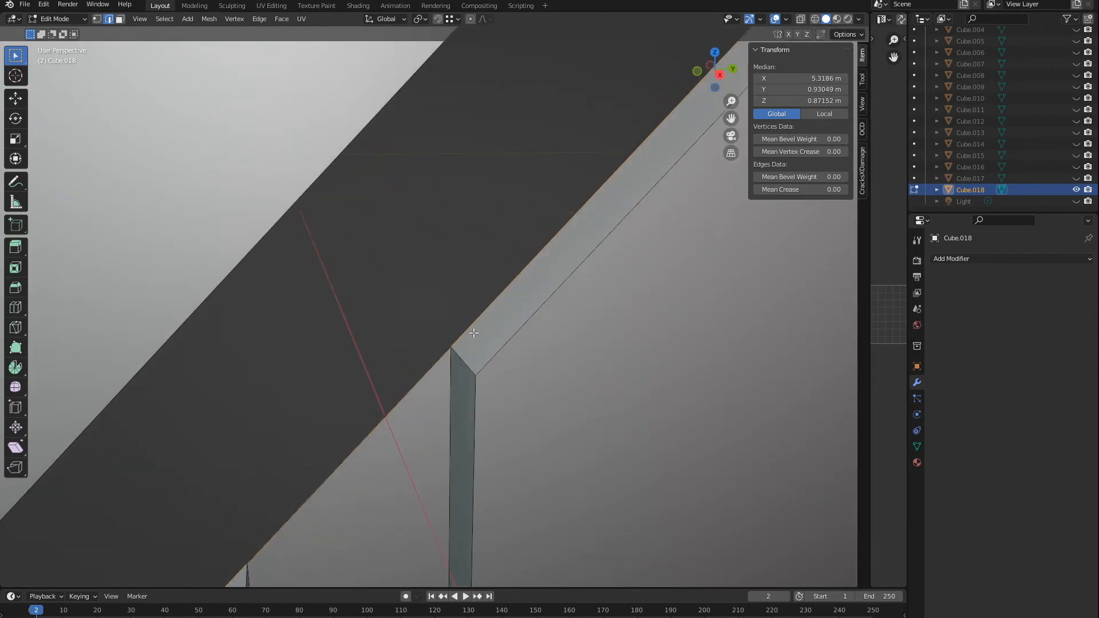
Rebuild the diagonal groove's floor by filling a face between its facing edges
scroll(474, 332, "down", 8)
left_click(120, 19)
scroll(442, 322, "up", 1)
left_click(485, 327)
middle_click_drag(491, 416, 434, 328)
left_click(613, 229)
left_click(331, 400, "shift")
key("f")
scroll(448, 286, "up", 5)
left_click(459, 138)
scroll(459, 138, "down", 8)
middle_click_drag(459, 138, 424, 174)
Unhide all crate parts in Object Mode, then hide the upright cutter bar and the ungrooved duplicate panel
key("Tab")
key("alt+h")
left_click(434, 291)
key("h")
scroll(438, 292, "down", 4)
scroll(438, 292, "up", 5)
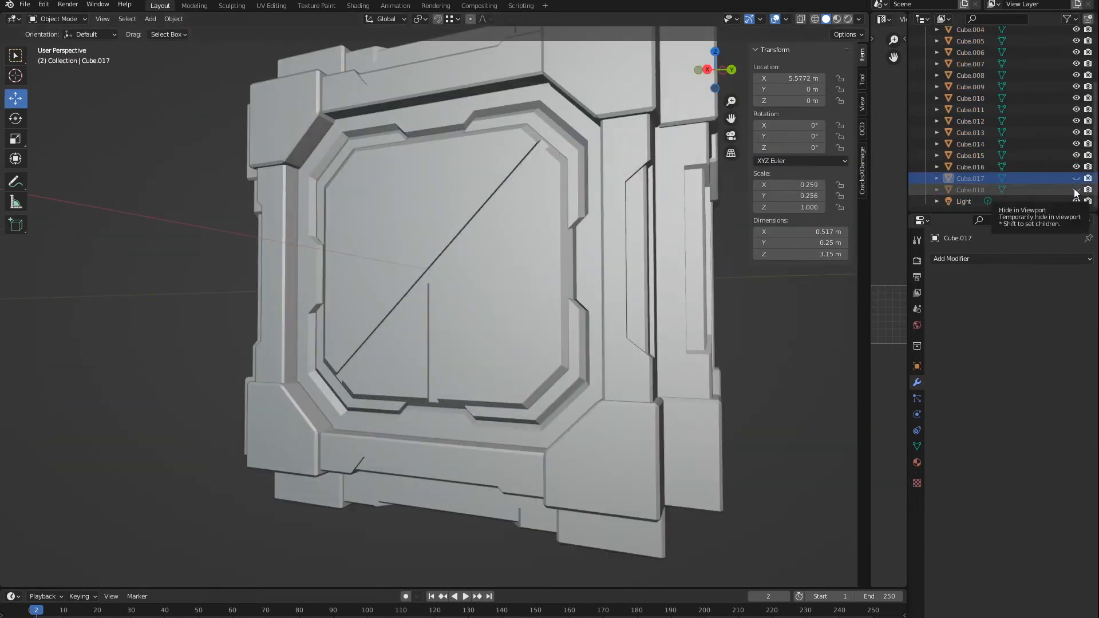
left_click(1076, 143)
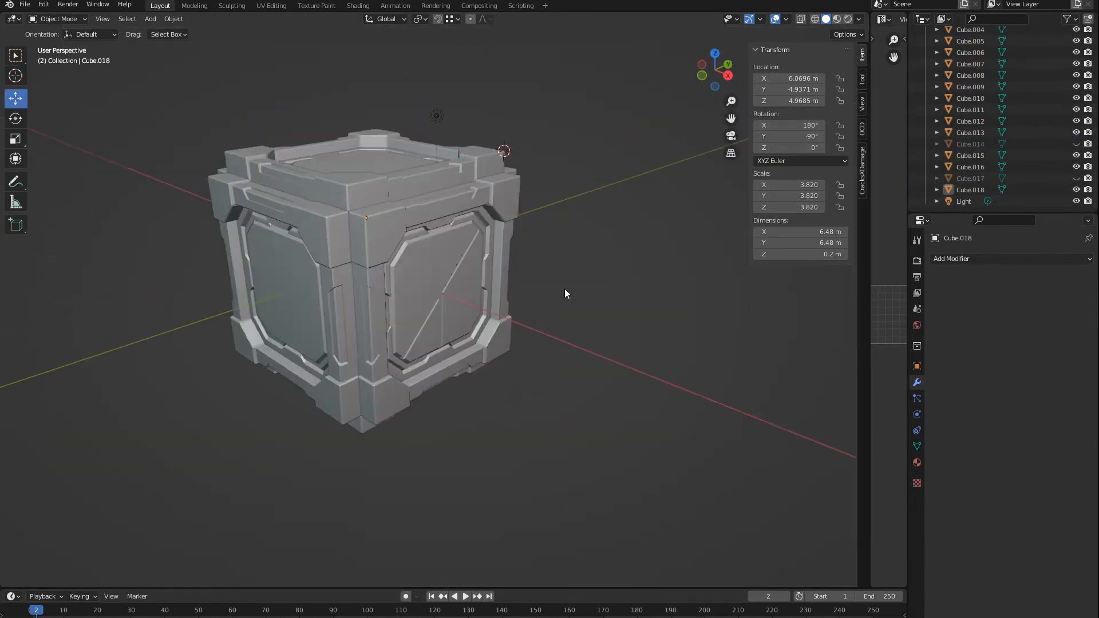
Add a cube and place it above the crate's top panel
middle_click_drag(565, 293, 571, 306)
scroll(571, 306, "up", 2)
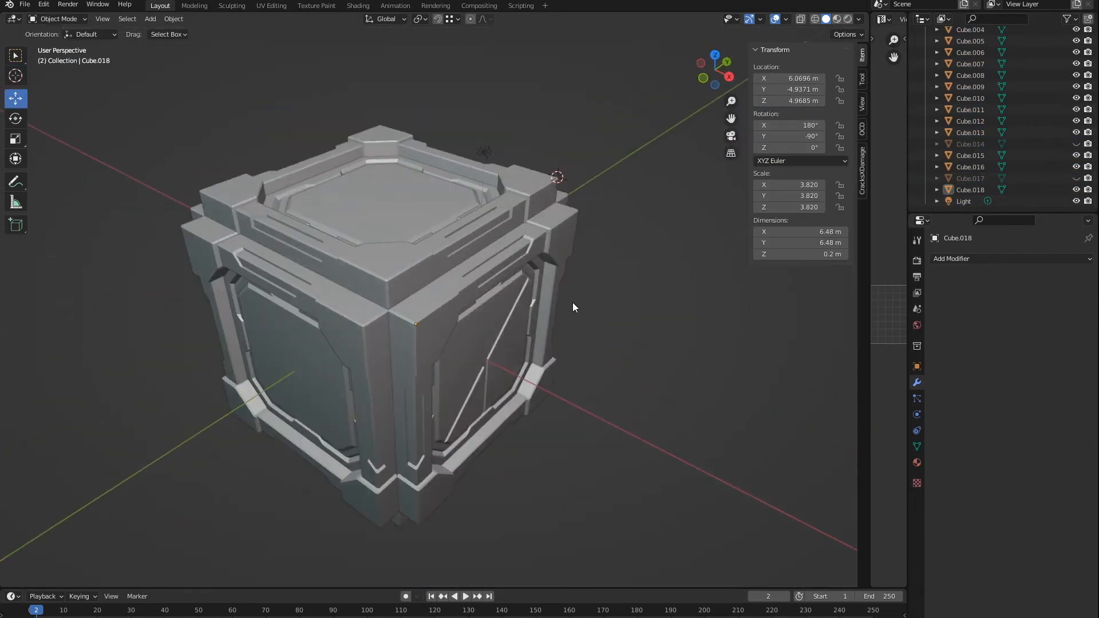
left_click(150, 19)
left_click(323, 81)
left_click_drag(459, 217, 379, 179)
scroll(433, 312, "up", 1)
middle_click_drag(432, 312, 368, 213)
left_click_drag(369, 208, 369, 172)
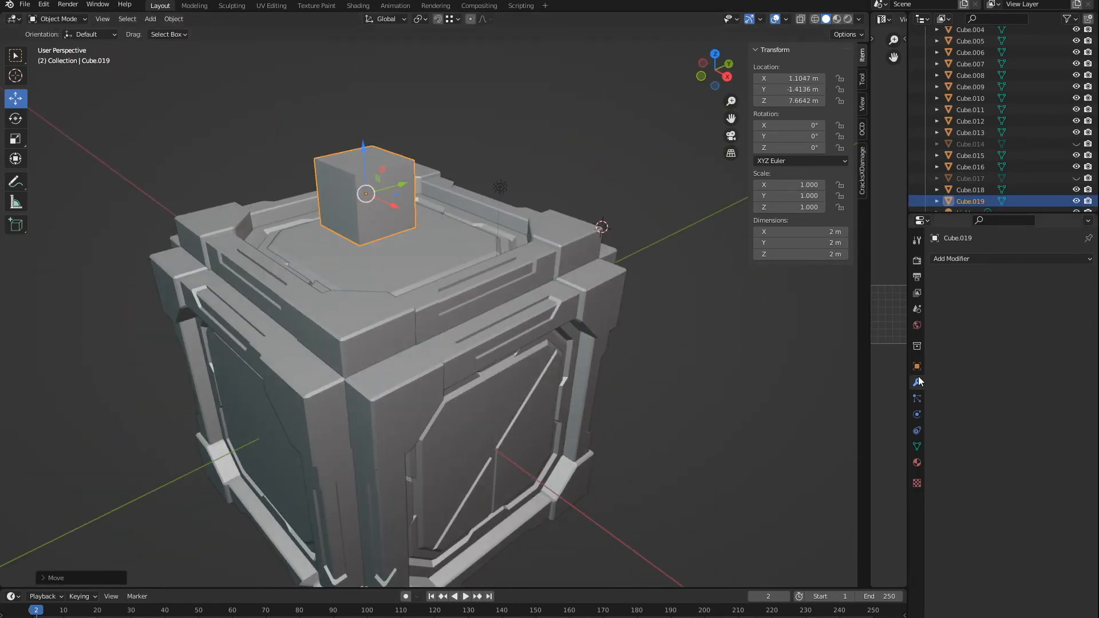
Add a Bevel modifier to the new cube and apply it
left_click(950, 259)
left_click(887, 307)
middle_click_drag(441, 297, 434, 324)
scroll(467, 303, "up", 3)
middle_click_drag(504, 295, 675, 303)
left_click(1059, 278)
left_click(1022, 290)
scroll(544, 303, "down", 4)
Stretch the bevelled cube along X to about 2.46 m by moving the faces at one end
key("Tab")
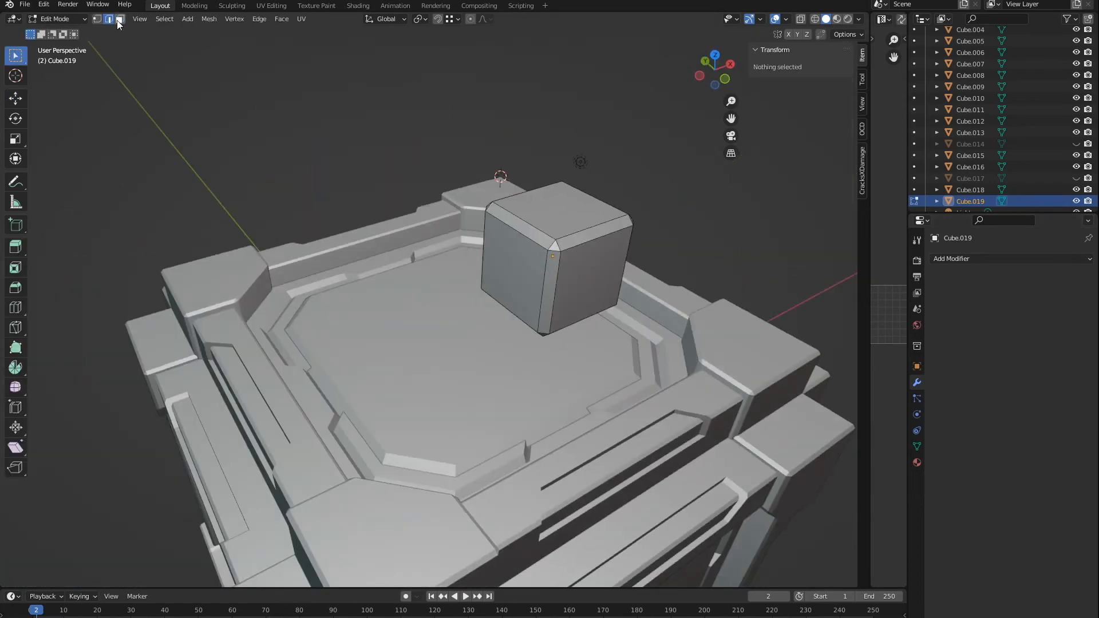
left_click(118, 19)
left_click(510, 292)
left_click(163, 19)
left_click(289, 189)
middle_click_drag(595, 329, 544, 280)
key("g")
key("x")
left_click(503, 353)
key("Tab")
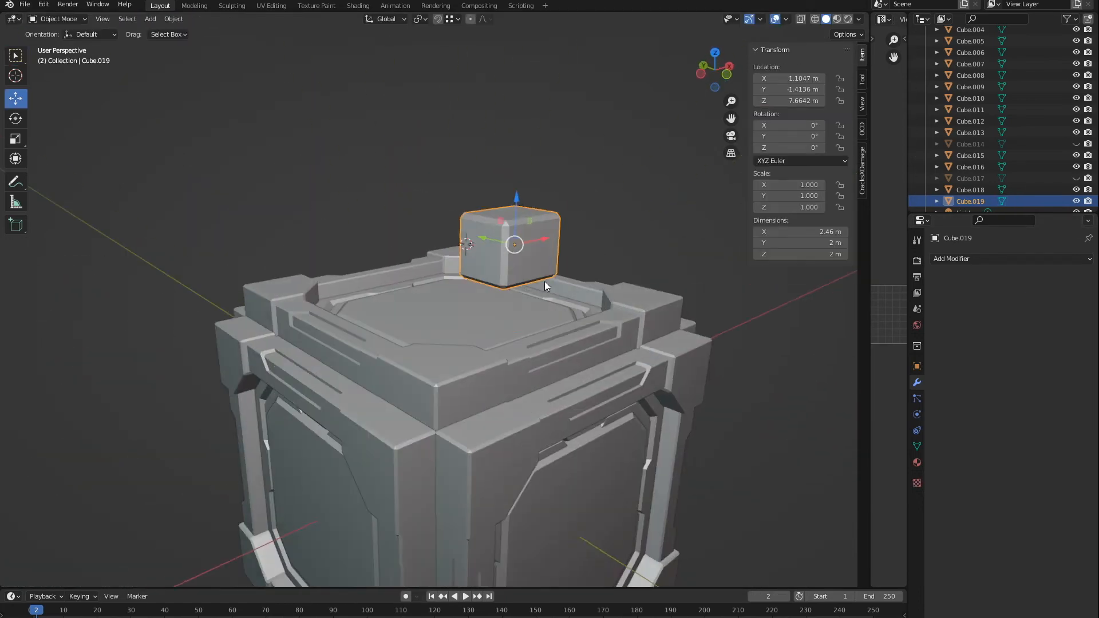
Lower the bevelled block into the crate's top panel to Z 6.2661 m and shift it along X to about 1.45 m
key("g")
key("z")
left_click(552, 331)
key("KP_Decimal")
middle_click_drag(462, 217, 318, 290)
key("alt+a")
middle_click_drag(591, 342, 635, 366)
left_click(487, 329)
key("g")
key("x")
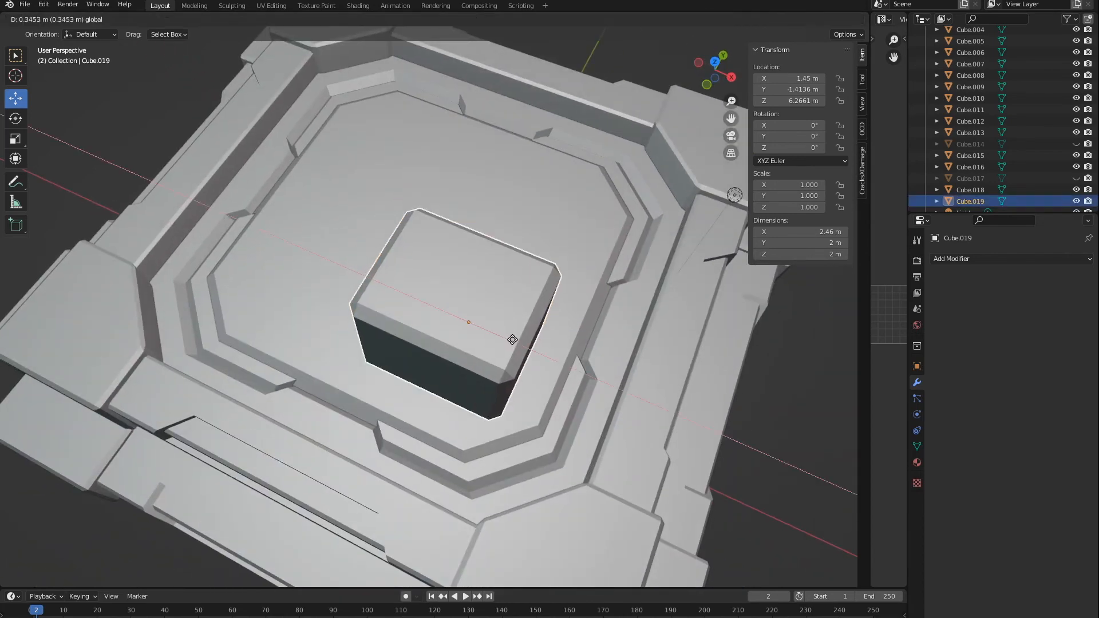
left_click(510, 338)
Snap the 3D cursor to a selected corner vertex of the bevelled block
key("alt+a")
middle_click_drag(507, 286, 469, 355)
left_click(468, 355)
key("Tab")
left_click(209, 19)
key("1")
left_click(424, 385)
middle_click_drag(478, 397, 491, 361)
left_click(209, 19)
left_click(343, 105)
key("Tab")
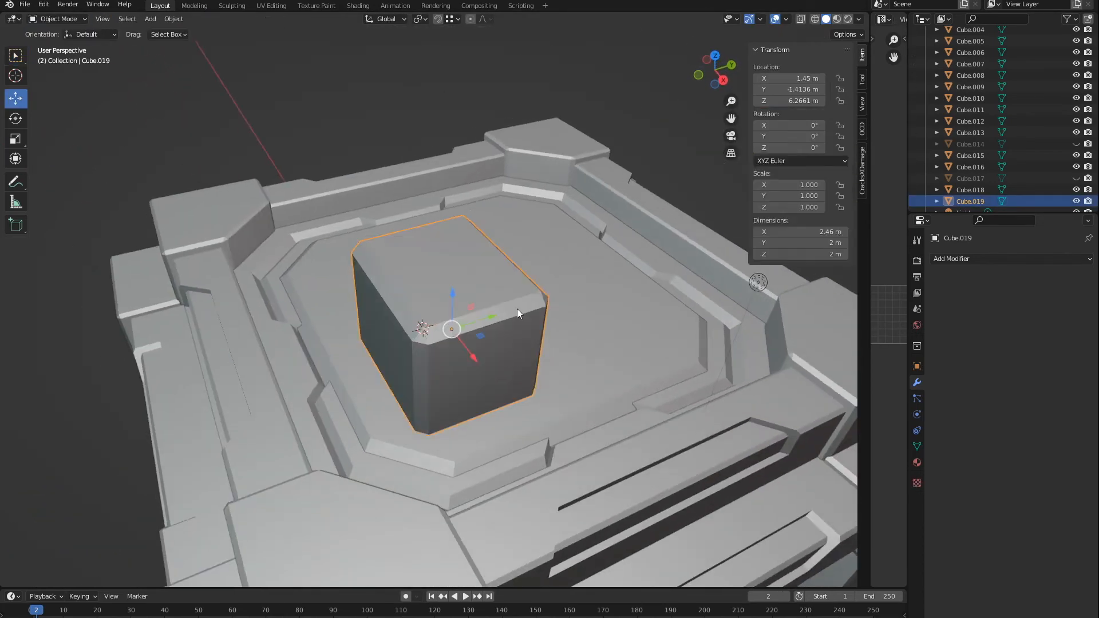
Set the bevelled block's origin to the 3D cursor and move the block to a new spot on the top panel
left_click(174, 19)
left_click(321, 67)
scroll(476, 298, "down", 2)
middle_click_drag(476, 298, 514, 262, "shift")
key("g")
left_click(374, 413)
scroll(436, 352, "down", 2)
middle_click_drag(481, 338, 550, 329)
Shift the block along Y and then along X to about X 2.1871 m, Y -2.1871 m
key("g")
key("y")
left_click(499, 349)
key("g")
key("x")
left_click(512, 310)
Lower the block along Z so it sinks into the crate's top panel
middle_click_drag(486, 388, 515, 349)
mouse_move(466, 292)
left_mouse_down("ctrl")
mouse_move(410, 280)
mouse_move(451, 282)
left_mouse_up("ctrl")
middle_click_drag(555, 292, 465, 290)
middle_click_drag(556, 429, 597, 387)
scroll(597, 387, "down", 4)
scroll(596, 386, "up", 4)
left_click_drag(424, 246, 424, 269)
scroll(435, 274, "down", 4)
middle_click_drag(522, 318, 538, 312)
Readjust the block's height along Z to 6.992 m so only its lower part cuts into the panel
left_click(583, 287)
scroll(582, 284, "up", 4)
left_click(428, 274)
left_click_drag(428, 273, 428, 205)
key("KP_Decimal")
middle_click_drag(473, 382, 513, 322)
left_click_drag(651, 71, 651, 141)
key("ctrl+z")
key("ctrl+shift+z")
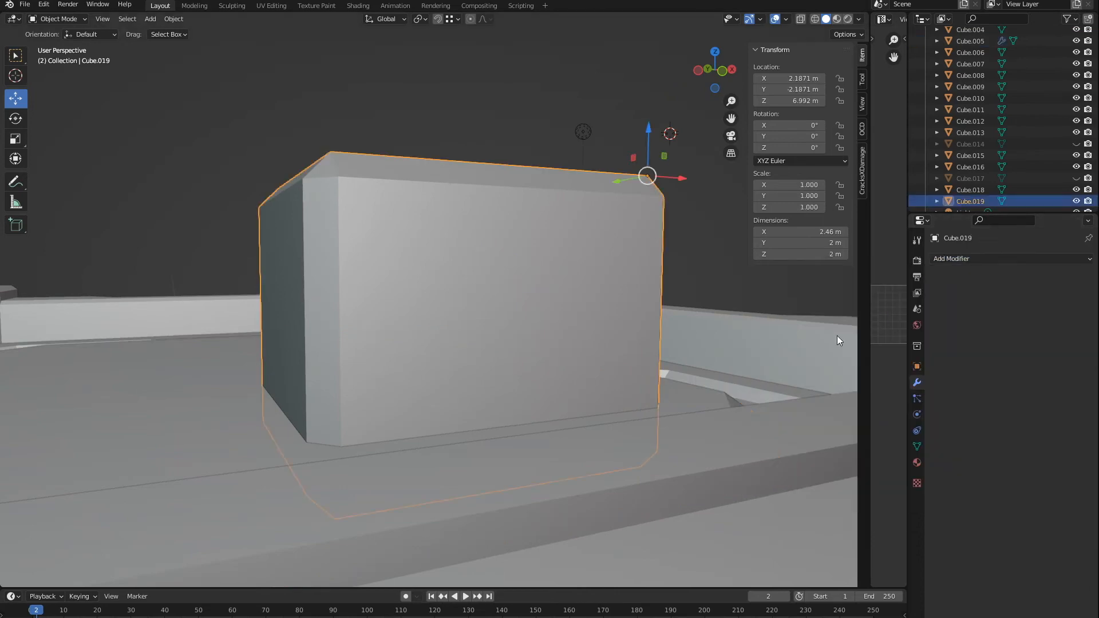
Apply the Boolean cut of the block on the top panel and hide the cutter block
key("ctrl+z")
left_click(1041, 280)
key("ctrl+shift+z")
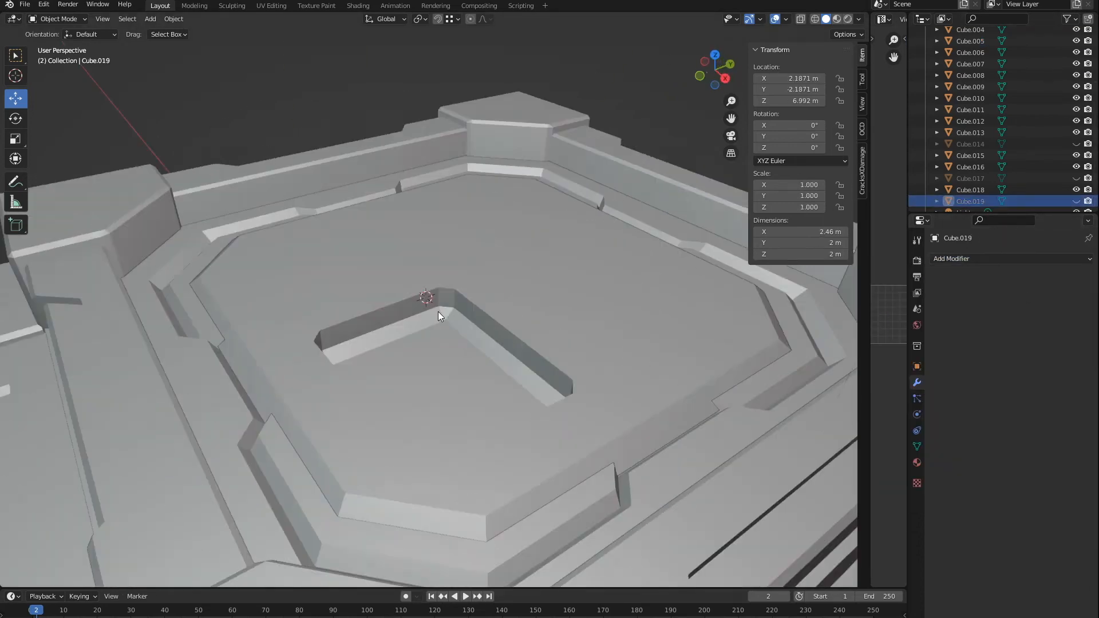
Select the vertical wall faces of the recess in the top panel and delete them
middle_click_drag(438, 311, 428, 299)
left_click(493, 308)
key("Tab")
scroll(492, 308, "up", 3)
left_click(119, 19)
left_click(543, 377)
left_click(429, 326, "shift")
middle_click_drag(575, 298, 385, 304)
left_click(385, 257, "alt+shift")
key("x")
key("f")
Select the recess floor with its bevelled rim and separate it into its own object
left_click(429, 343)
key("ctrl+KP_Add")
left_click(209, 19)
mouse_move(234, 122)
left_click(315, 121)
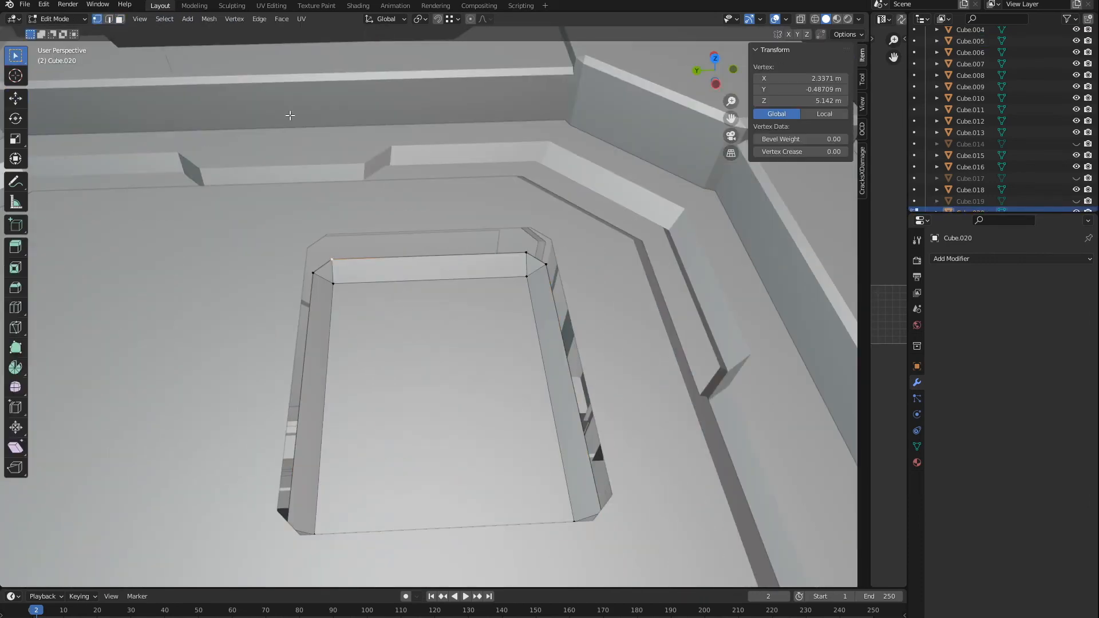
Snap the 3D cursor to the selected rim vertex and set the recess piece's origin there
left_click(209, 18)
mouse_move(247, 55)
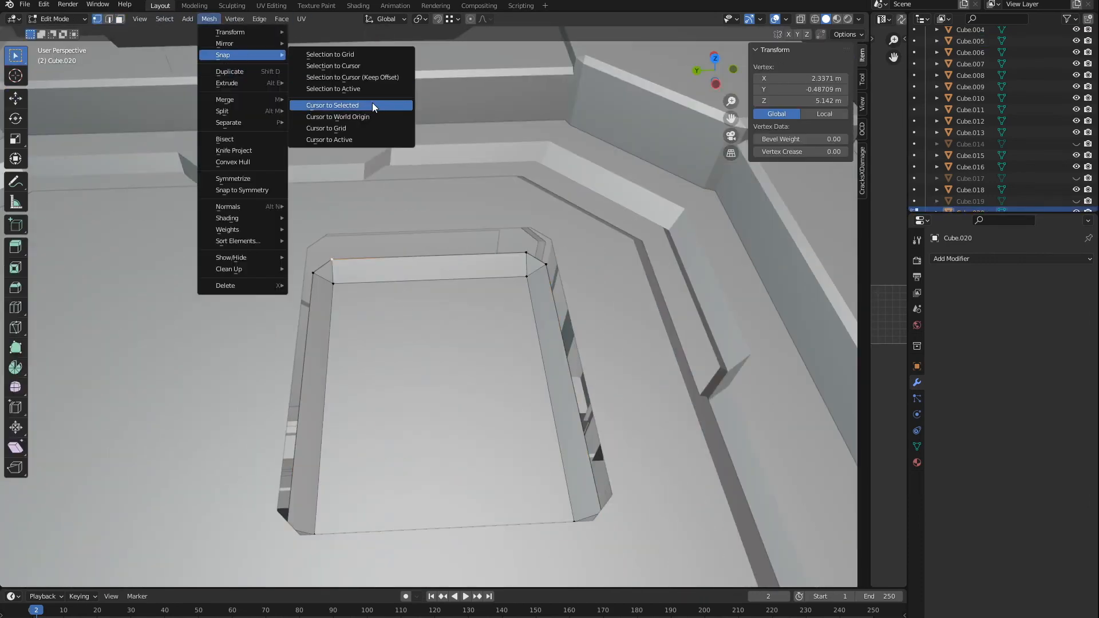
left_click(344, 105)
key("Tab")
left_click(174, 19)
left_click(297, 66)
Enable snapping and raise the separated recess piece to Z 5.4413 m so its rim meets the panel opening
key("shift+Tab")
middle_click_drag(382, 265, 333, 317)
left_click_drag(336, 294, 432, 246)
key("alt+a")
middle_click_drag(432, 247, 403, 363)
scroll(416, 365, "down", 6)
scroll(404, 363, "up", 8)
left_click(479, 355)
key("Tab")
key("3")
left_click(479, 356)
middle_click_drag(479, 356, 476, 370)
scroll(475, 370, "down", 3)
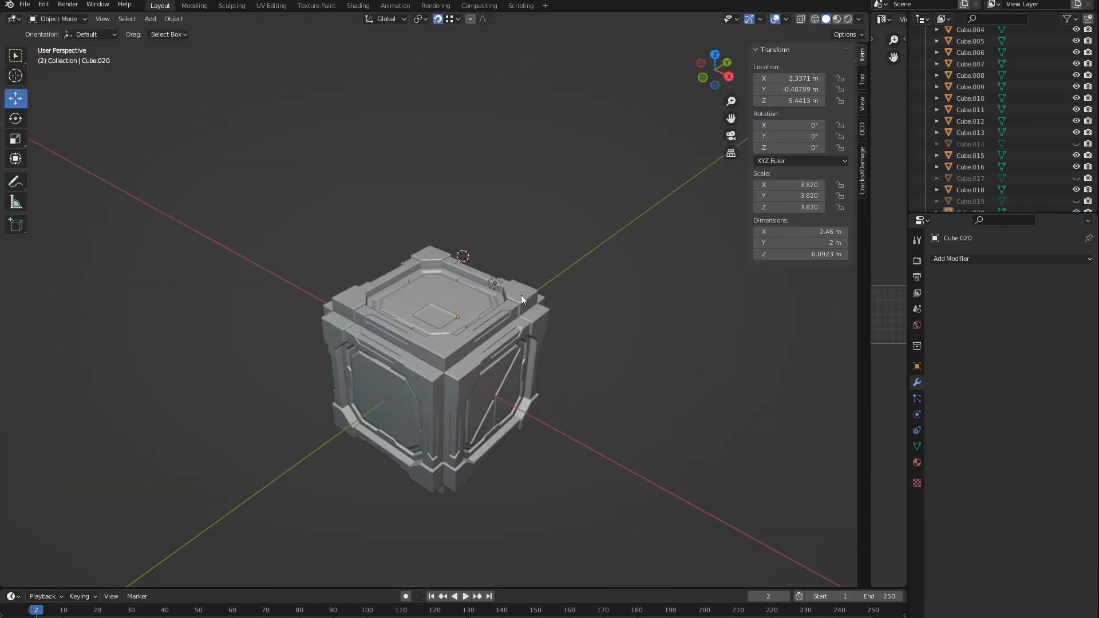
Select the recess piece together with the top panel and join them into one object
scroll(521, 294, "up", 2)
scroll(604, 311, "up", 5)
key("n")
key("Tab")
mouse_move(605, 310)
middle_mouse_down()
mouse_move(564, 303)
mouse_move(609, 309)
middle_mouse_up()
left_click(609, 309)
key("Tab")
left_click(174, 19)
Clean up the joined panel mesh where the shallow recess meets the opening
key("Tab")
middle_click_drag(457, 304, 443, 266)
left_click(209, 18)
left_click(255, 263)
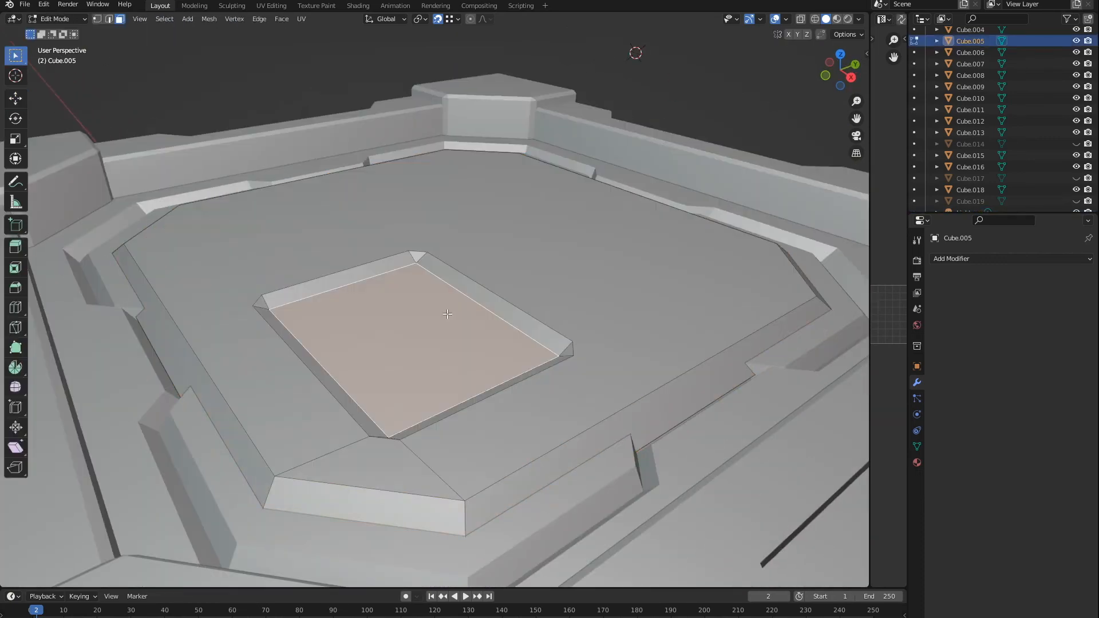
mouse_move(533, 331)
middle_mouse_down()
mouse_move(733, 117)
mouse_move(532, 331)
middle_mouse_up()
scroll(533, 331, "up", 3)
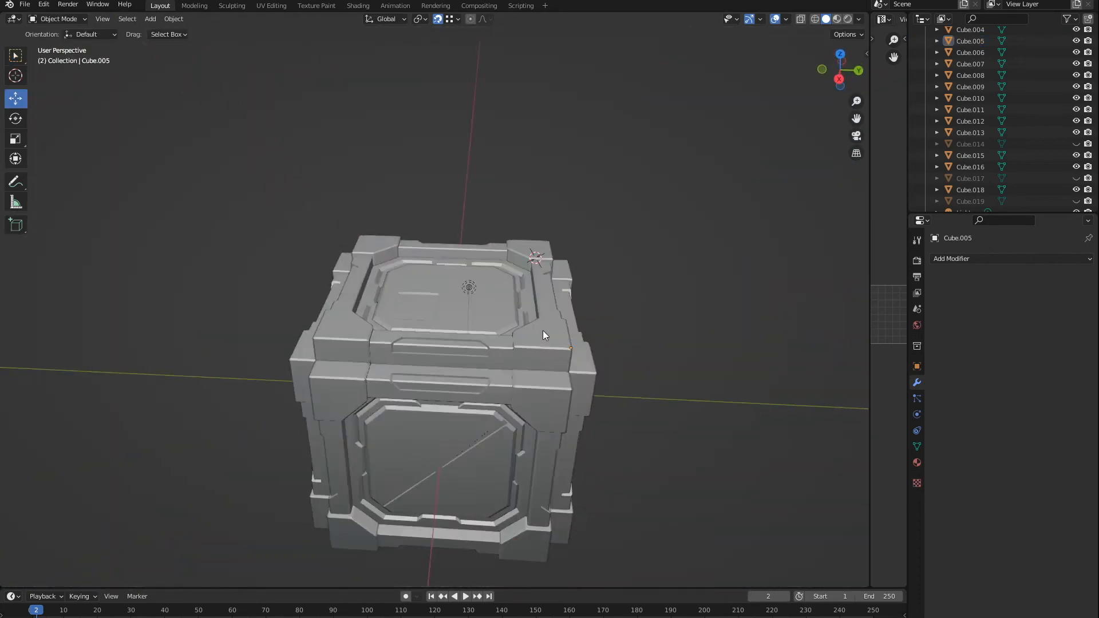
Select all linked geometry of the top panel including its recess and run a mesh clean-up on it
middle_click_drag(542, 331, 512, 330)
key("Tab")
key("l")
scroll(527, 330, "up", 4)
key("alt+a")
key("l")
left_click(209, 19)
mouse_move(252, 269)
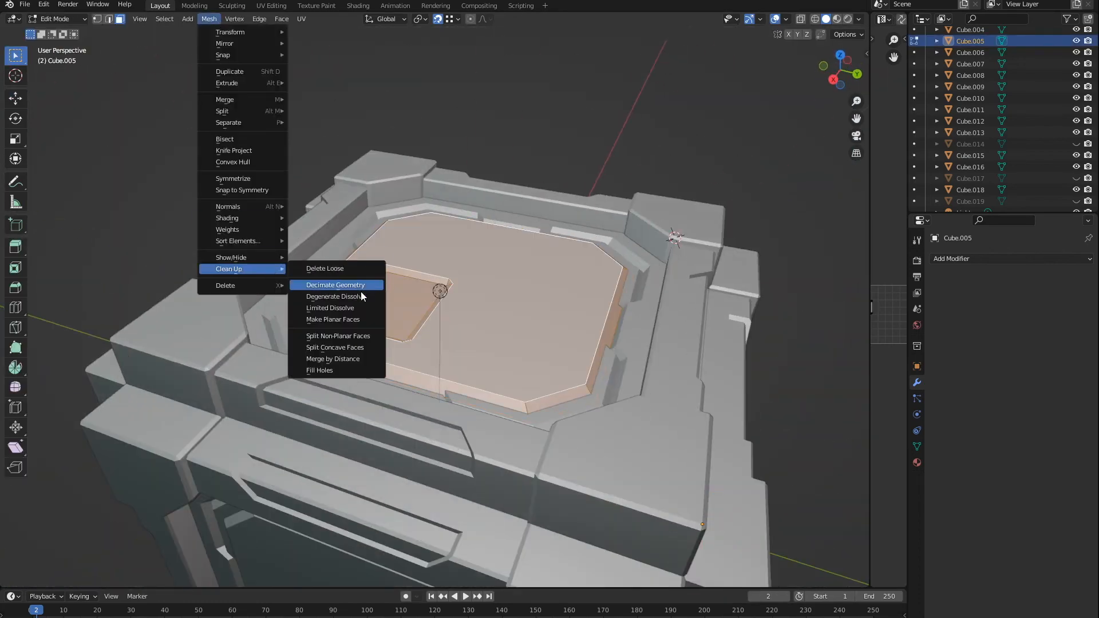
left_click(361, 296)
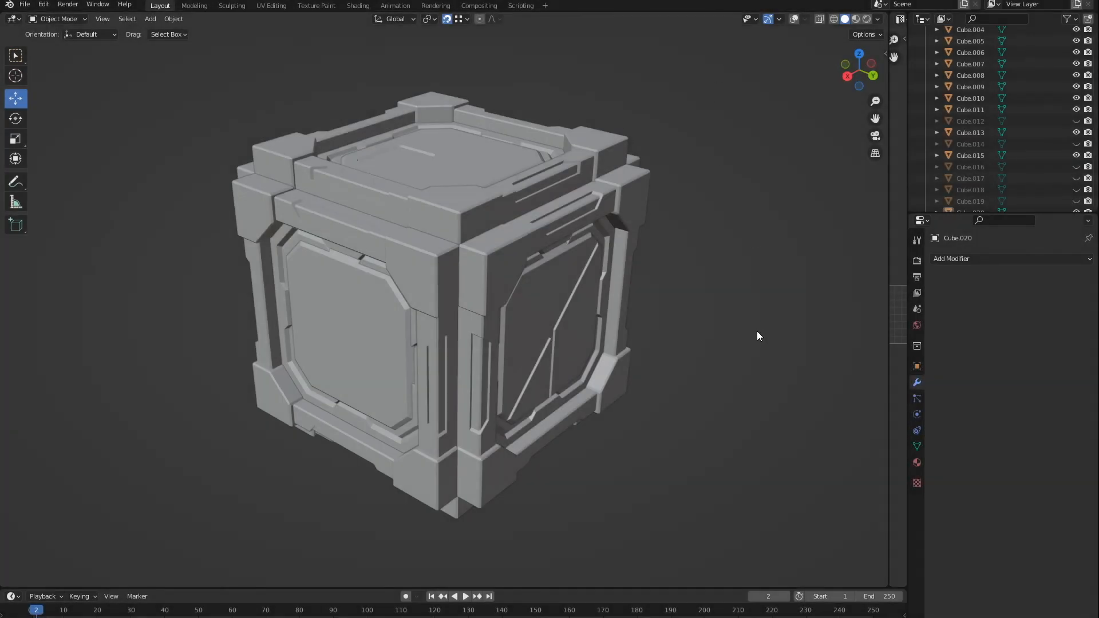
middle_click_drag(757, 377, 653, 453)
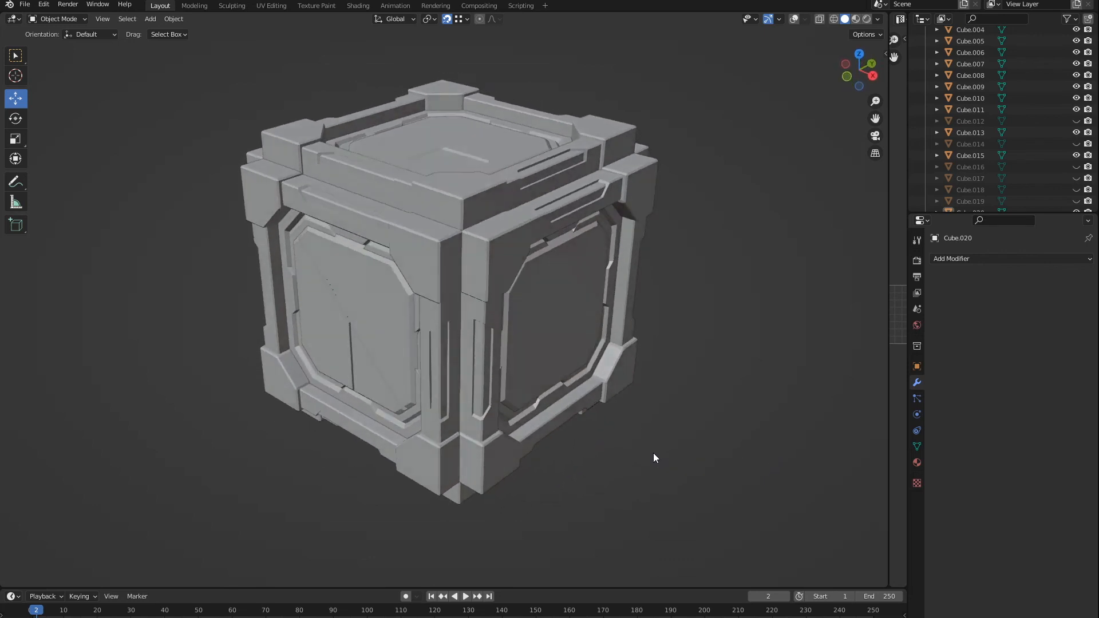
middle_click_drag(759, 456, 765, 466)
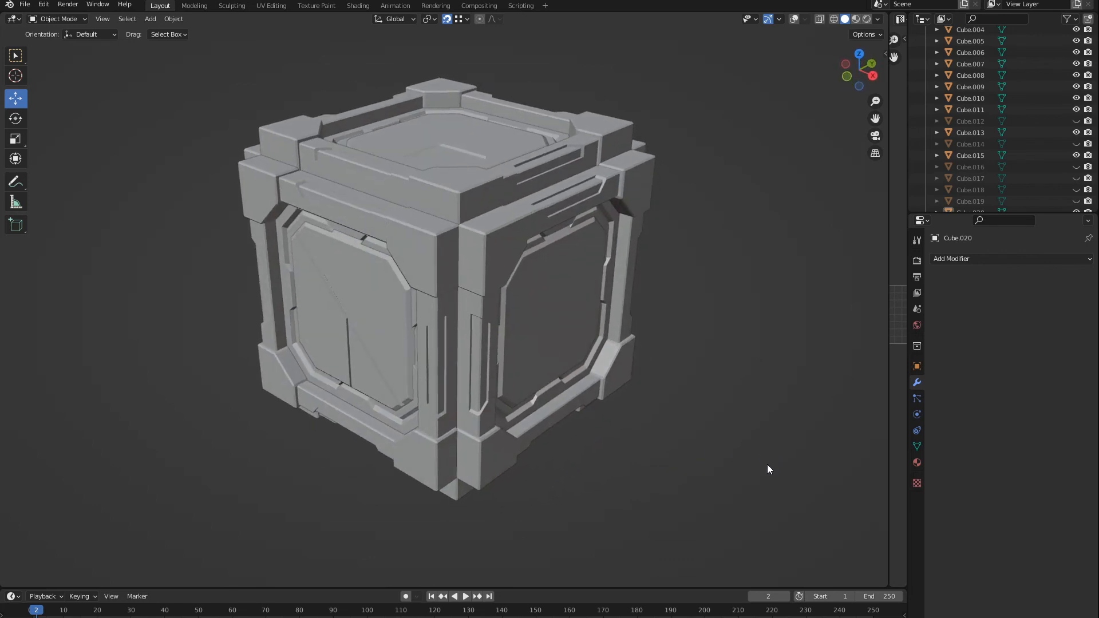
middle_click_drag(768, 461, 712, 455)
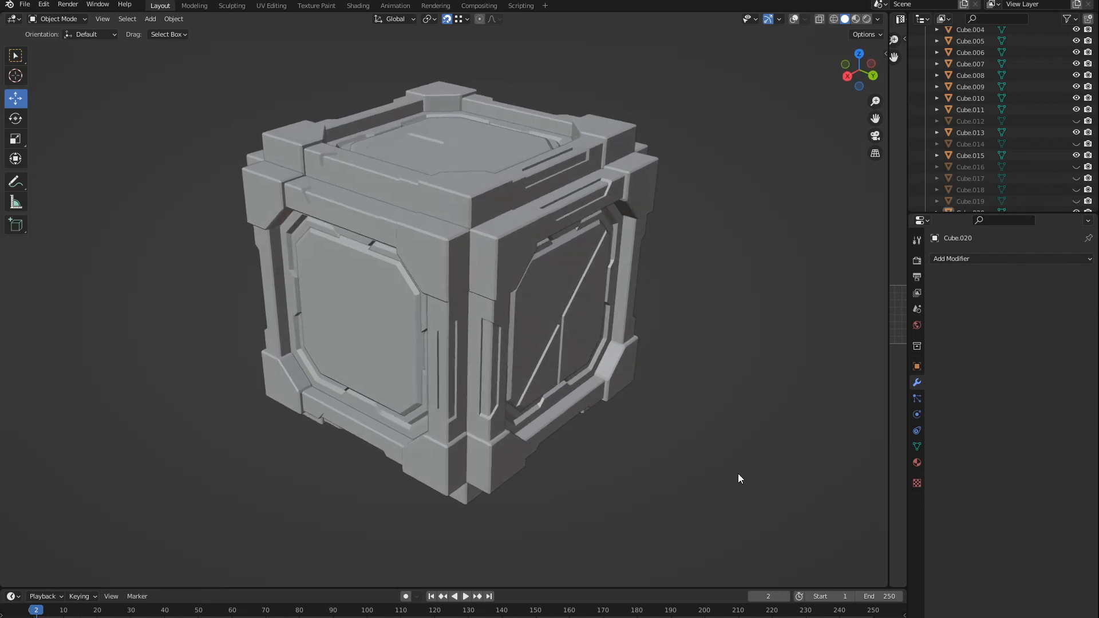